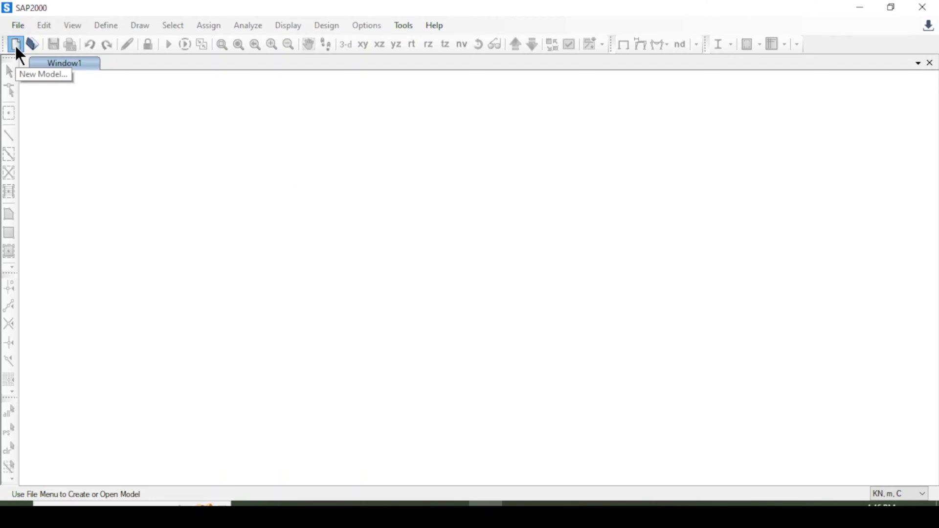
Step: Start a new model from the 3D Frames template with KN, m, C units and United States default materials
click(16, 44)
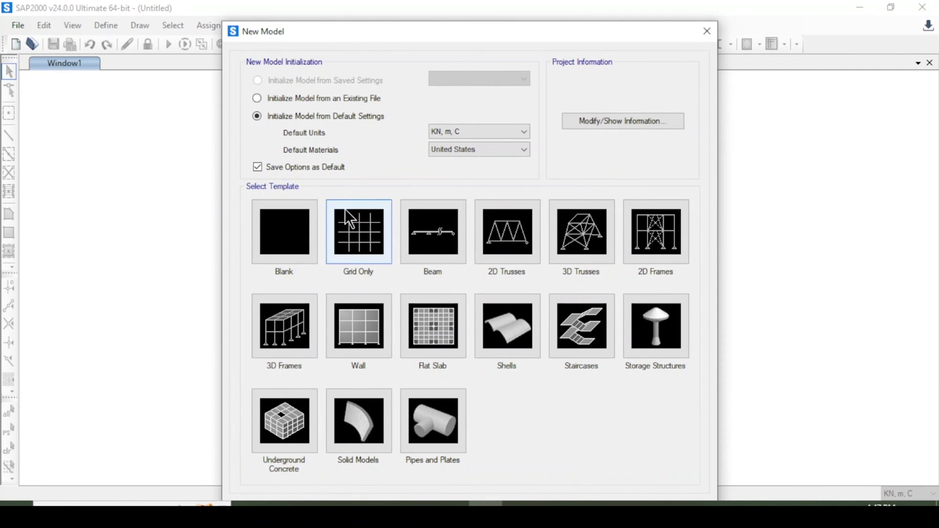
click(465, 131)
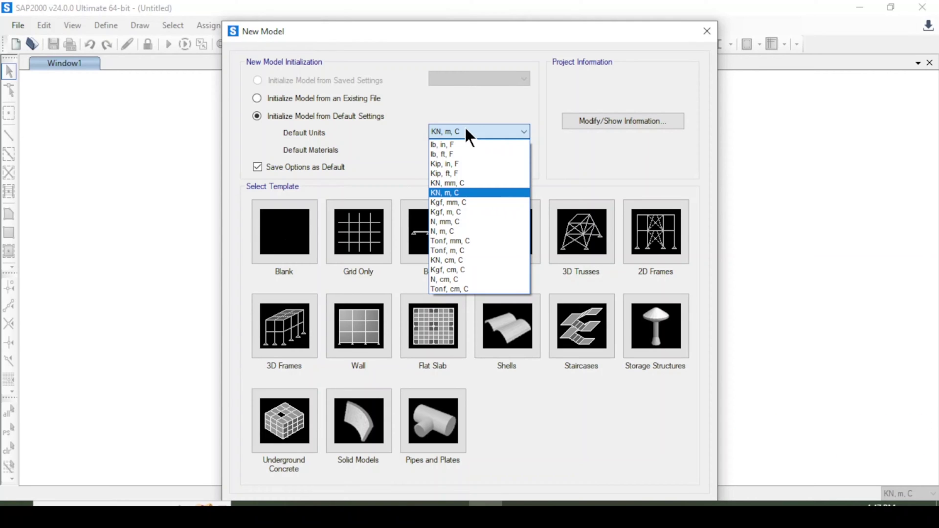
click(466, 131)
click(466, 150)
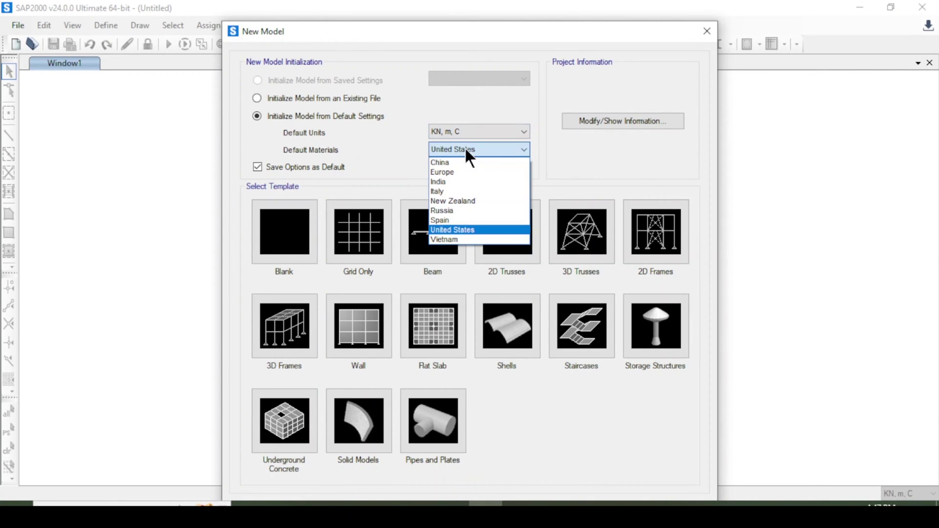
click(460, 230)
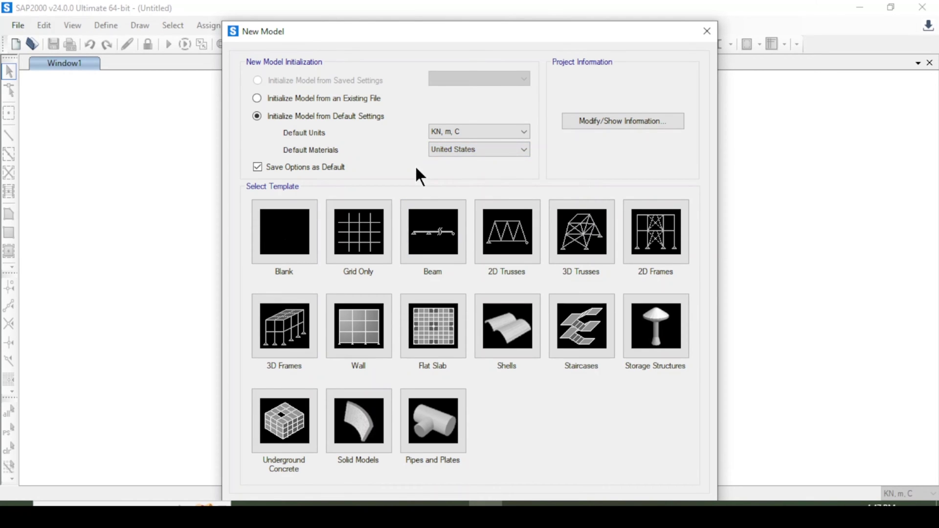
click(489, 146)
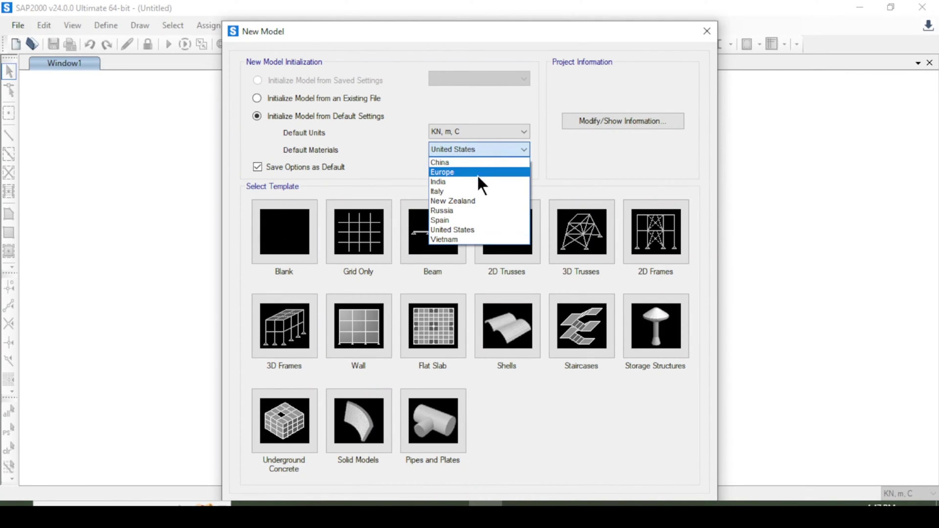
click(578, 168)
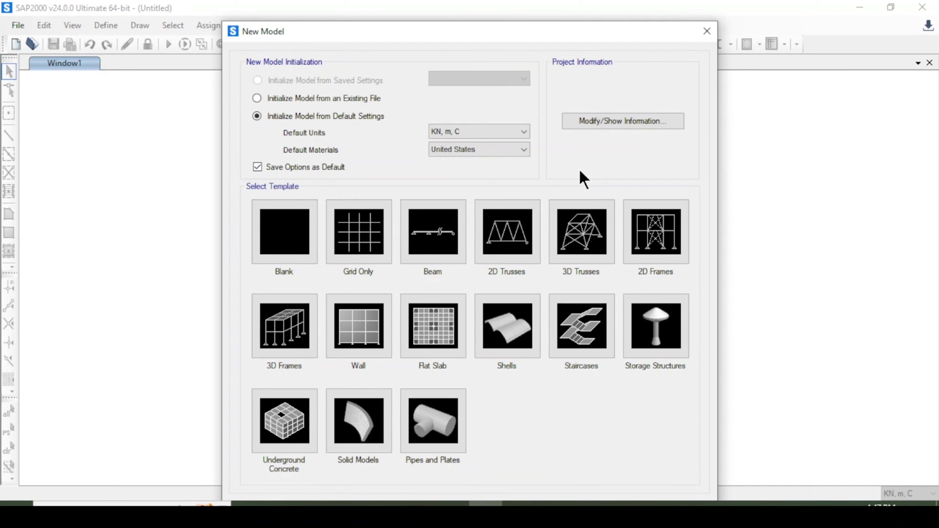
click(285, 334)
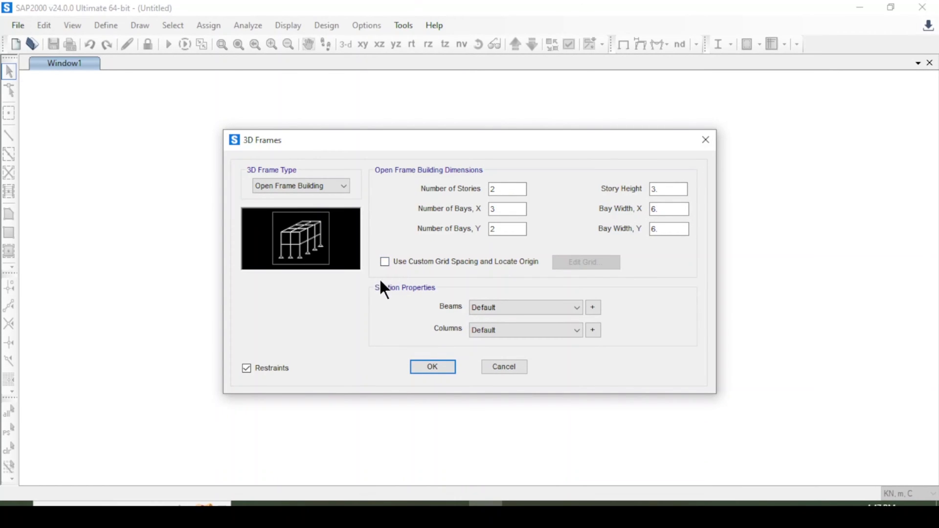
Step: Define the open frame building with 6 stories, 7 X bays of 5 m and 3 Y bays of 3 m, and enable custom grid spacing
double_click(519, 188)
text(6)
click(668, 193)
text(7)
double_click(673, 210)
text(5)
double_click(508, 230)
text(3)
double_click(686, 228)
text(3)
click(424, 262)
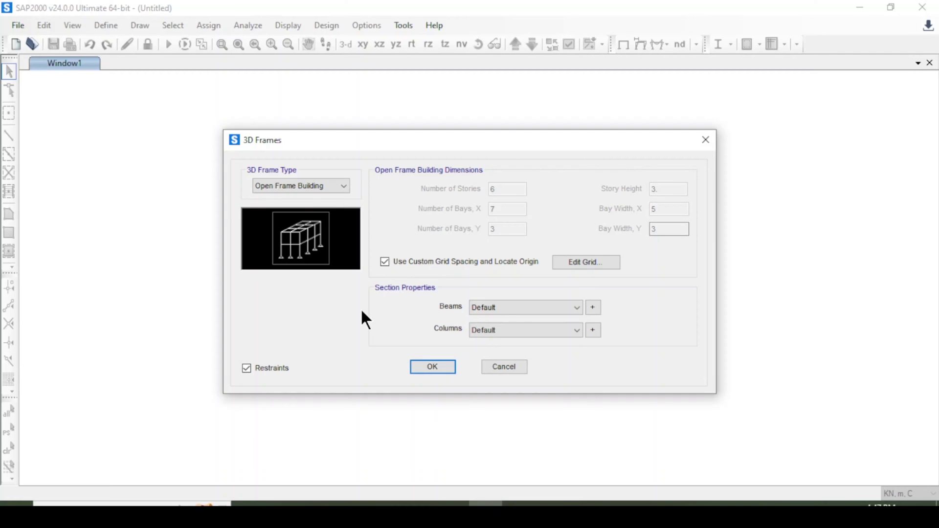
Step: Add a new rectangular concrete section property for the beams
click(593, 308)
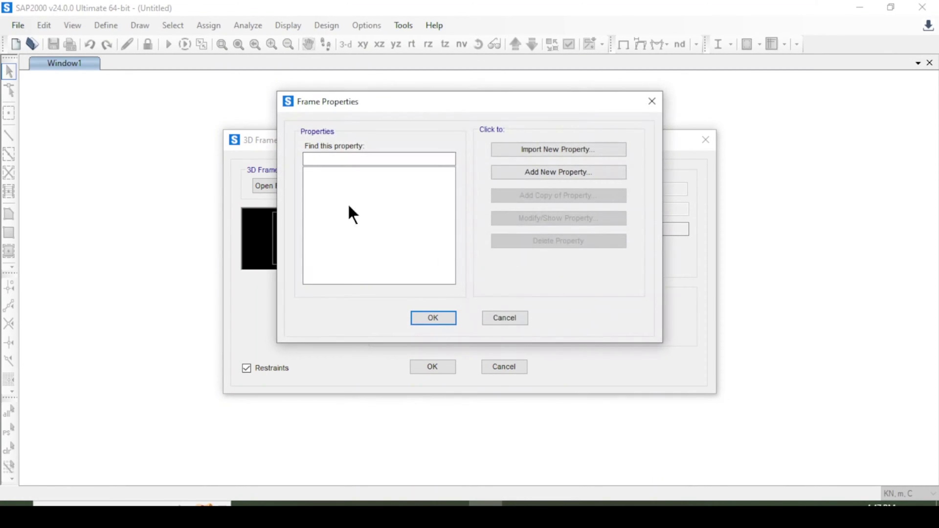
click(549, 171)
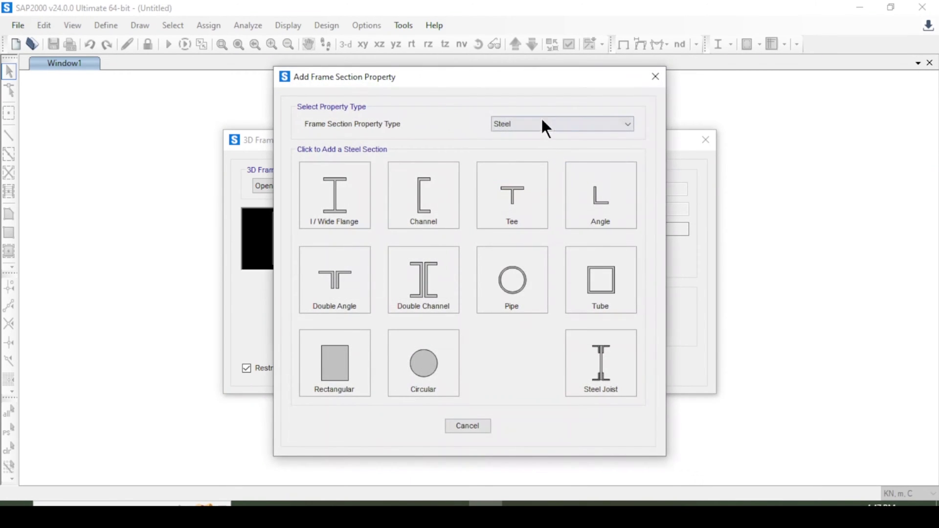
click(546, 128)
click(532, 157)
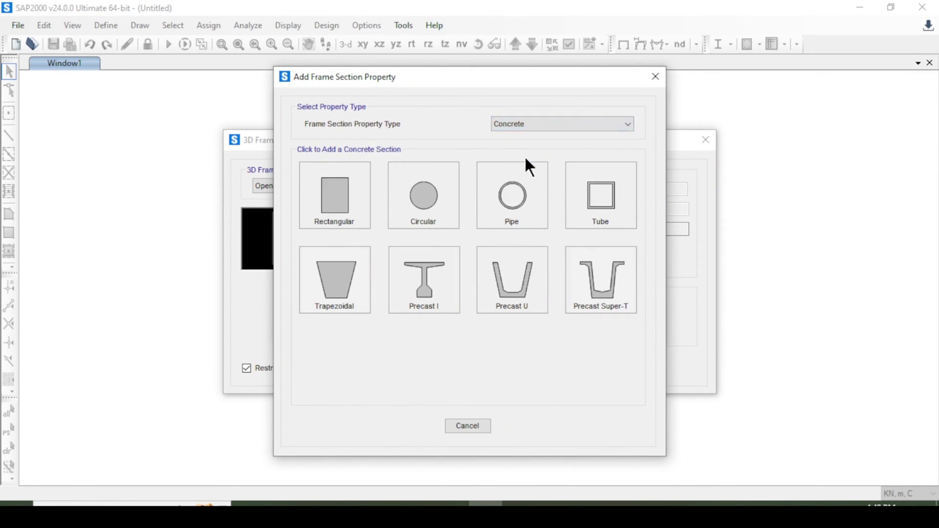
click(338, 198)
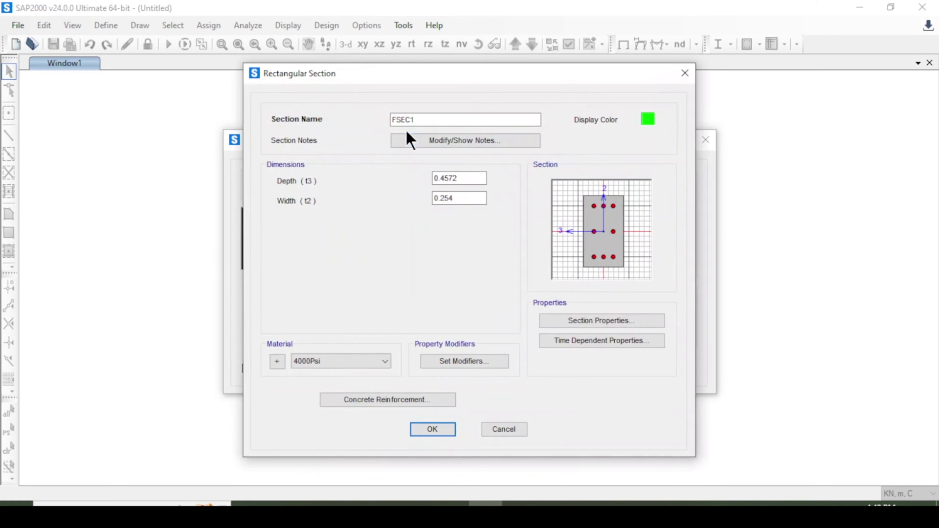
Step: Name the beam section "Beam 0.3 x 0.4" and set its depth to 0.3 m and width to 0.4 m
double_click(425, 117)
text(Beam 0.3 x 0.4)
double_click(461, 178)
text(0.3)
double_click(464, 198)
text(0.4)
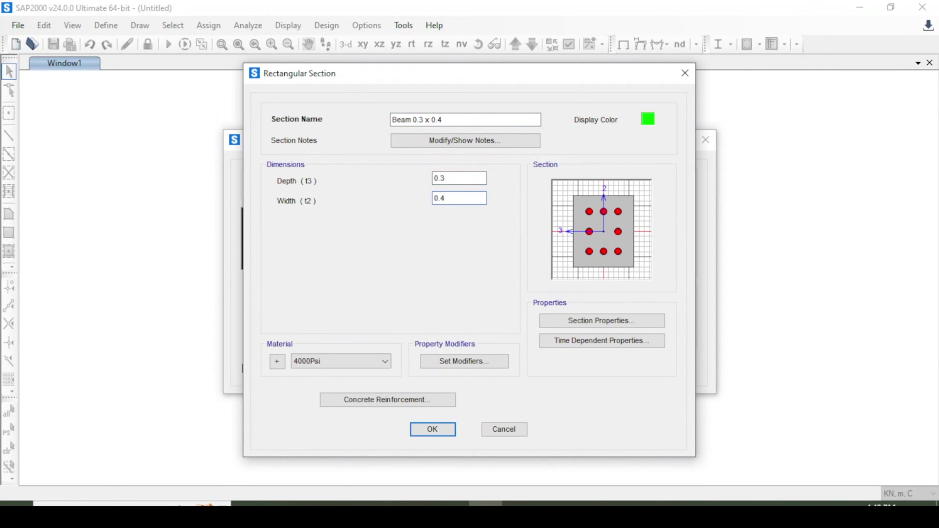
click(462, 178)
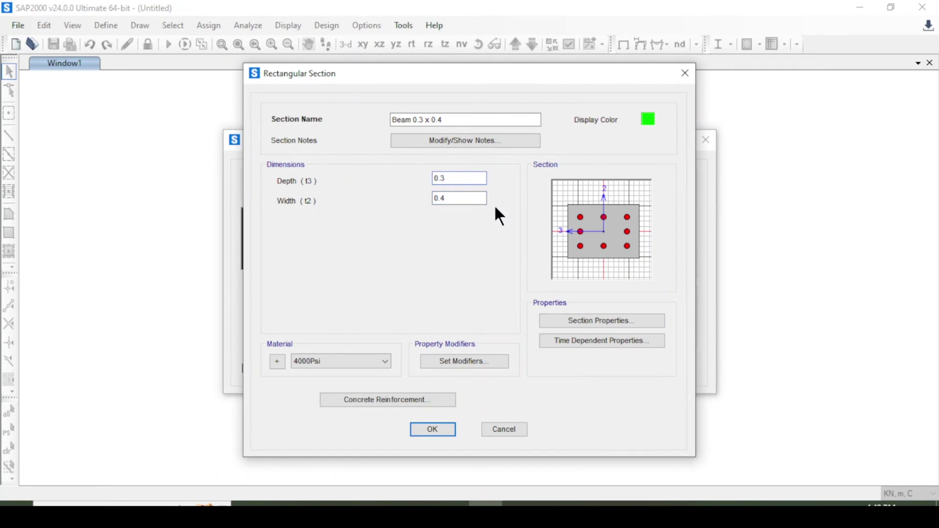
Step: Assign 4000Psi material and the Beam (M3 Design Only) reinforcement type to the beam section, and accept the section
click(384, 360)
click(373, 374)
click(390, 398)
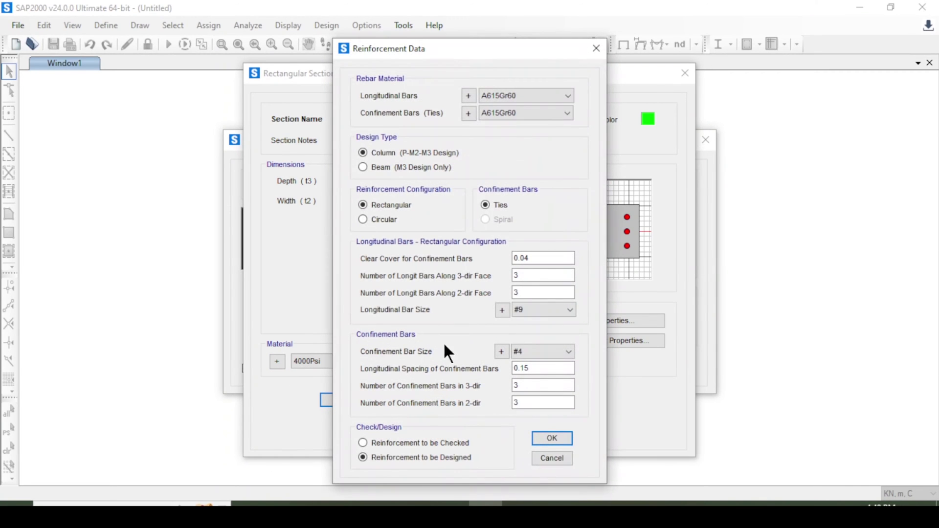
click(394, 166)
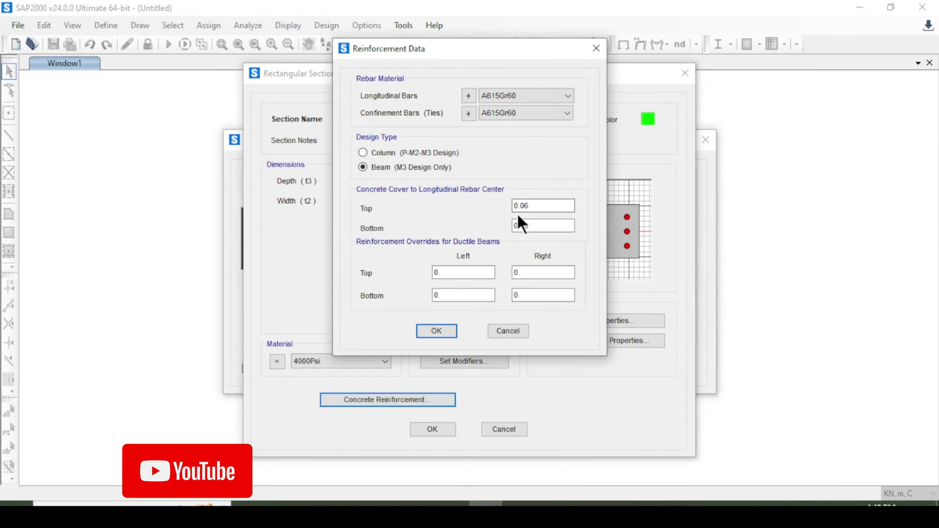
click(441, 330)
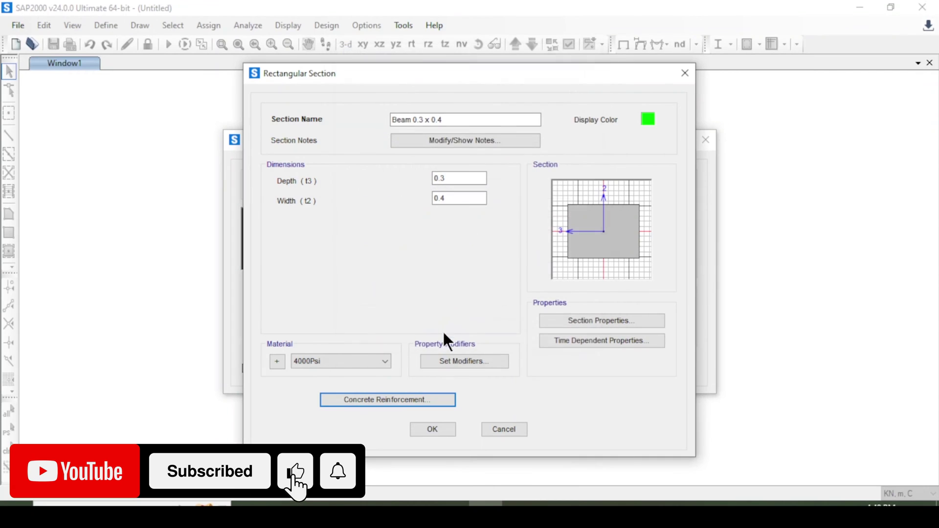
click(433, 429)
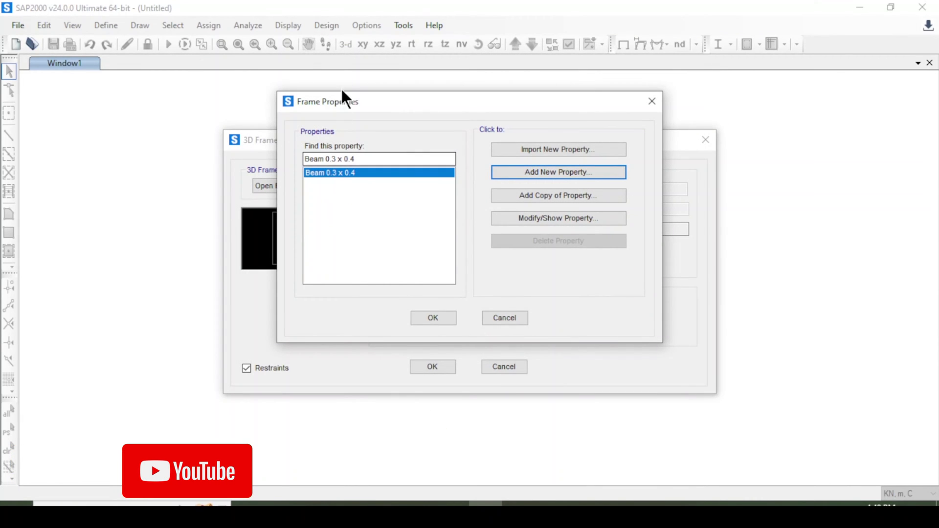
drag(350, 101, 416, 110)
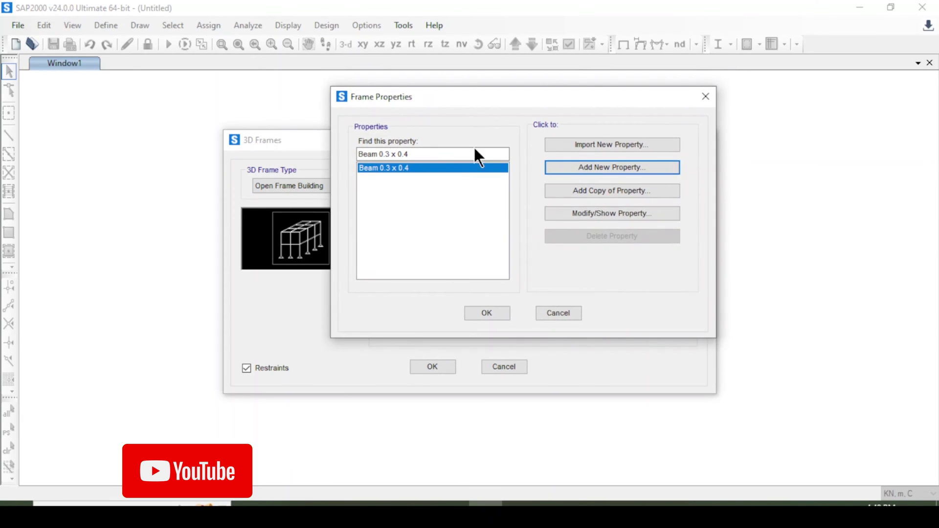
click(492, 313)
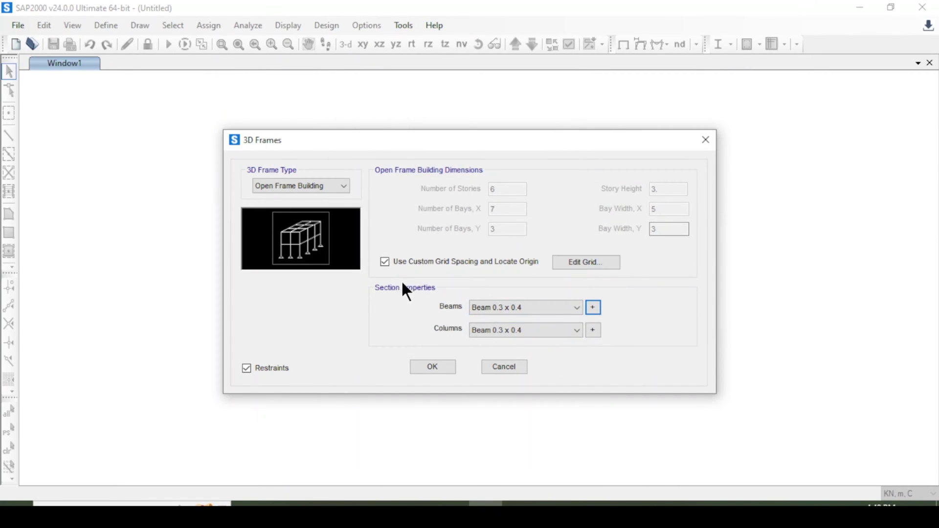
Step: Add a new rectangular concrete section property for the columns
click(592, 329)
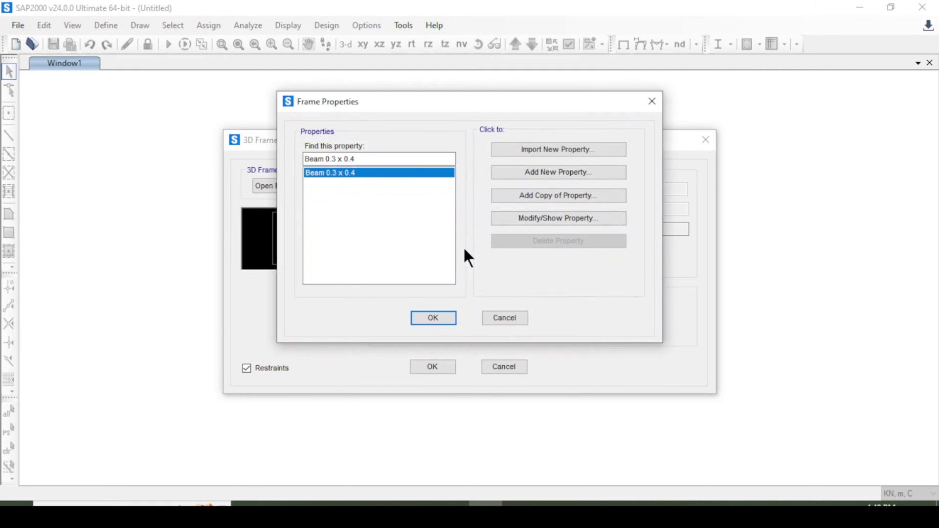
click(532, 171)
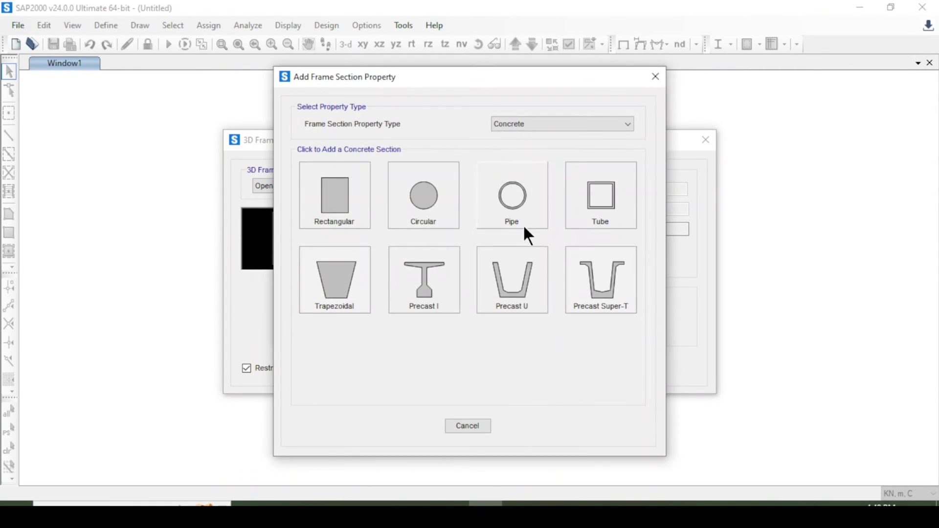
click(528, 117)
click(529, 122)
click(342, 222)
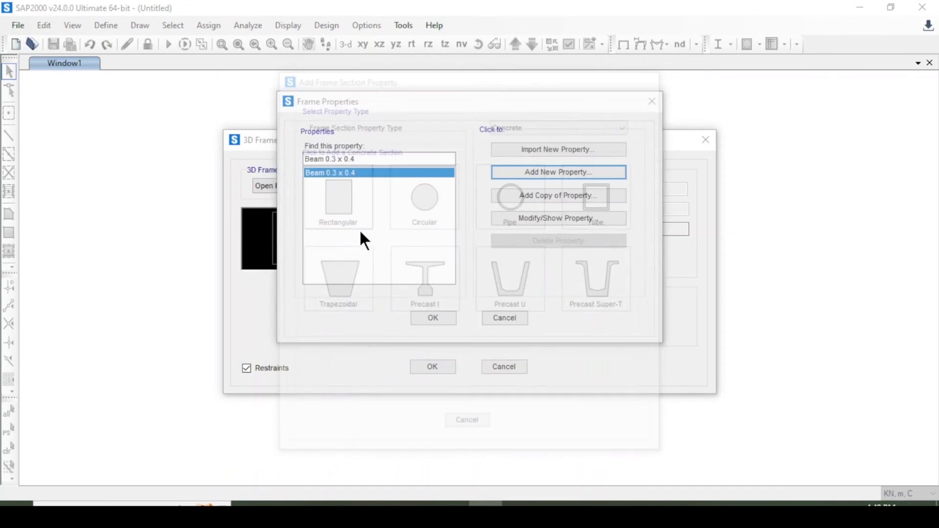
Step: Name the section "column 0.4 x 0.4", set its depth and width to 0.4 m, and use 4000Psi material
double_click(439, 123)
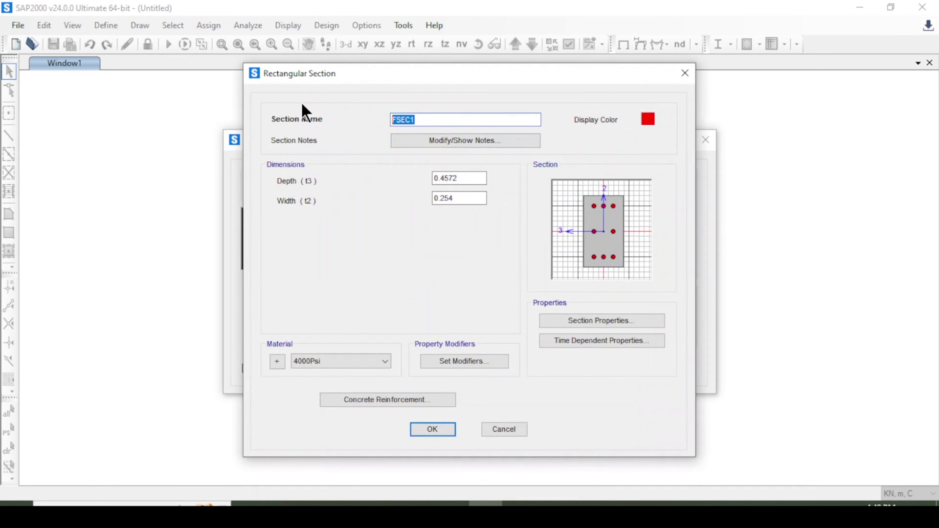
text(column 0.4 x 0.4)
drag(483, 178, 357, 180)
text(0)
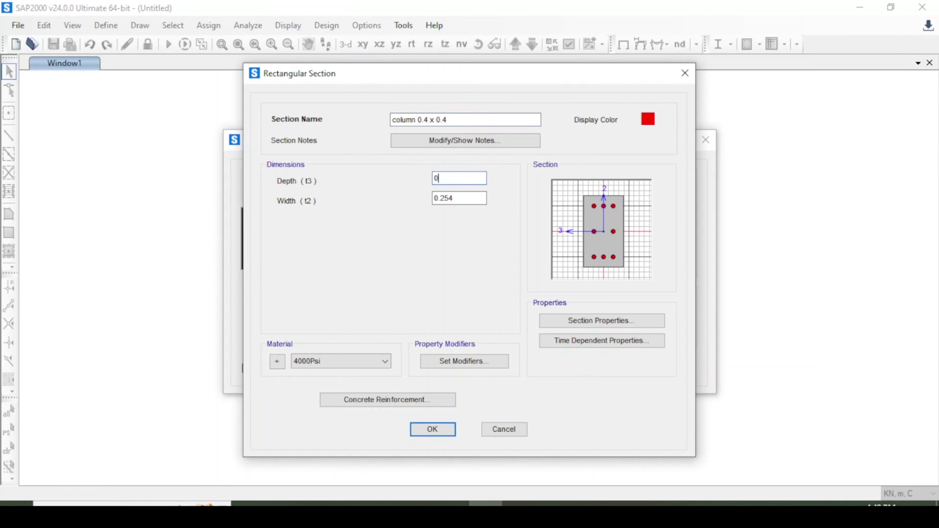
text(.4)
drag(467, 200, 384, 196)
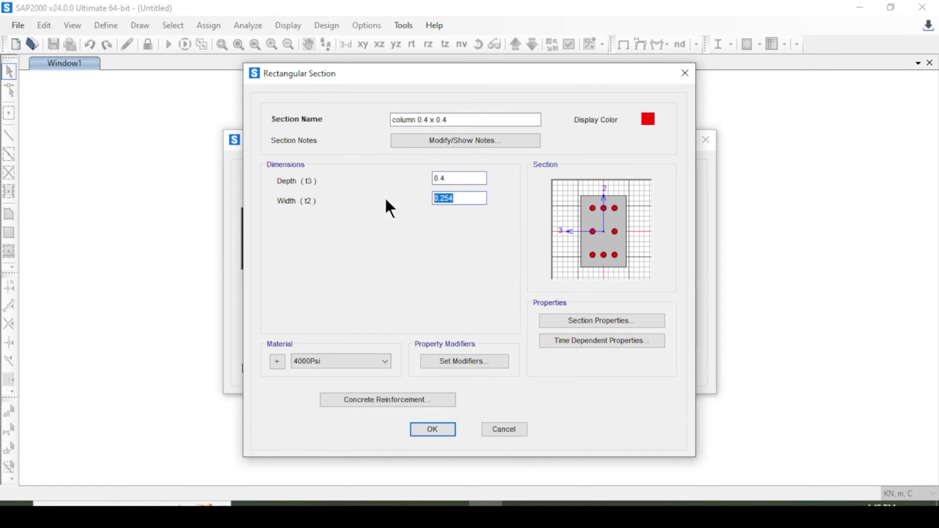
text(0.4)
click(377, 362)
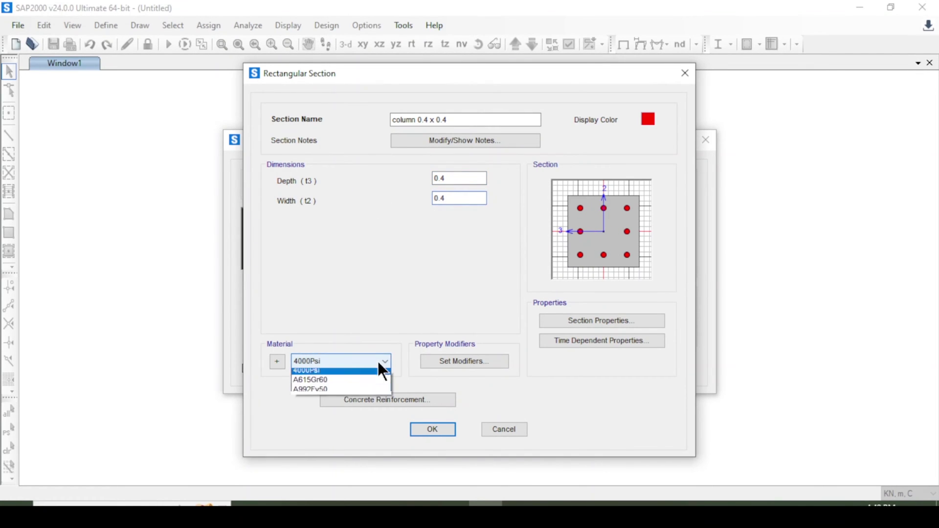
click(366, 373)
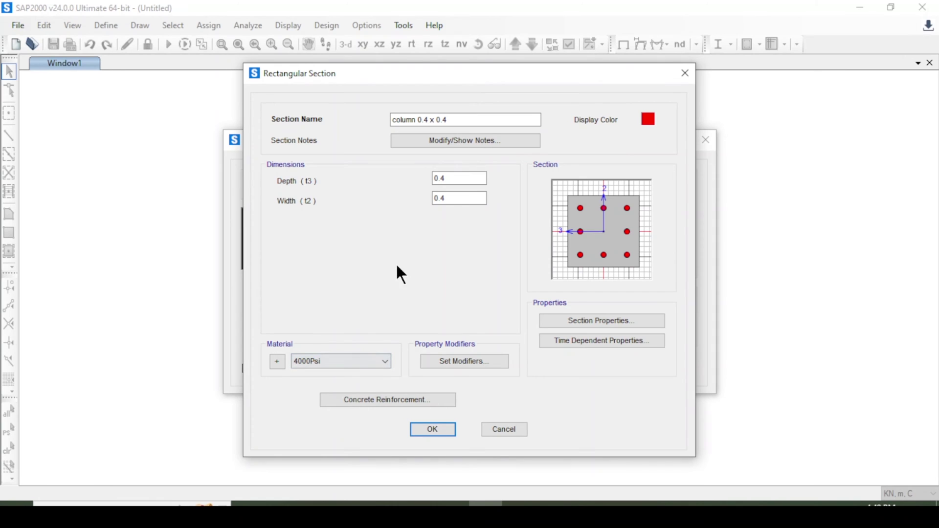
click(277, 361)
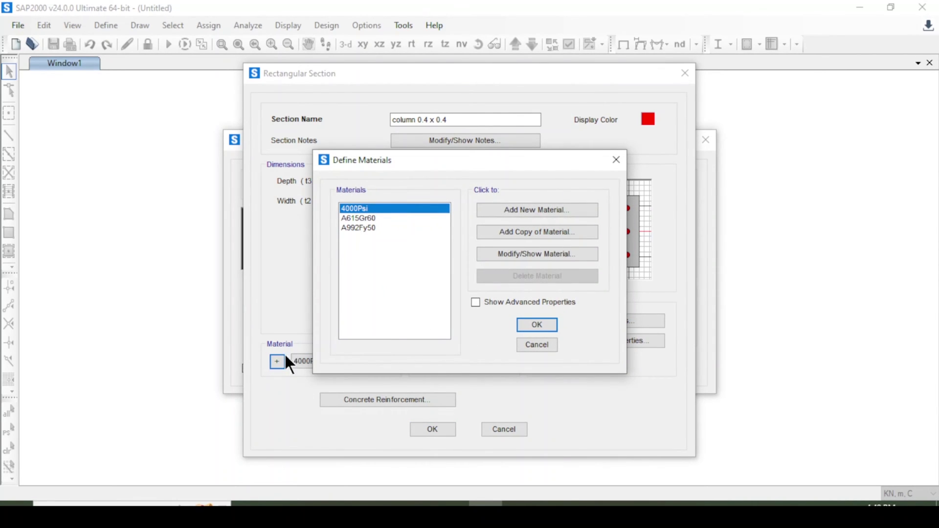
click(537, 210)
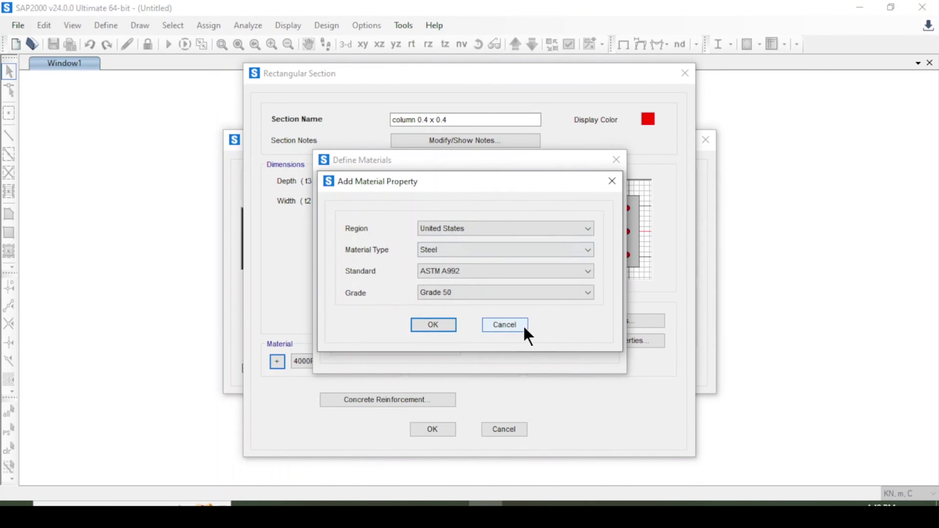
click(505, 326)
click(536, 344)
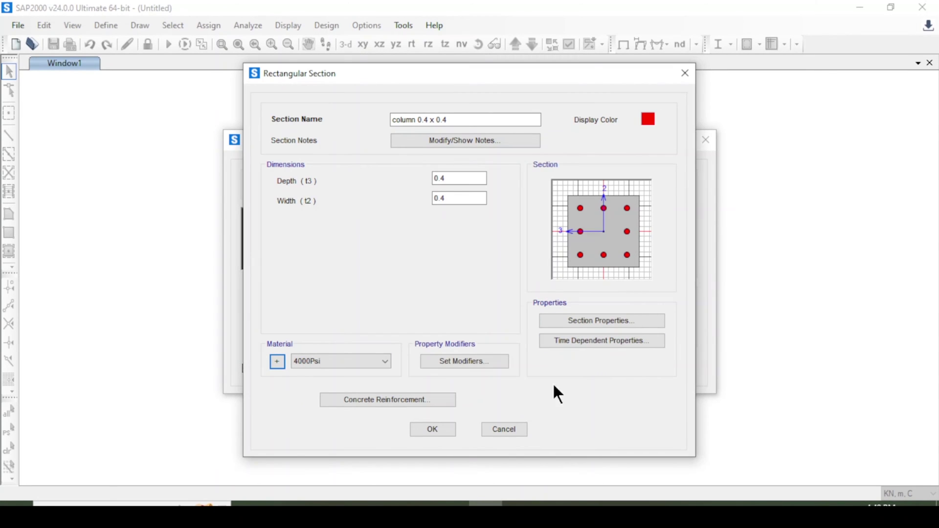
Step: Review the property and stiffness modification factors of the column section
click(477, 363)
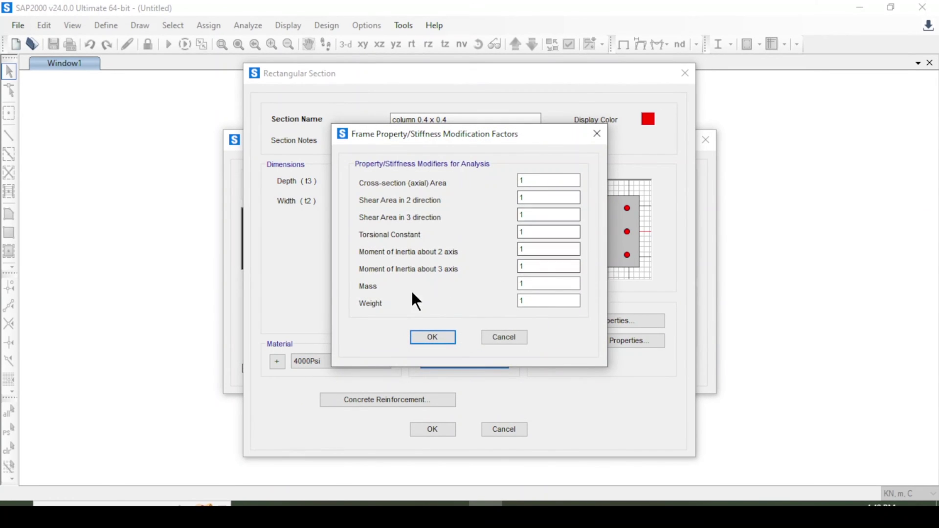
click(542, 228)
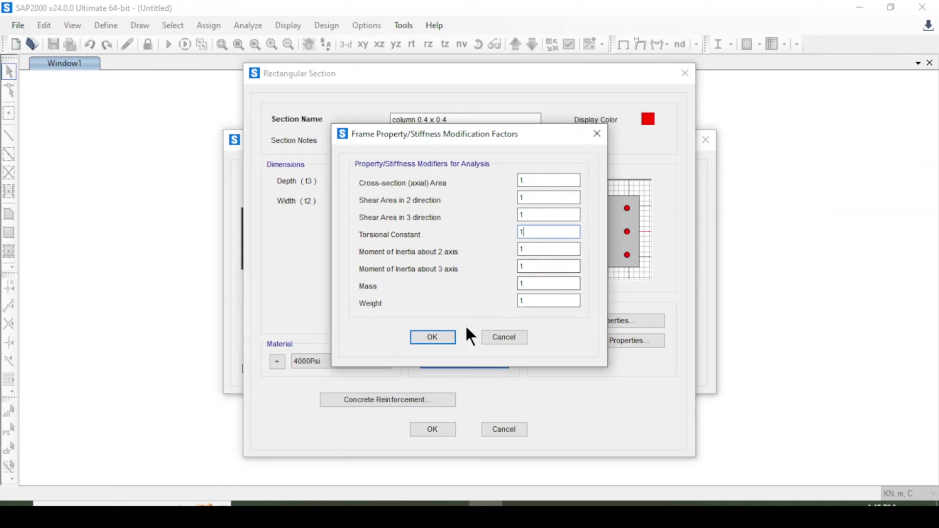
click(449, 336)
Step: Set the column reinforcement to 4 longitudinal bars along the 3-dir face with bar size 20d
click(394, 400)
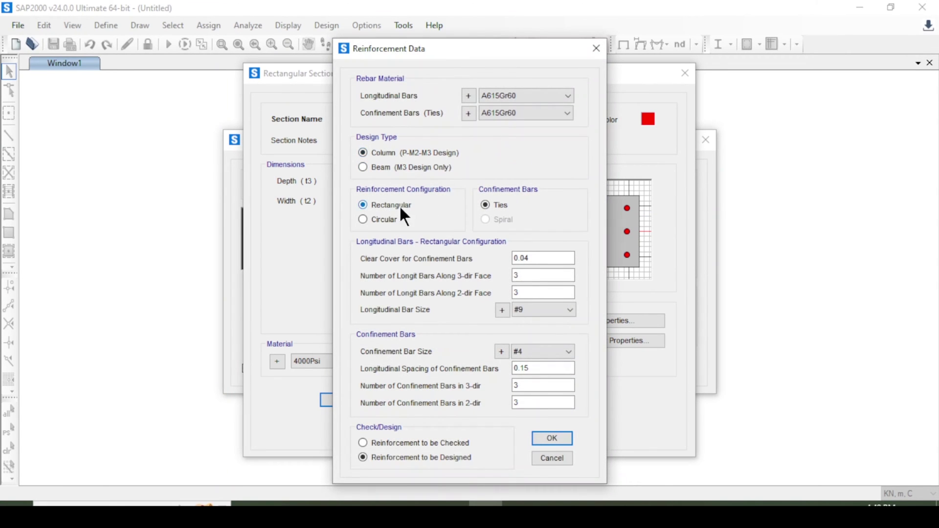
double_click(535, 275)
text(4)
click(528, 292)
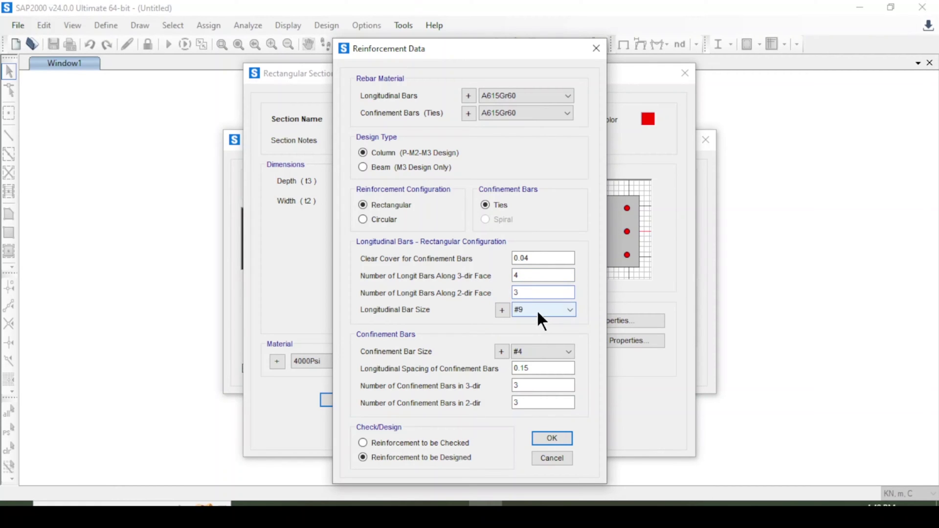
click(537, 313)
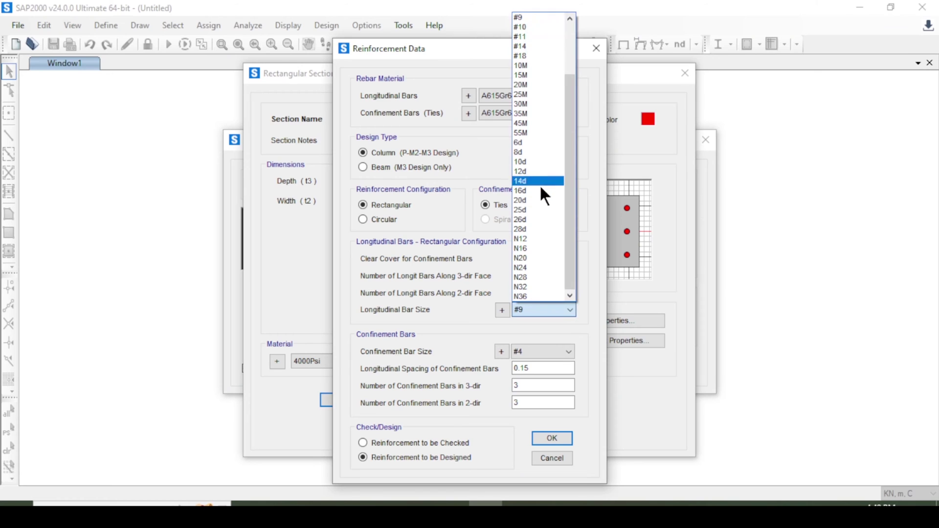
click(536, 200)
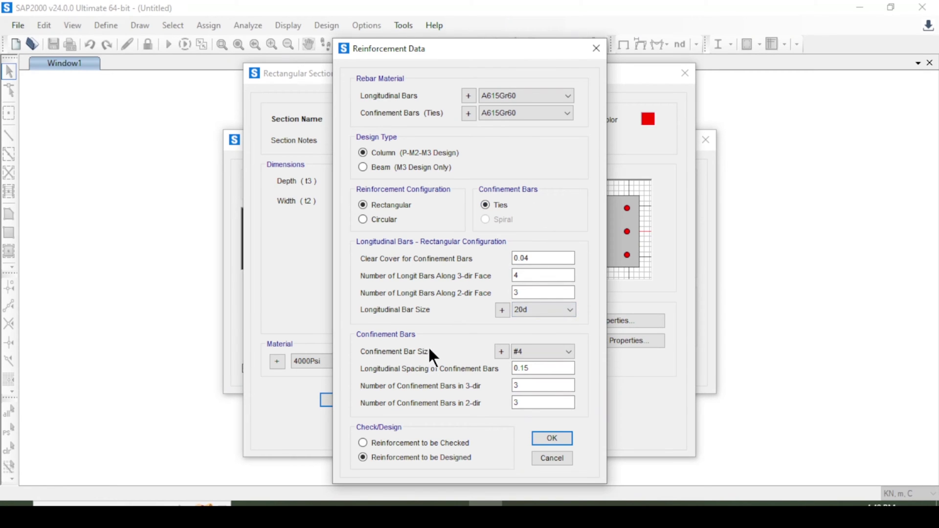
Step: Set the column's confinement bar size to 12d, choose Reinforcement to be Checked, and accept the column section
click(559, 352)
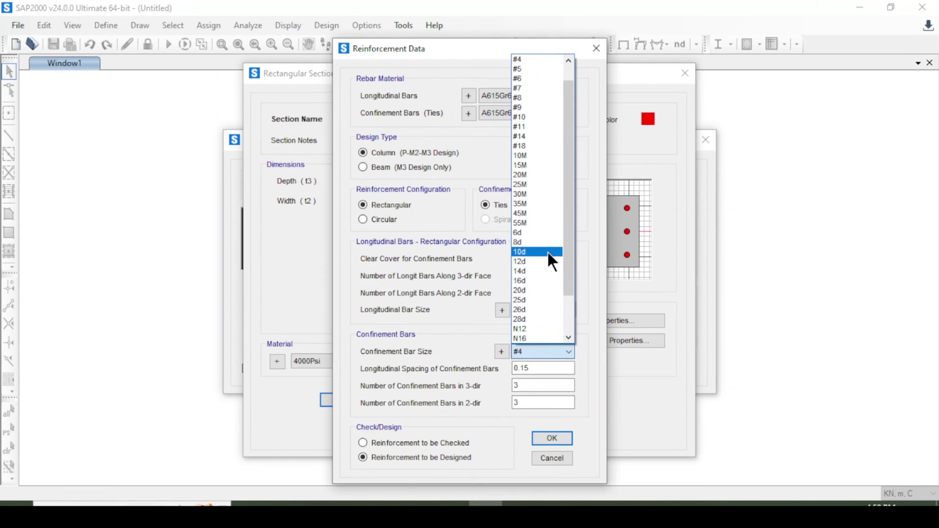
click(547, 261)
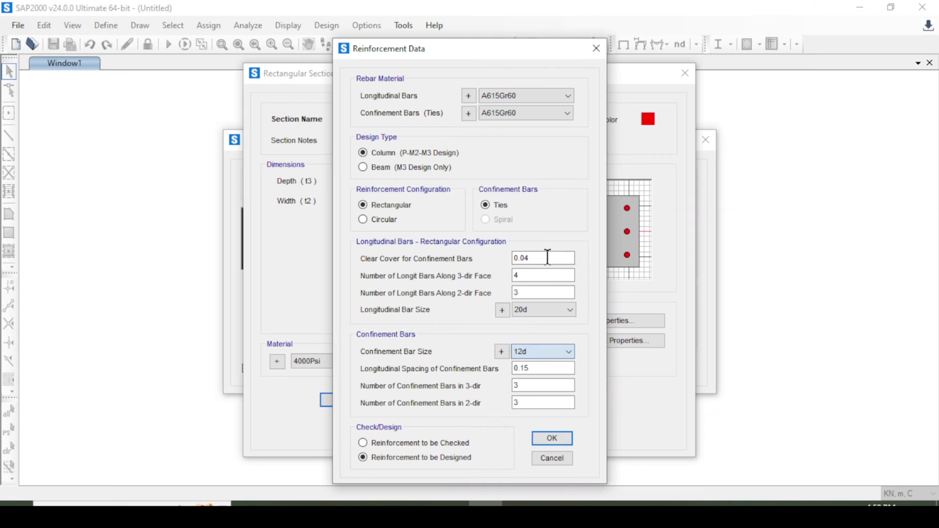
click(406, 442)
click(551, 439)
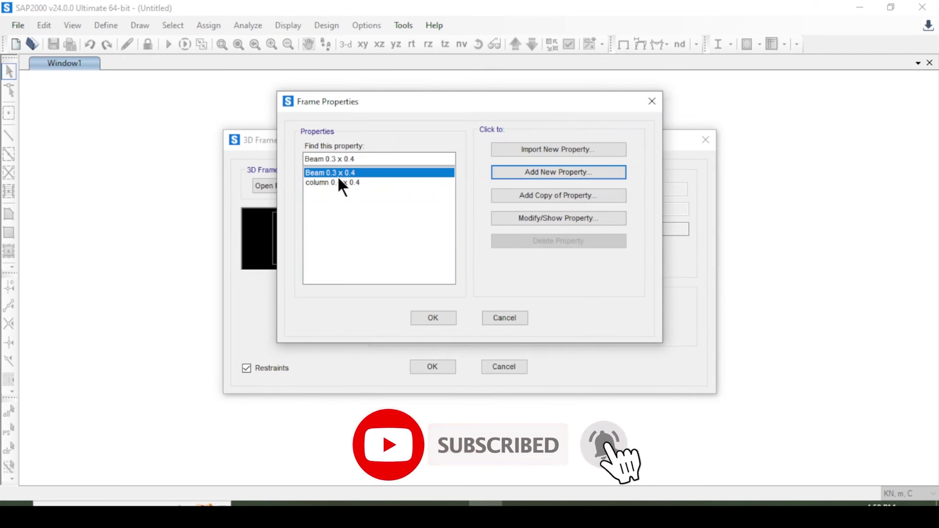
Step: Assign Beam 0.3 x 0.4 to the beams and column 0.4 x 0.4 to the columns, and generate the 3D frame
drag(372, 99, 394, 83)
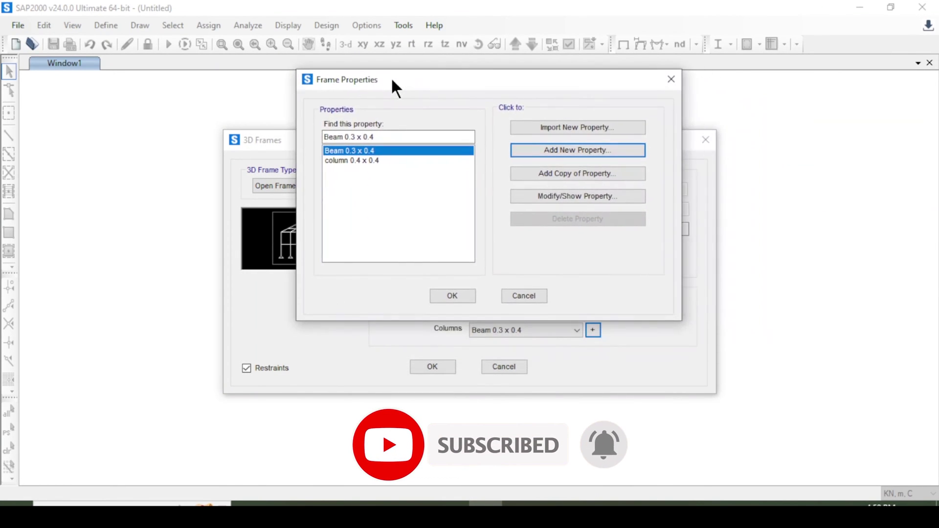
click(451, 296)
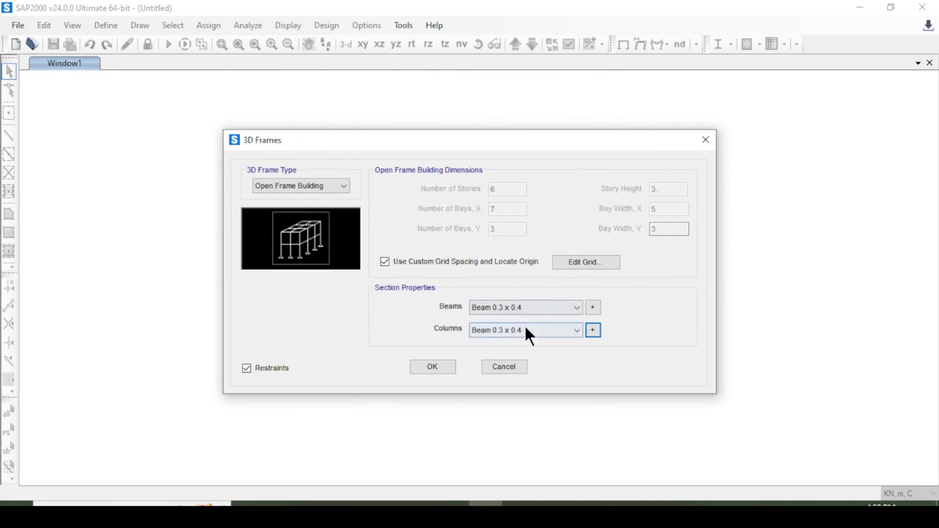
click(505, 308)
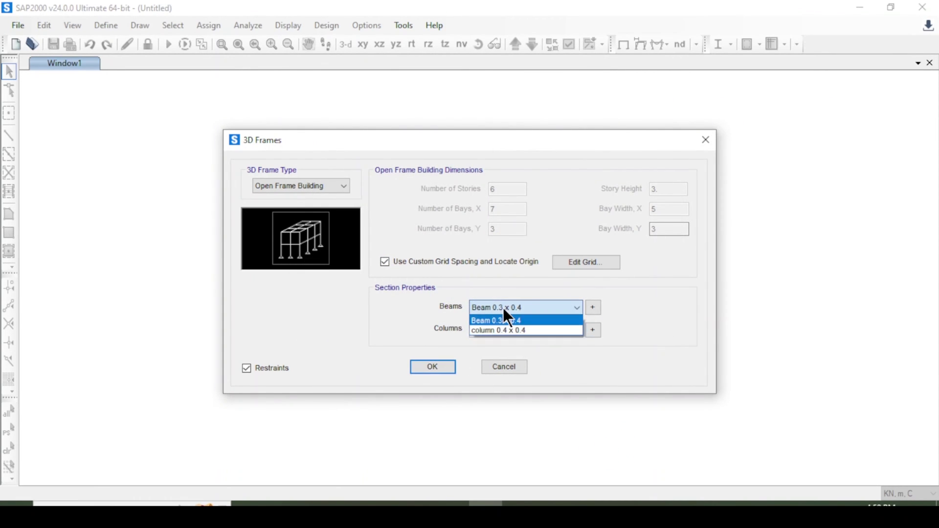
click(509, 320)
click(505, 330)
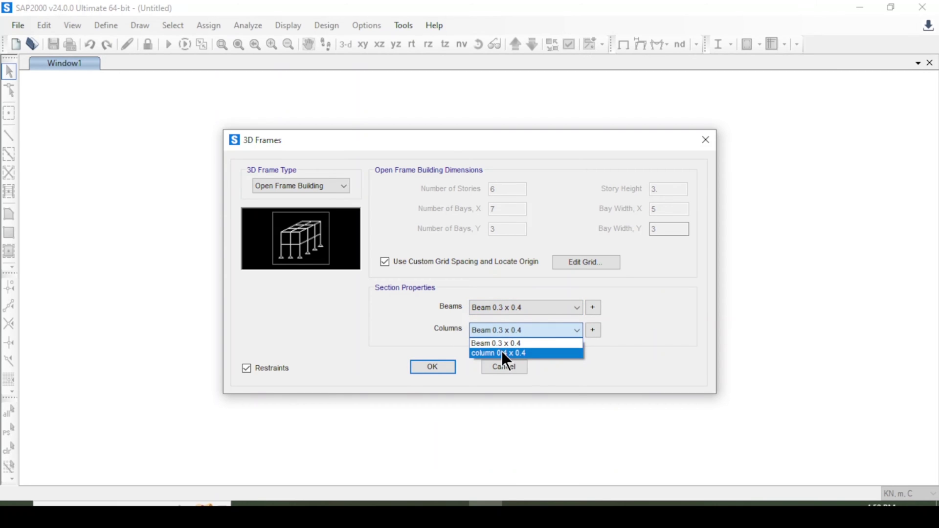
click(502, 351)
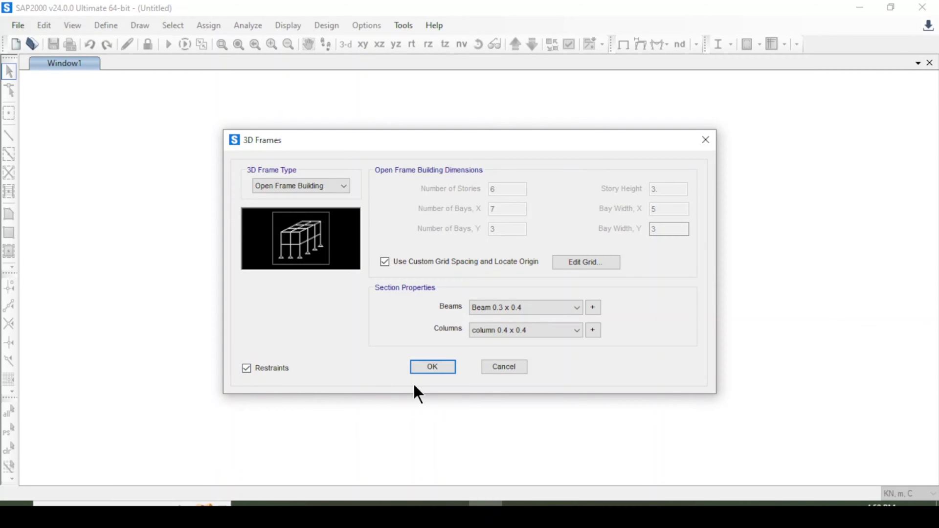
click(428, 368)
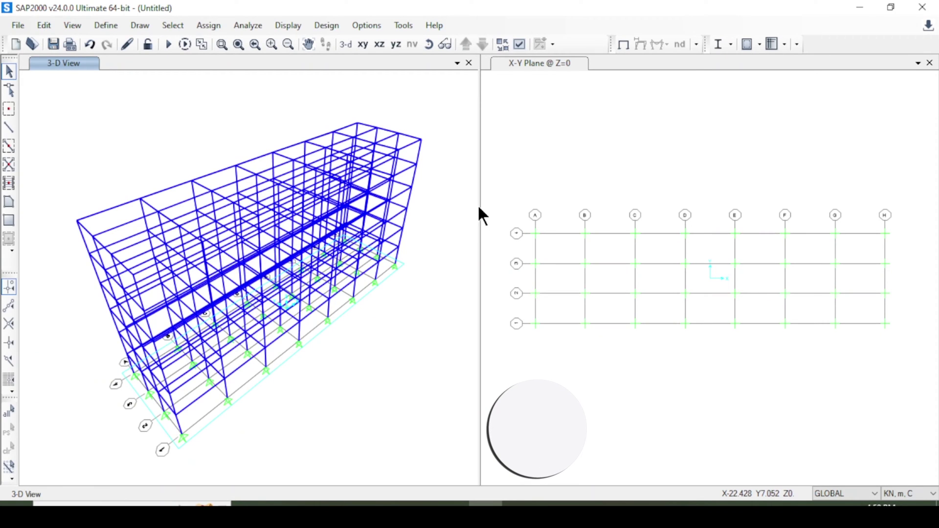
Step: Add a new area section of type Shell for the floor slabs
drag(480, 210, 460, 211)
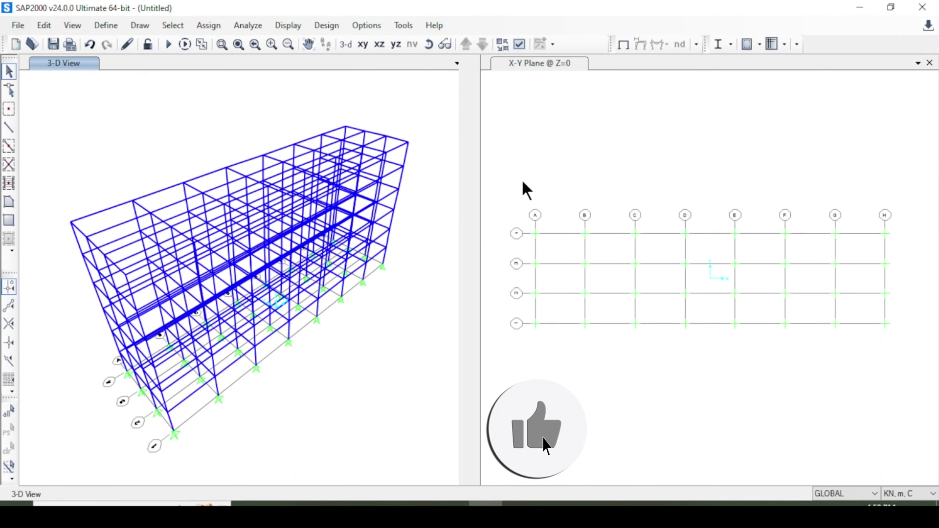
click(110, 22)
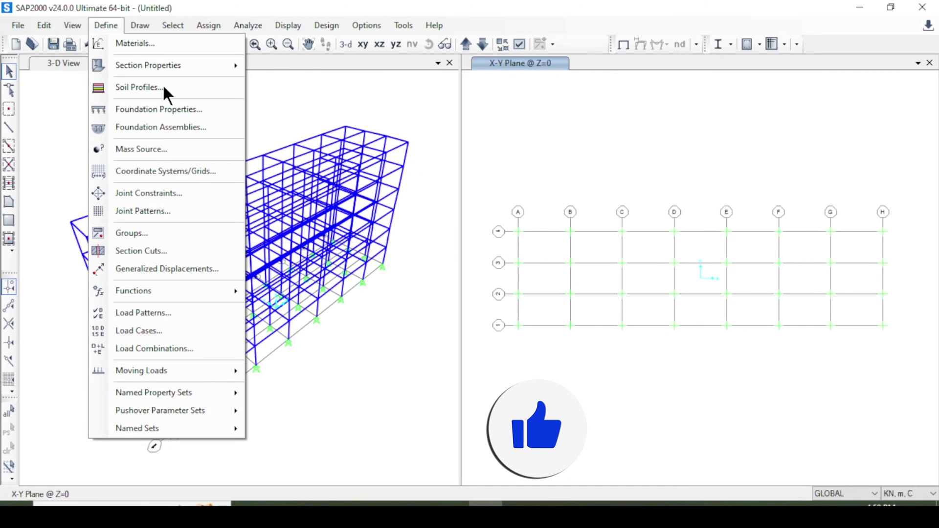
mouse_move(221, 66)
click(359, 124)
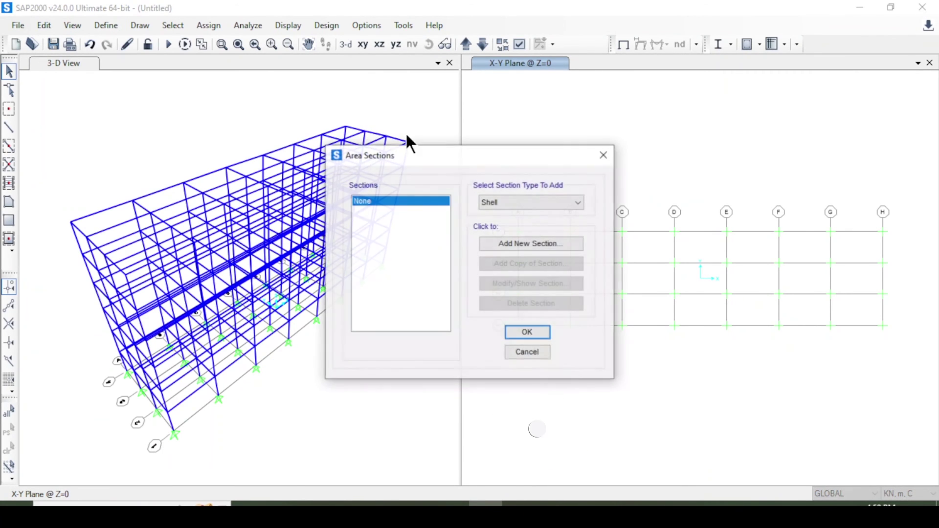
drag(490, 154, 604, 142)
click(657, 191)
click(657, 193)
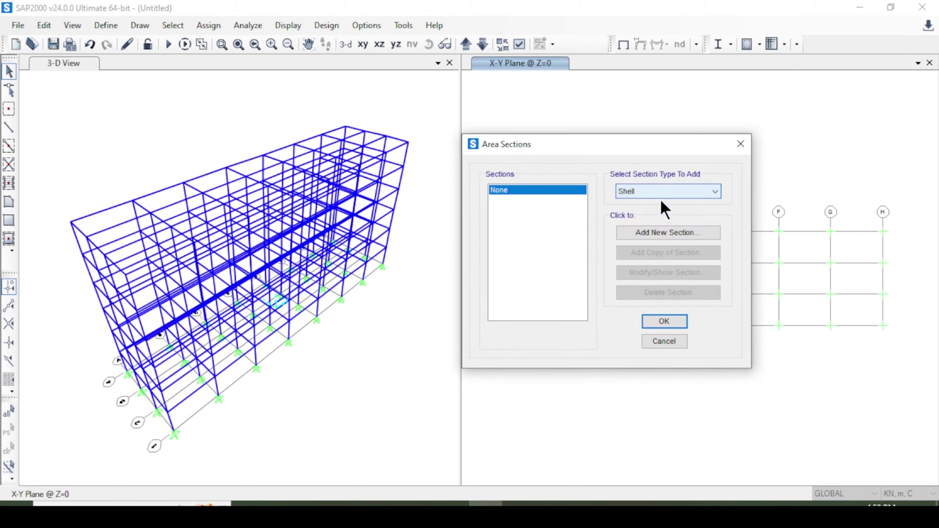
click(658, 234)
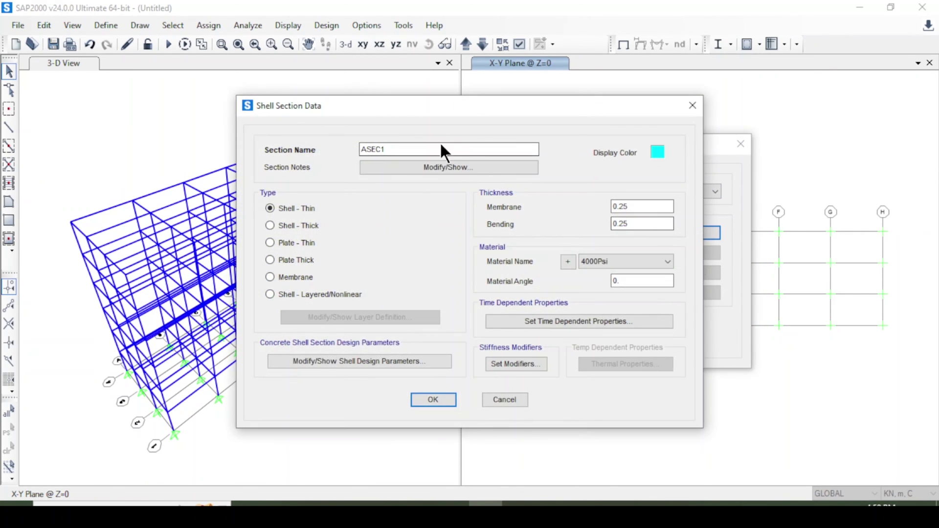
Step: Name the area section Slab125, make it a Membrane, and set its membrane and bending thickness to 0.125 m
drag(431, 150, 309, 143)
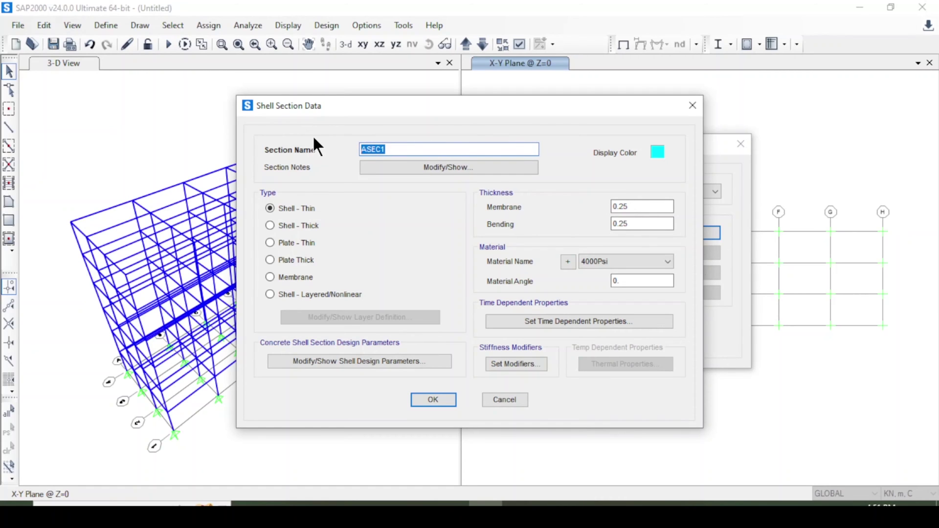
text(Slab125)
click(299, 278)
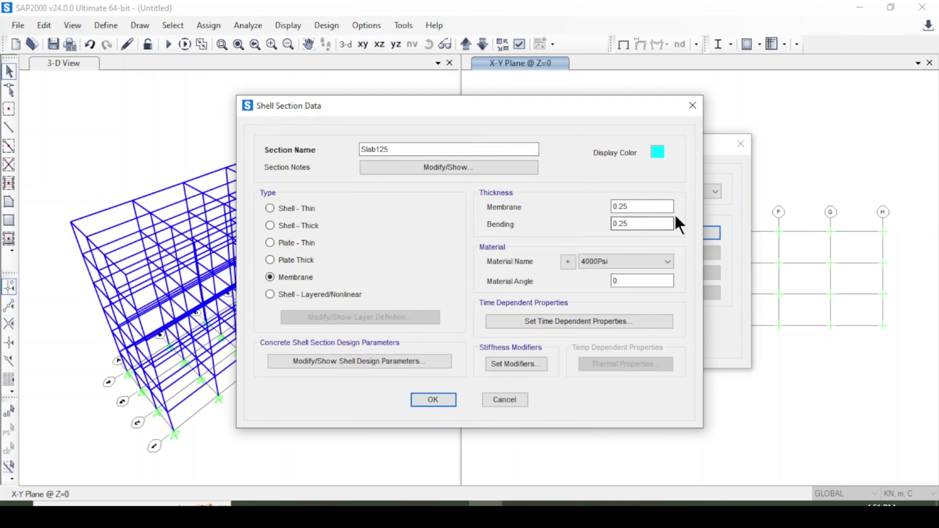
drag(635, 206, 513, 221)
text(0.125)
drag(642, 224, 570, 236)
text(0.125)
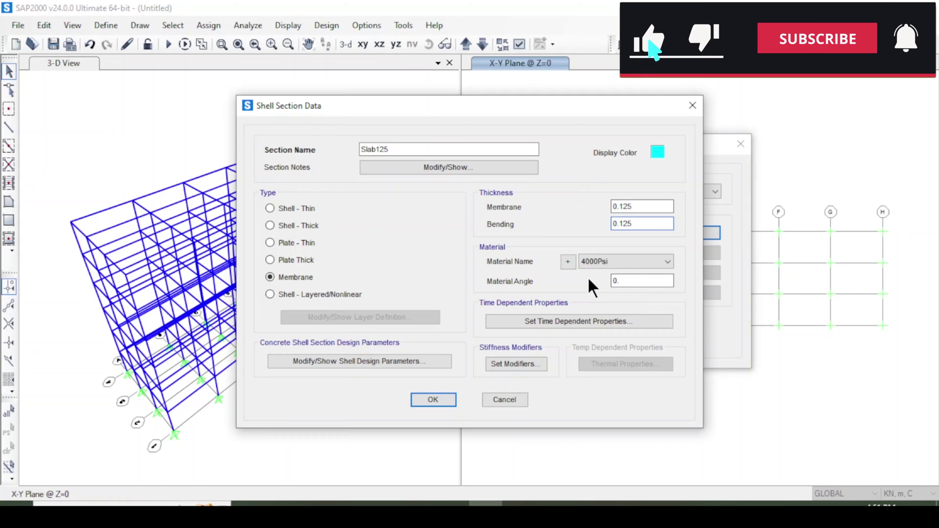
Step: Add a new United States concrete material with Customary standard and grade f'c 3000 psi
click(626, 261)
click(626, 261)
click(568, 261)
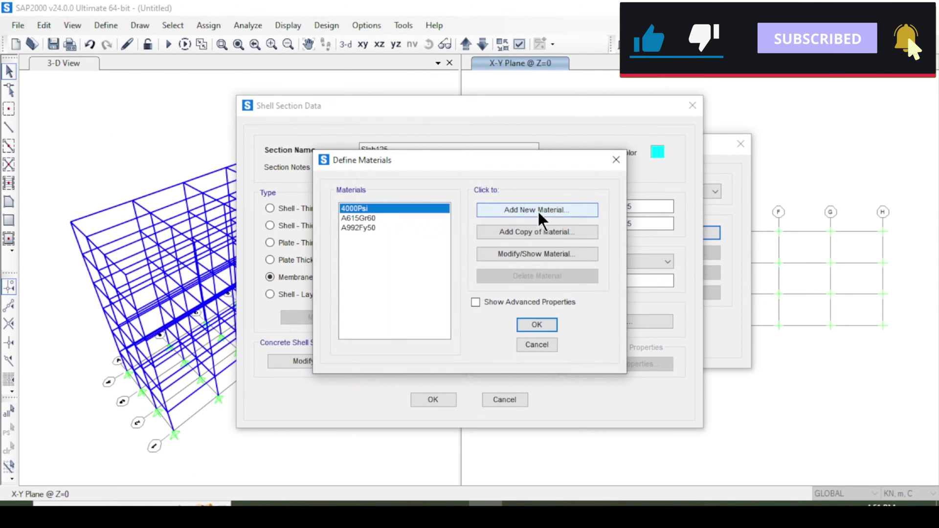
click(538, 210)
click(498, 229)
click(498, 228)
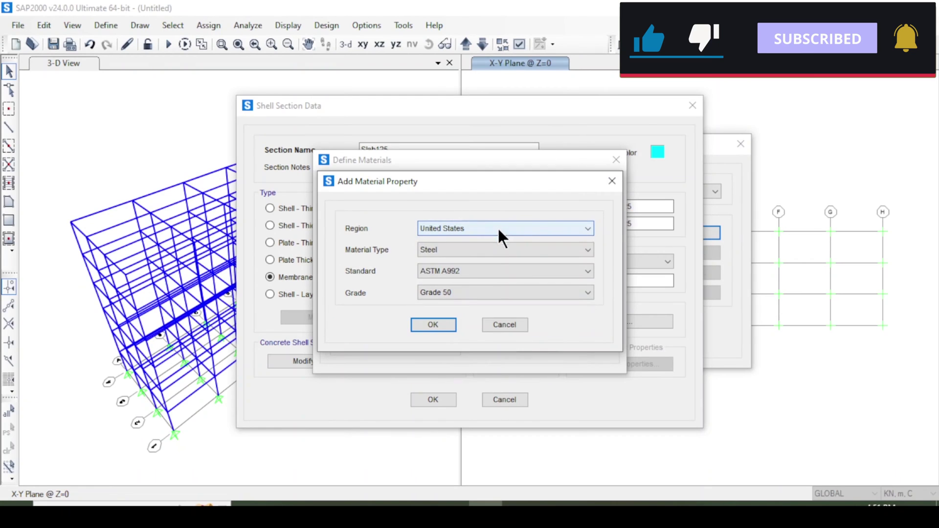
click(489, 250)
click(486, 270)
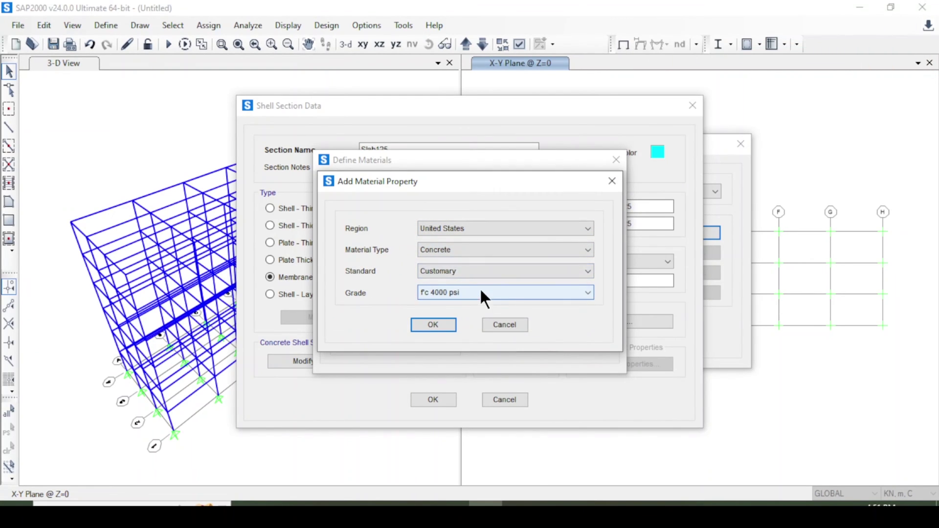
click(479, 293)
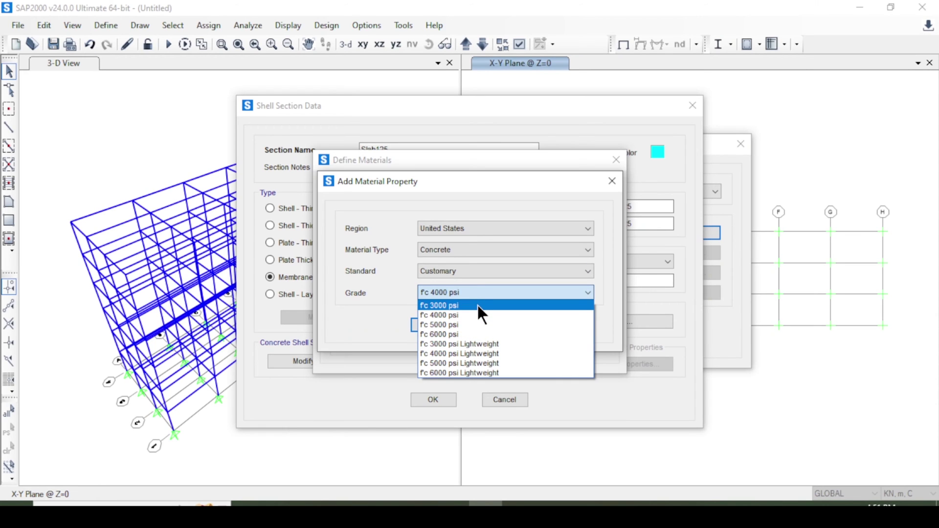
click(477, 305)
click(430, 324)
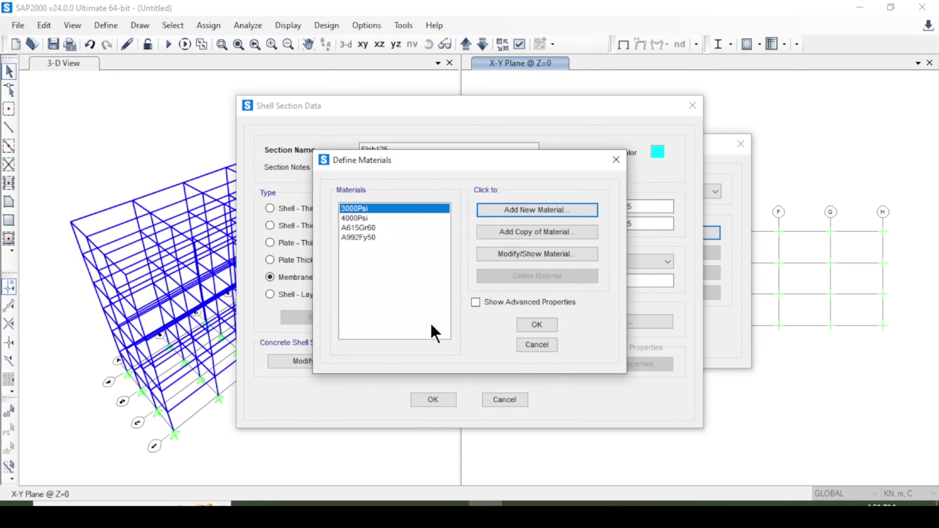
click(531, 325)
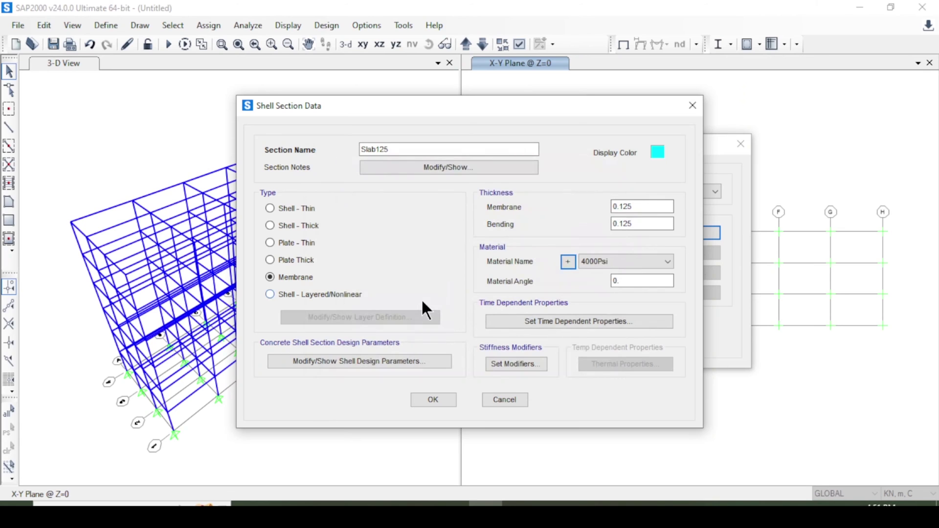
Step: Assign the 3000Psi material to the Slab125 section and accept the area section definitions
click(621, 259)
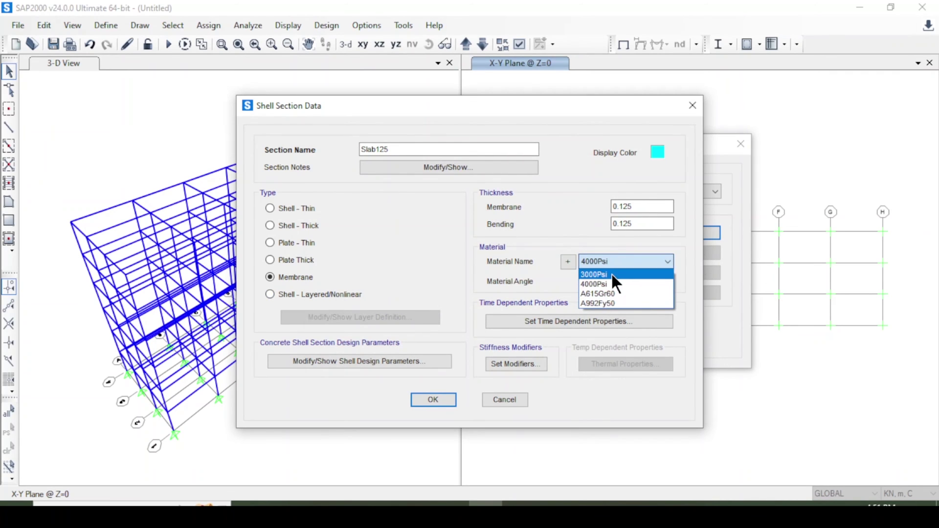
click(611, 274)
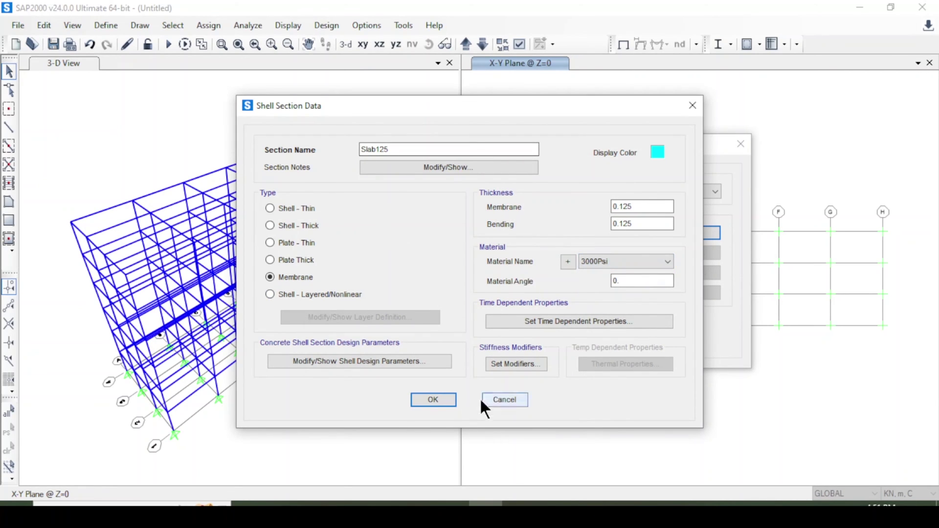
click(433, 400)
click(662, 322)
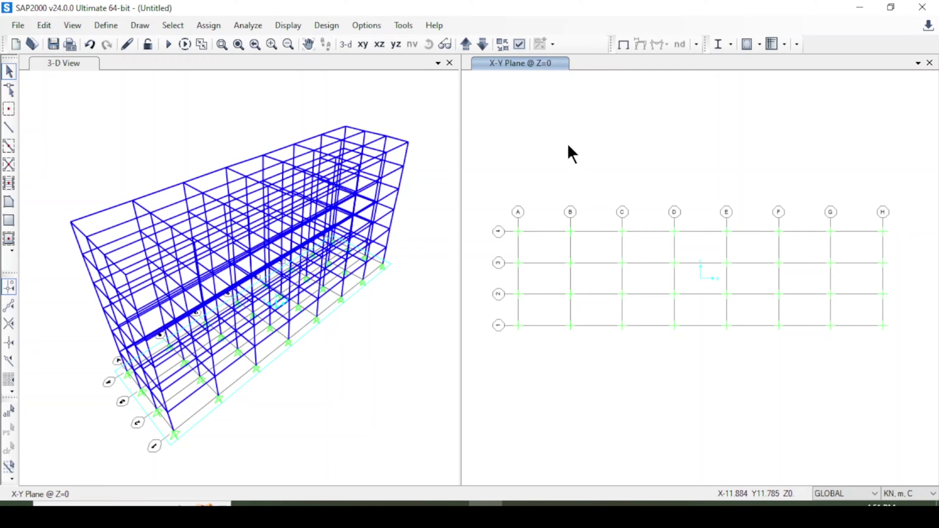
Step: Quick-draw Slab125 areas over every bay of the grid on the X-Y plane at Z=3
click(466, 44)
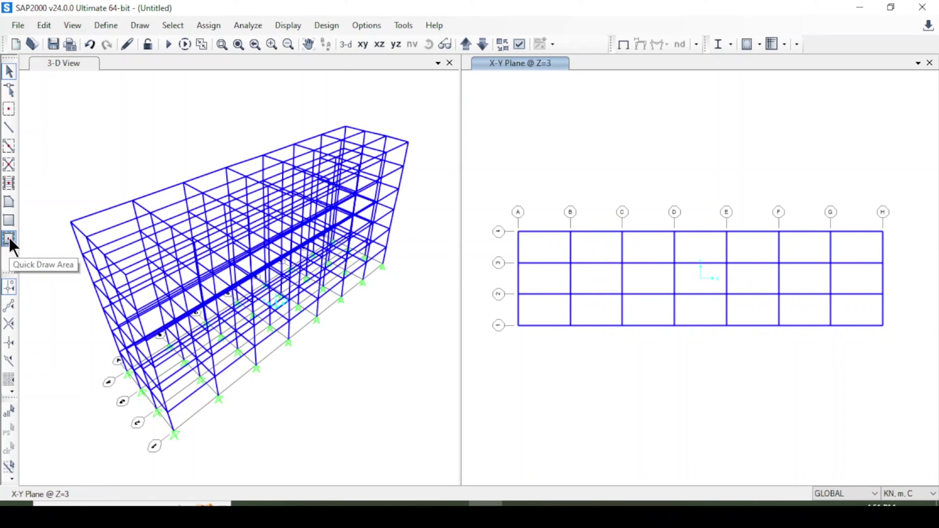
click(139, 27)
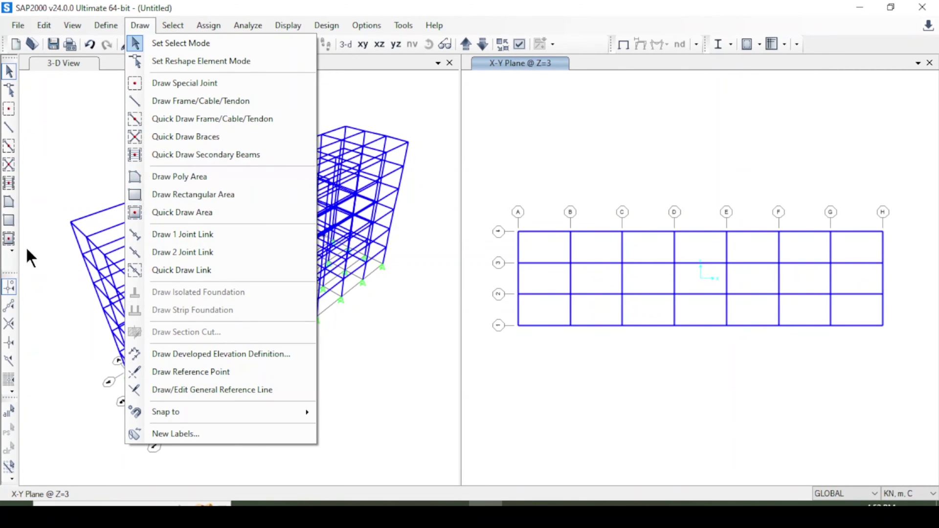
click(9, 239)
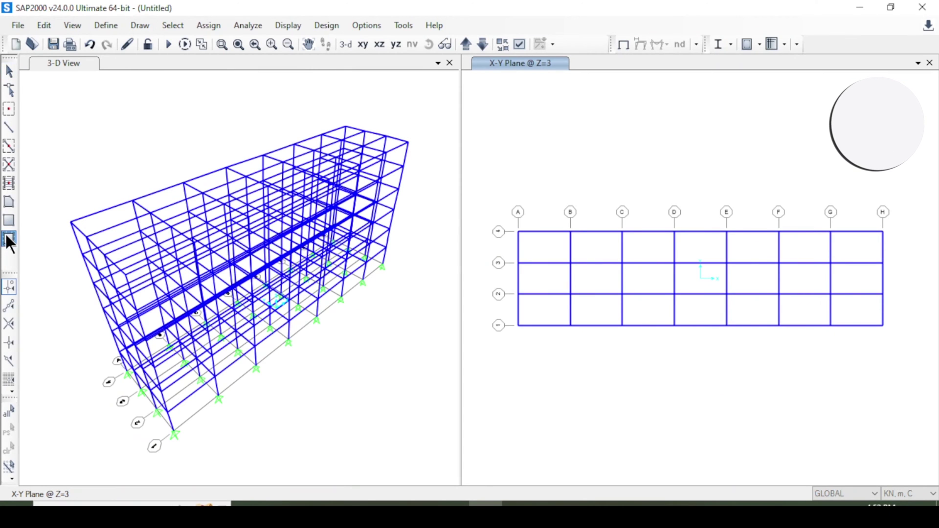
drag(518, 216, 503, 88)
click(516, 98)
click(548, 99)
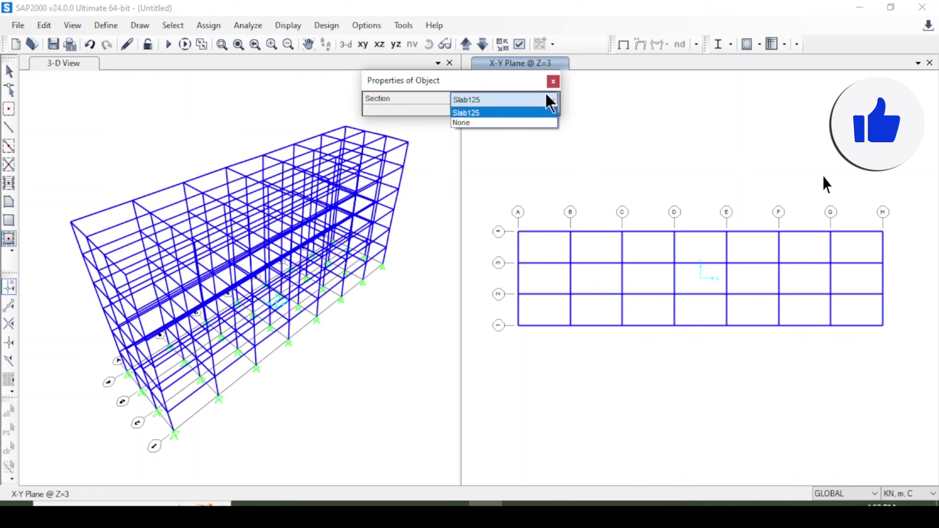
click(532, 112)
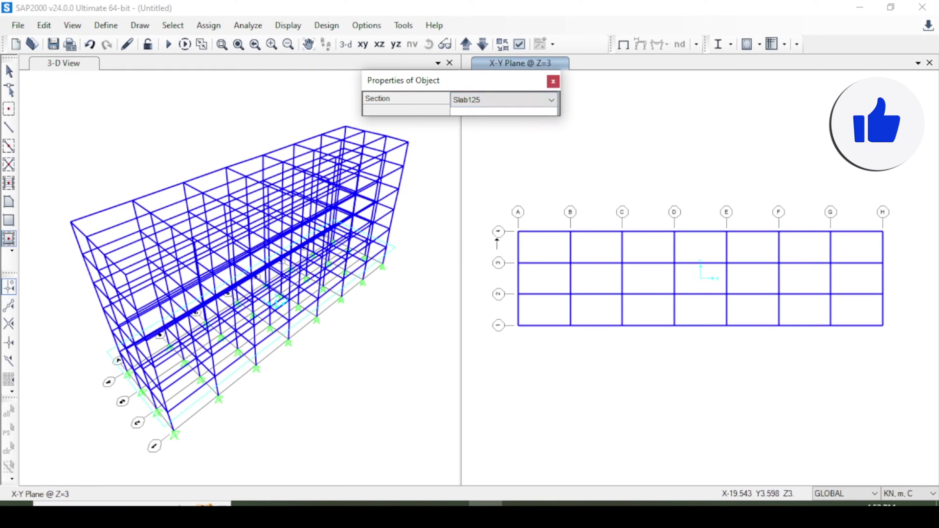
drag(501, 209, 887, 353)
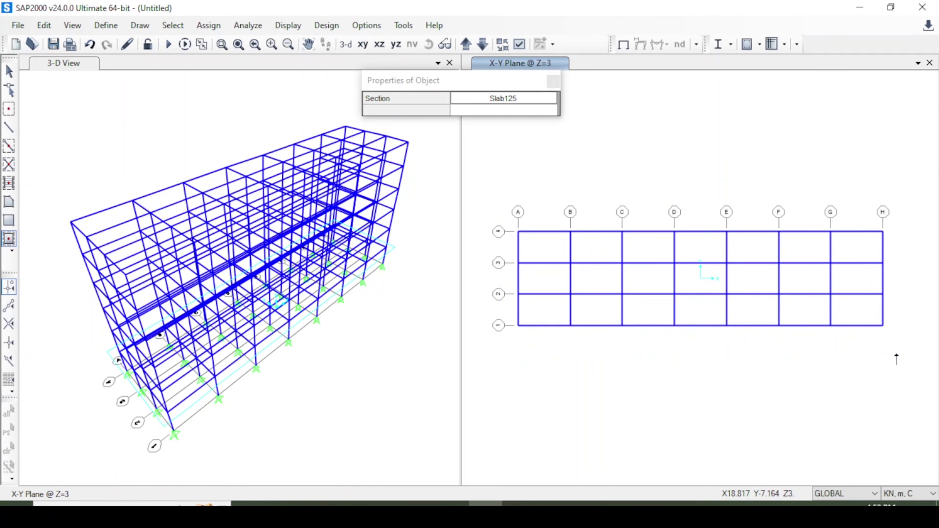
key(Escape)
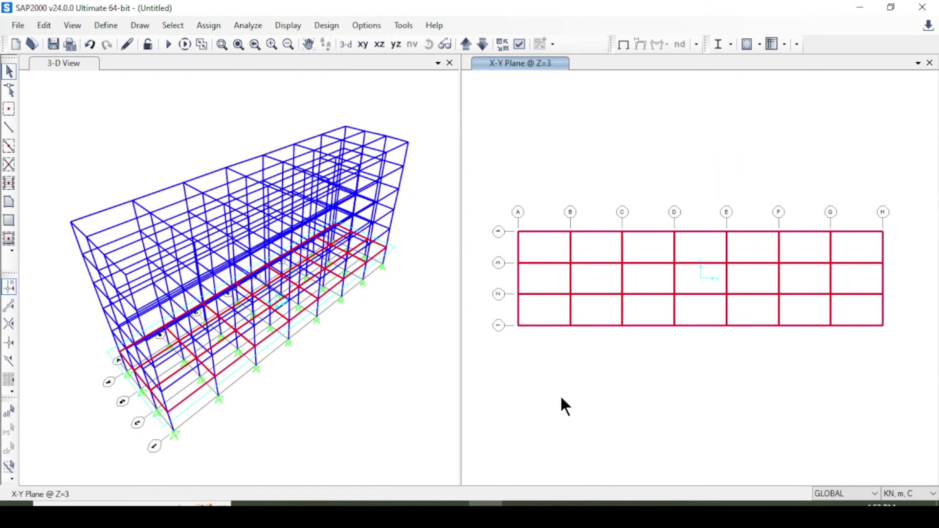
Step: Turn on filled object display in both the Z=3 plan view and the 3-D view
click(517, 45)
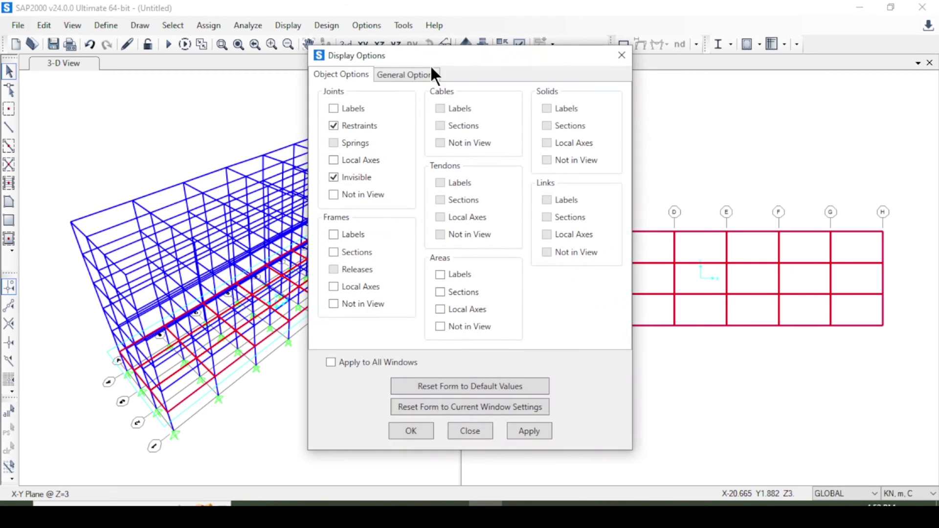
click(388, 77)
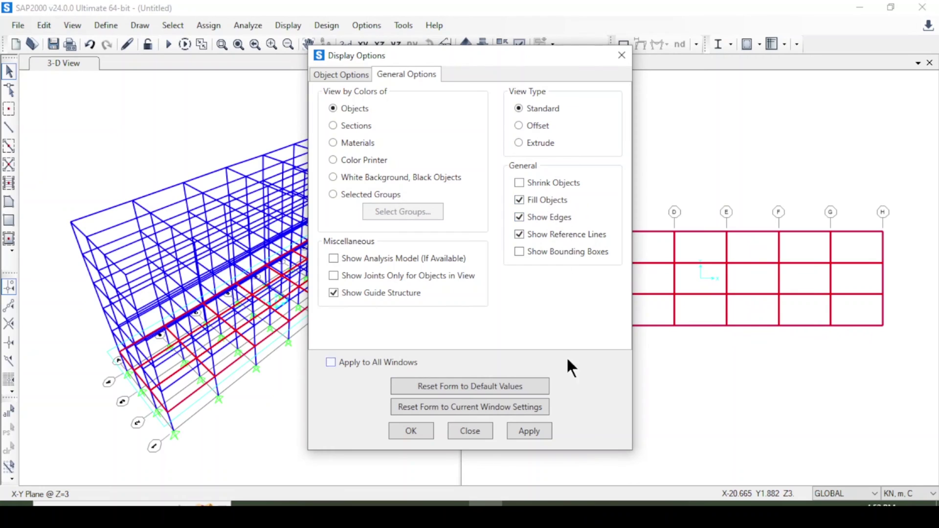
click(527, 431)
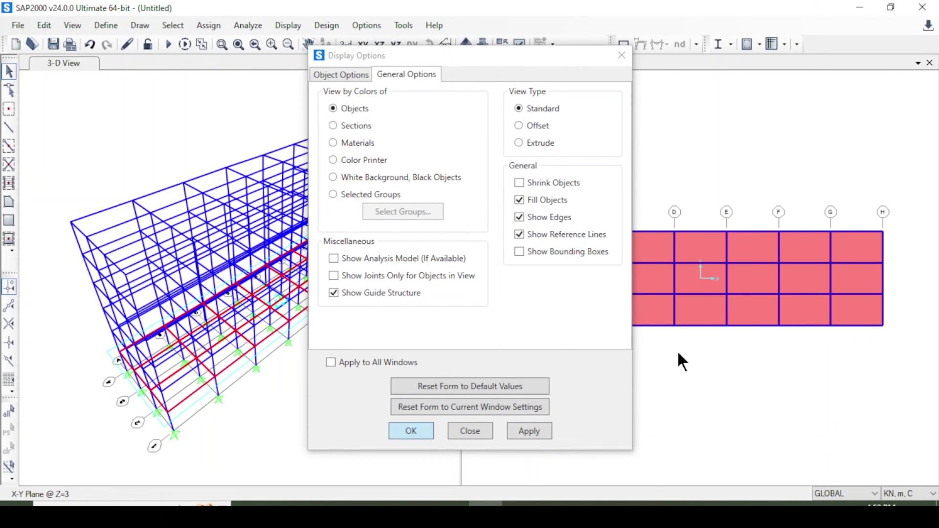
key(Return)
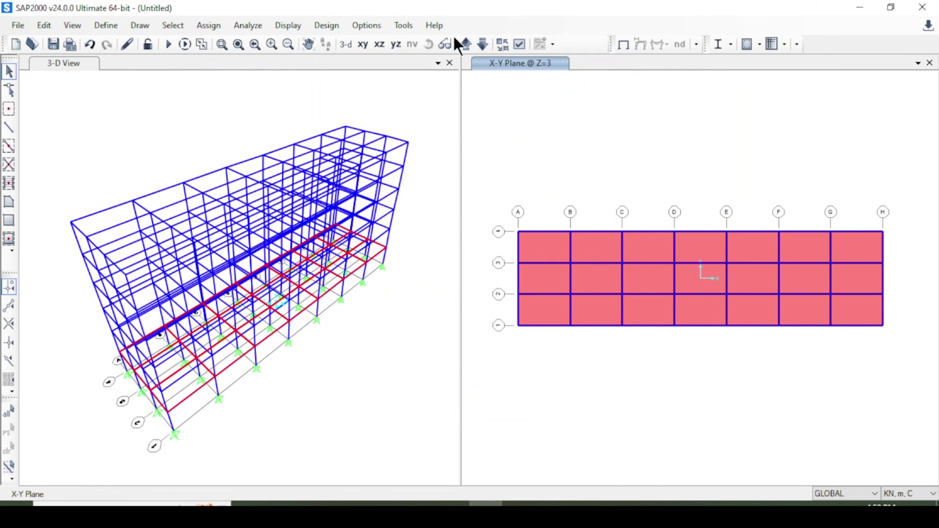
click(518, 45)
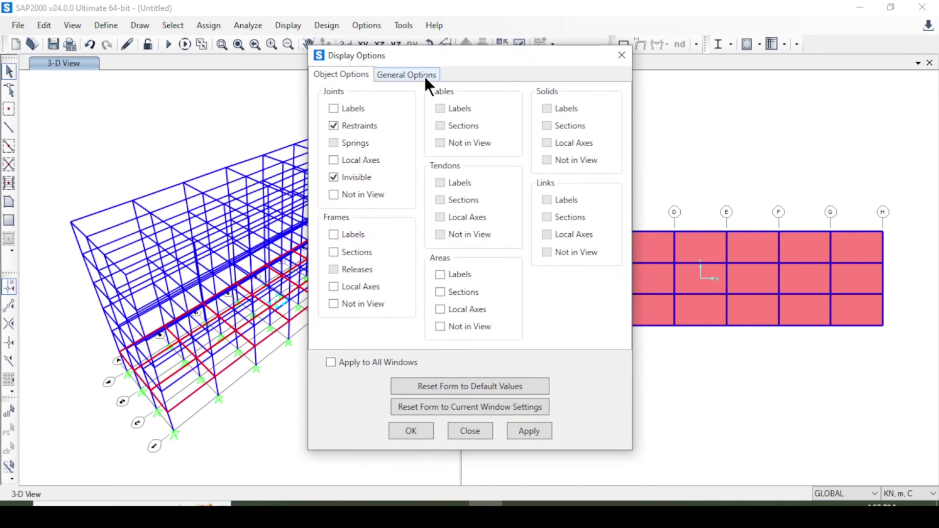
key(Return)
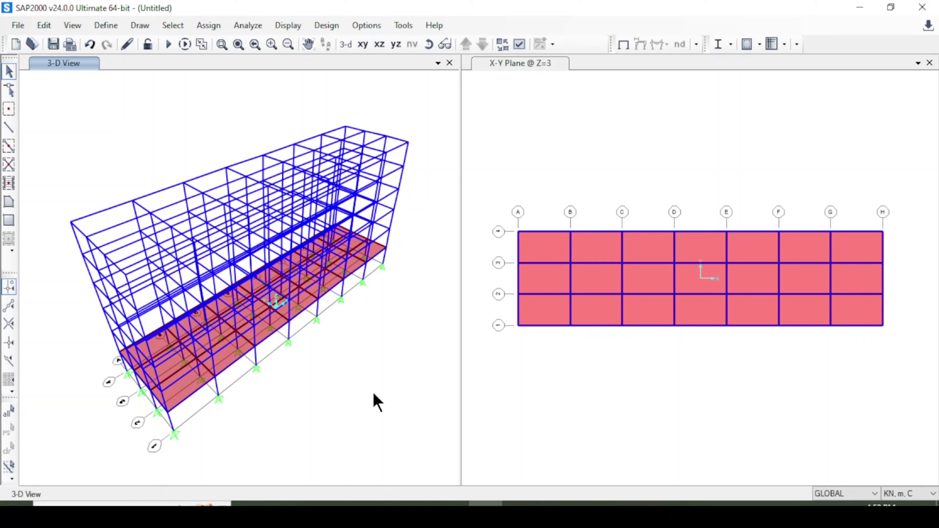
click(168, 27)
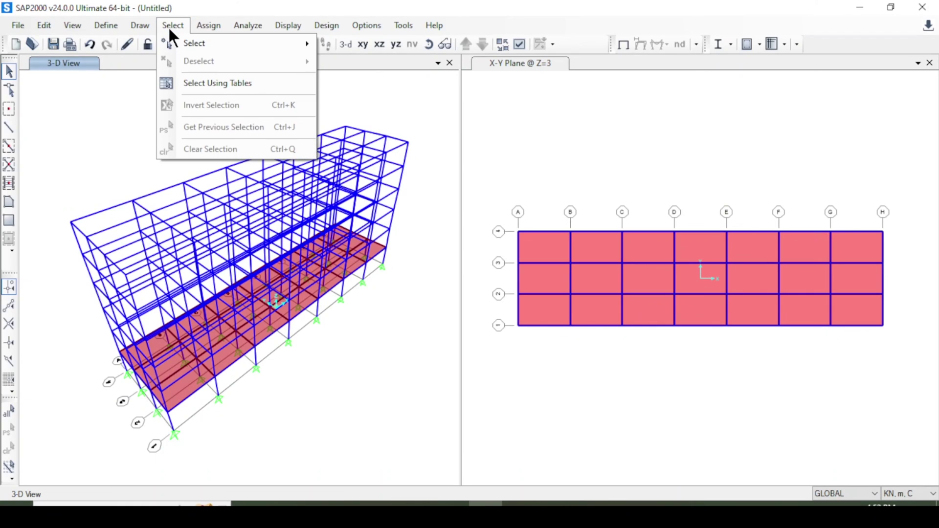
mouse_move(234, 43)
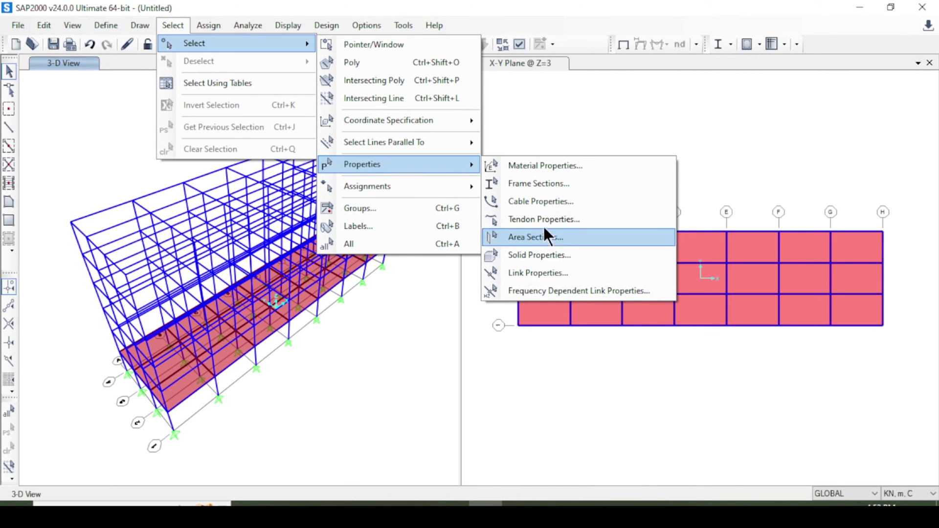
click(544, 183)
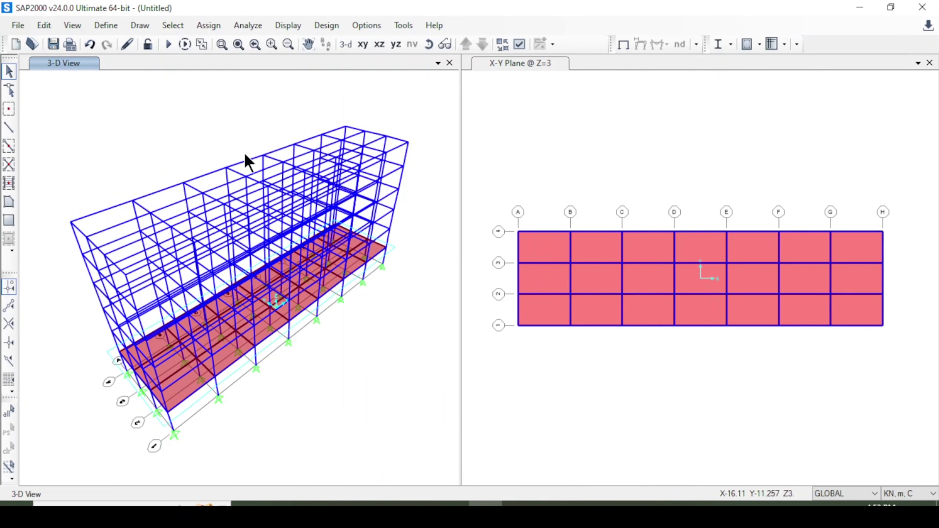
click(175, 23)
mouse_move(208, 25)
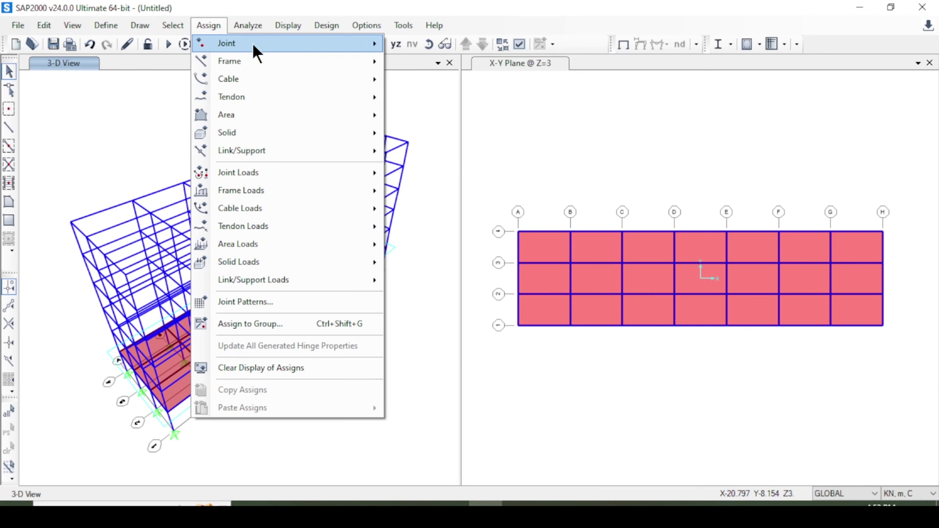
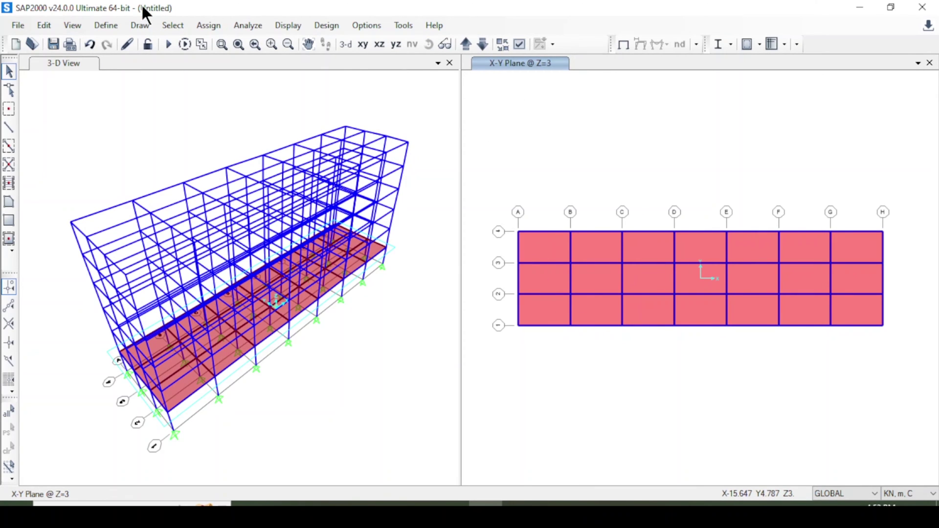
Step: Select all floor areas that use the Slab125 area section
click(183, 24)
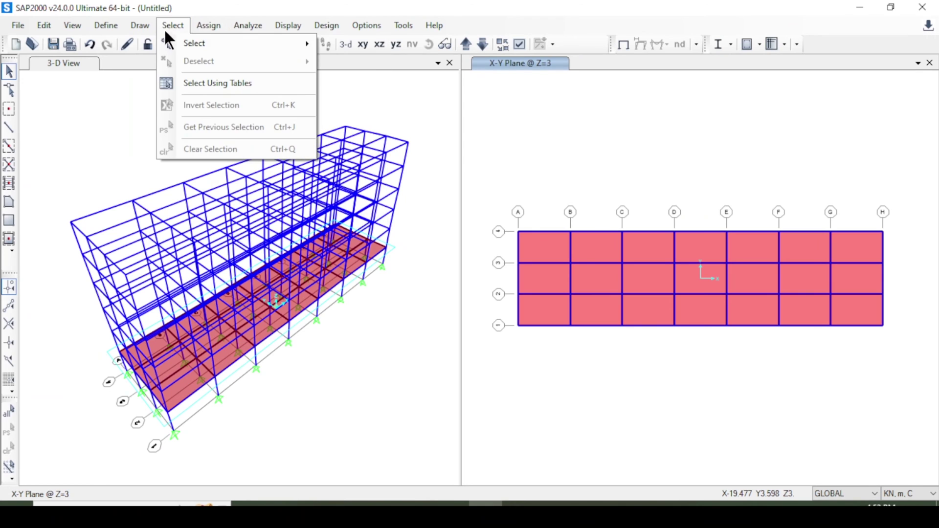
mouse_move(207, 42)
mouse_move(447, 168)
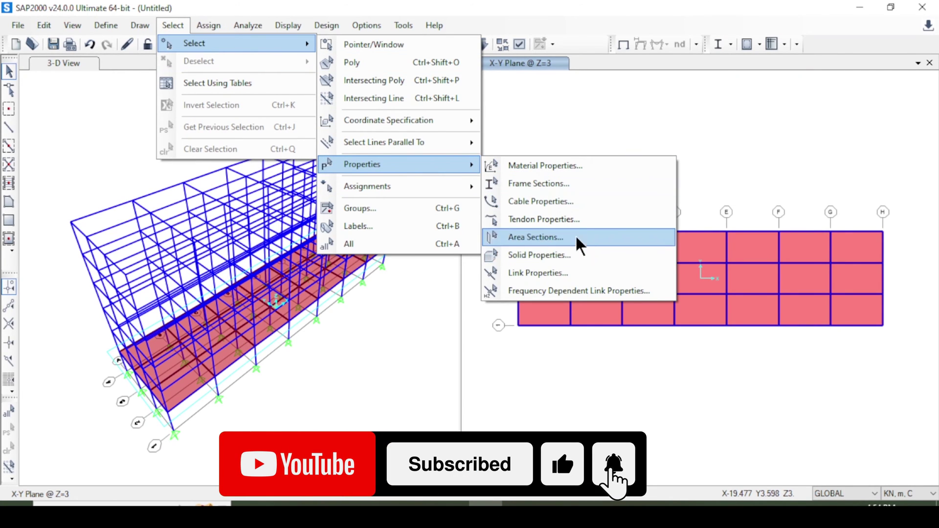
click(578, 240)
click(422, 184)
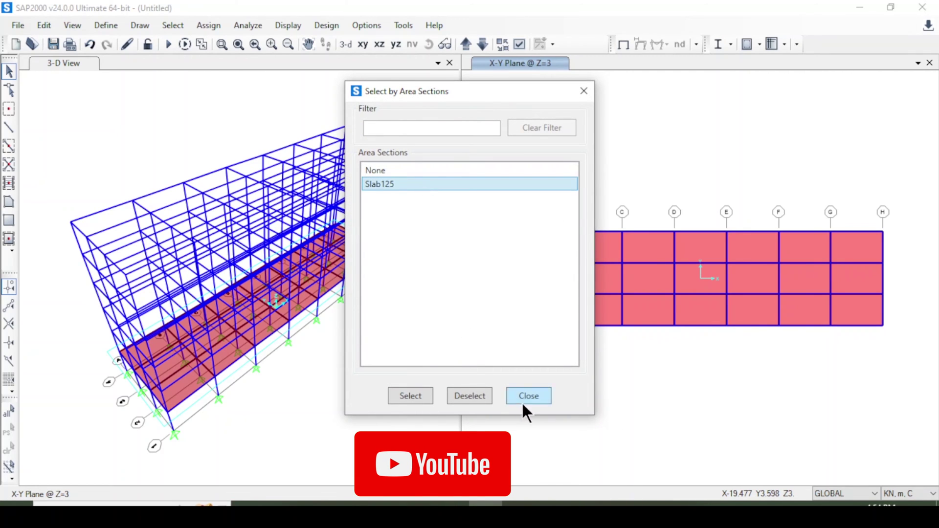
click(410, 397)
click(536, 397)
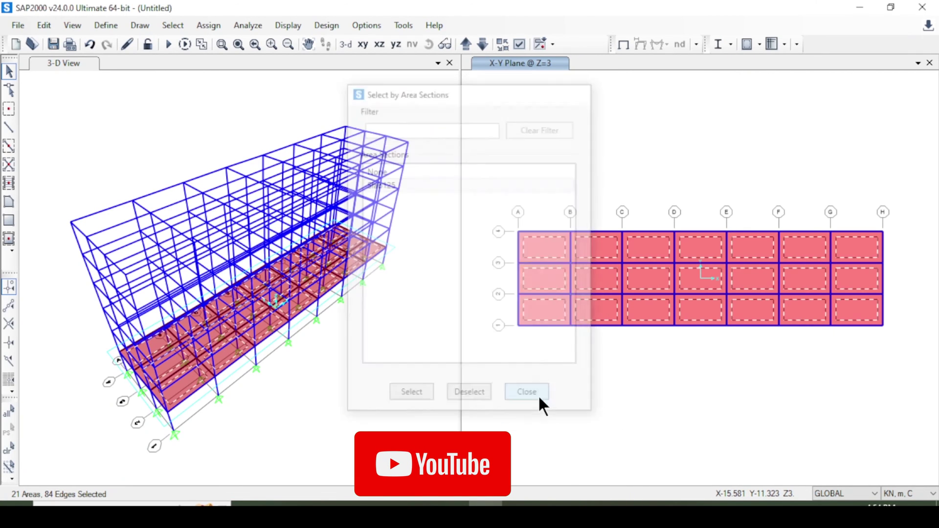
click(73, 27)
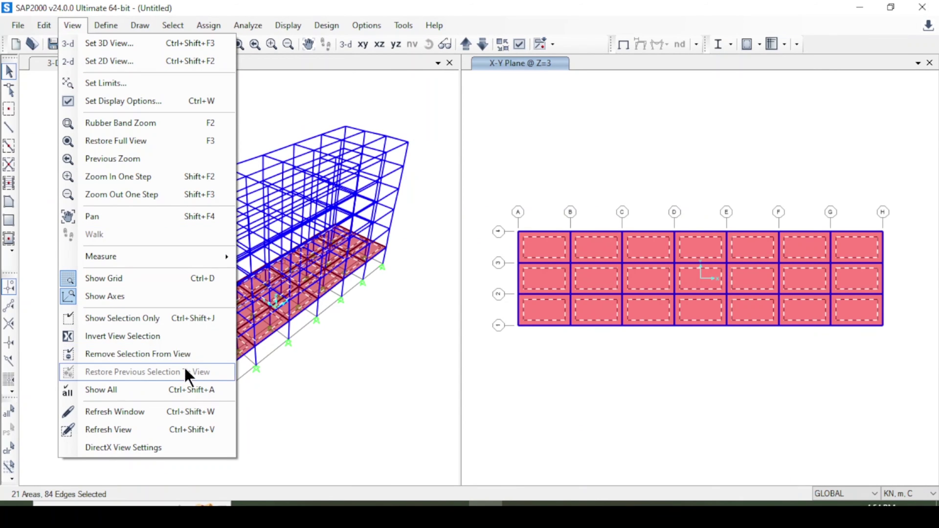
click(111, 25)
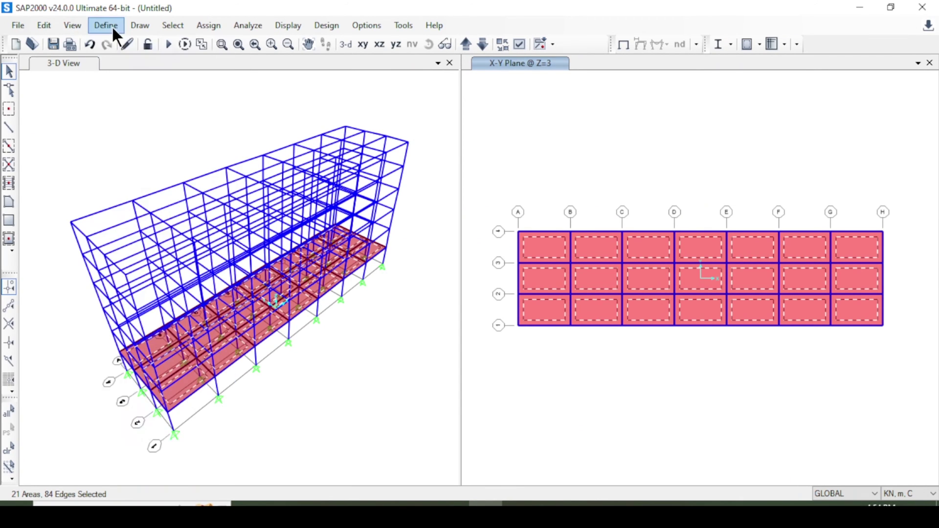
click(113, 25)
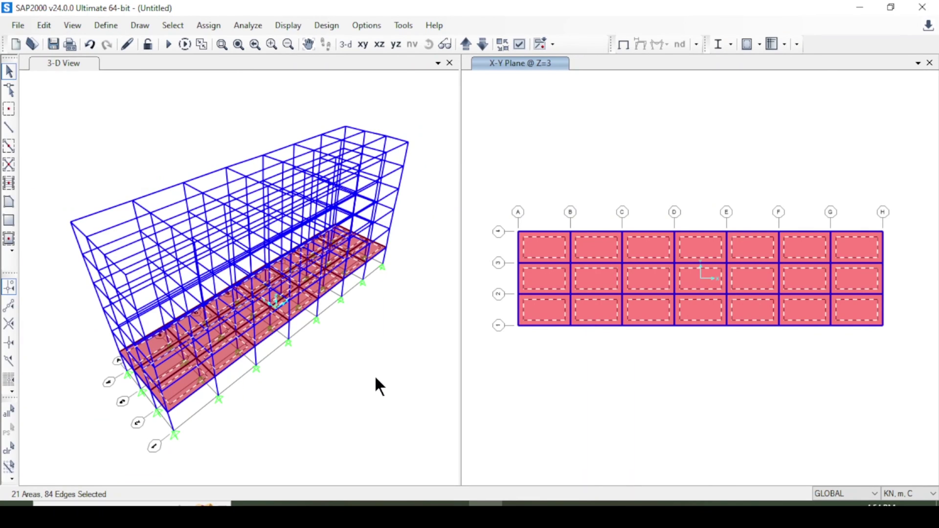
Step: Replicate the selected slabs linearly to the upper floors with dz 3 and 5 copies
key(ctrl+r)
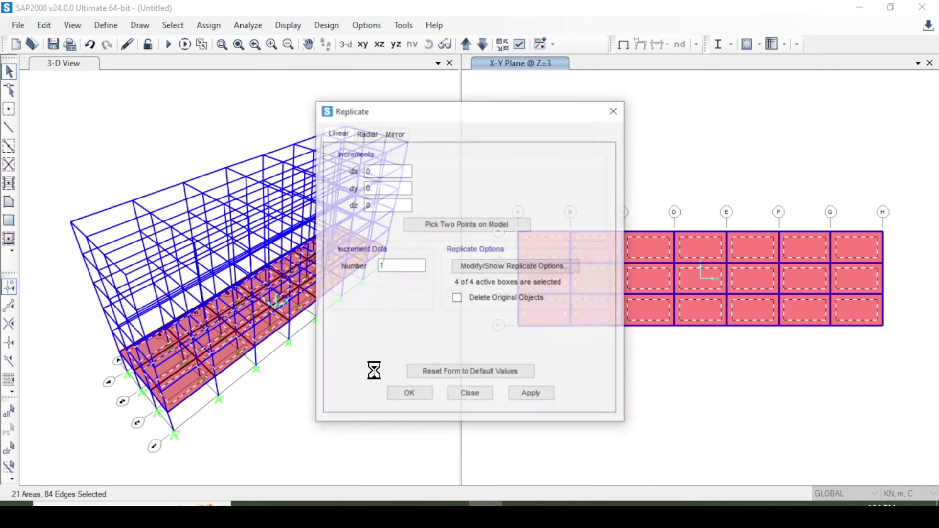
drag(457, 112, 570, 116)
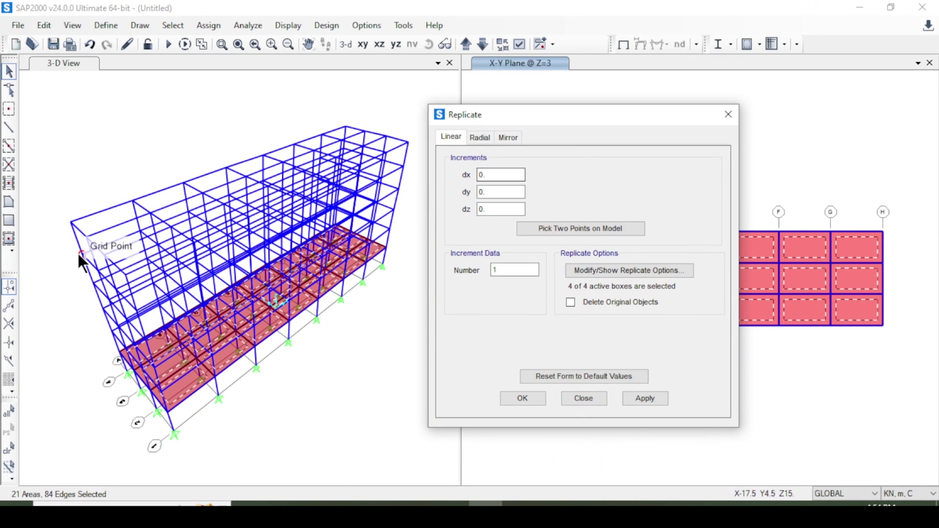
click(472, 209)
text(3)
click(509, 269)
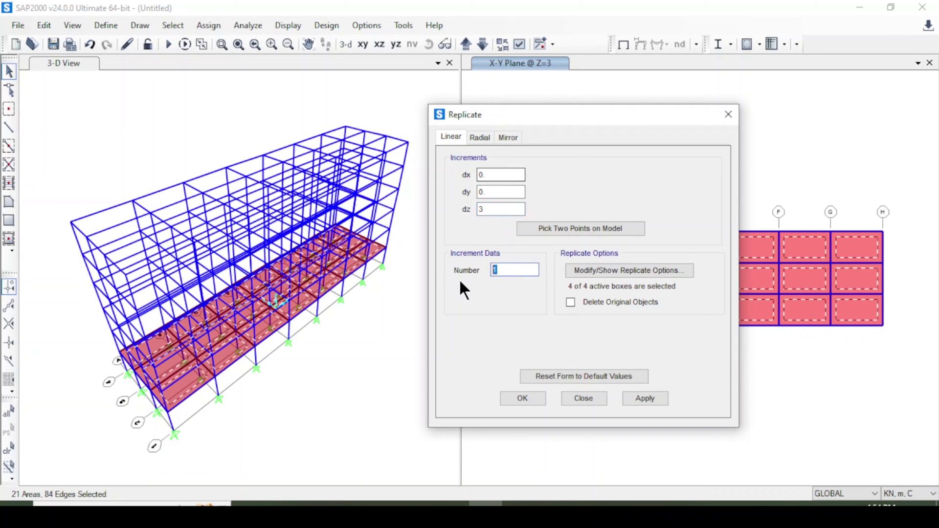
text(5)
click(641, 397)
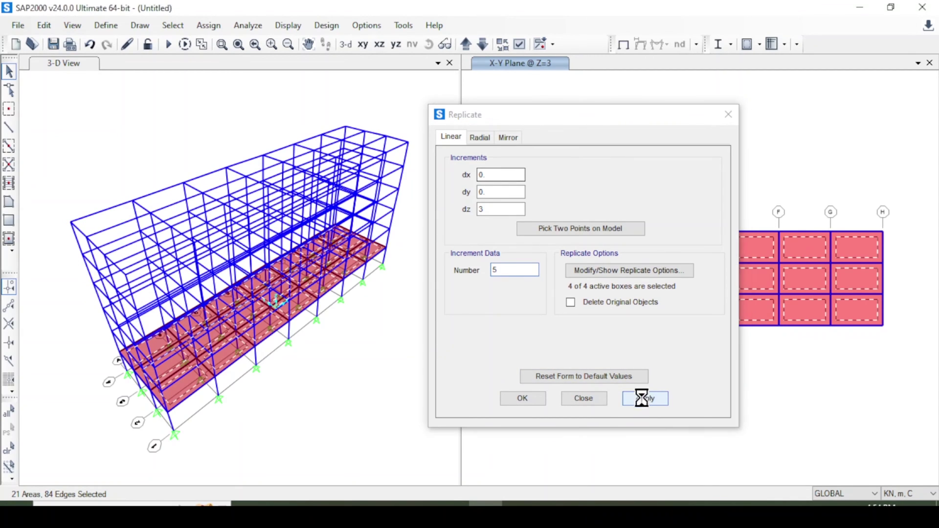
click(521, 398)
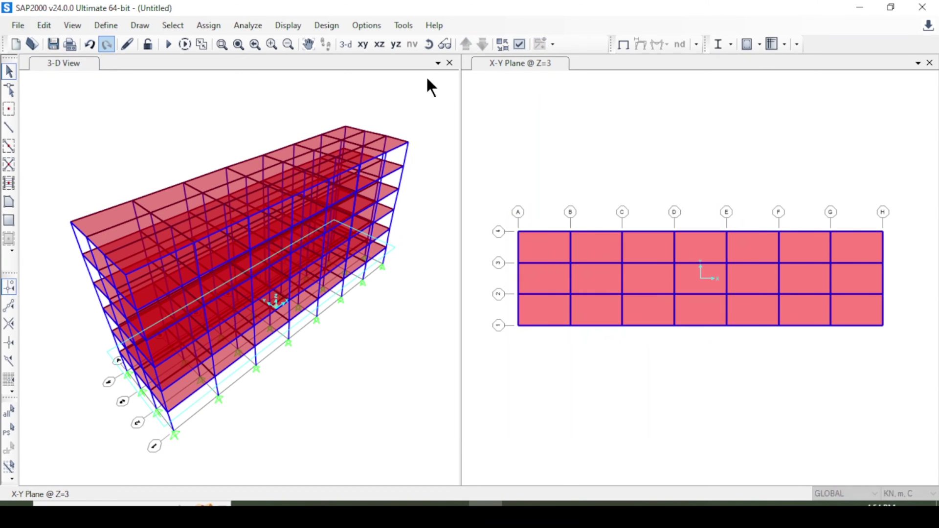
click(354, 58)
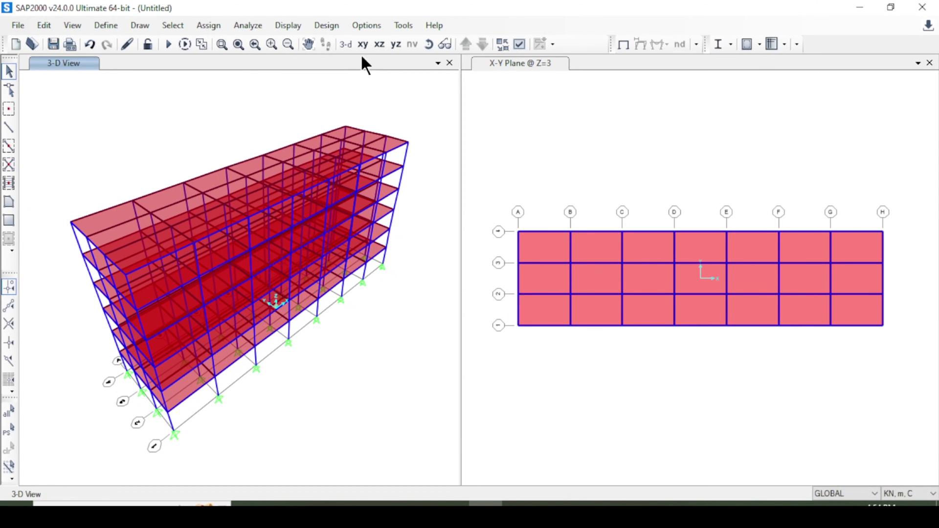
click(429, 45)
drag(294, 435, 348, 408)
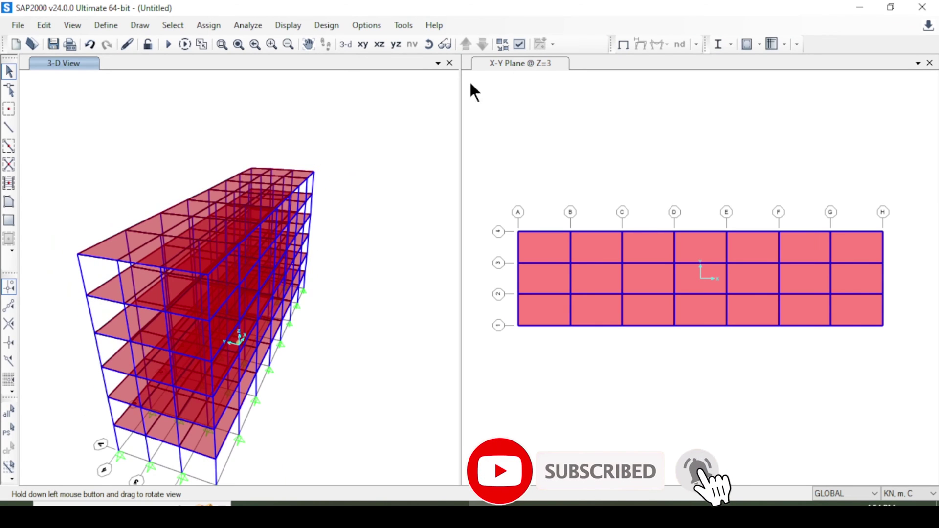
drag(254, 235, 195, 171)
Step: Add a load pattern named Live load with type Live
click(106, 25)
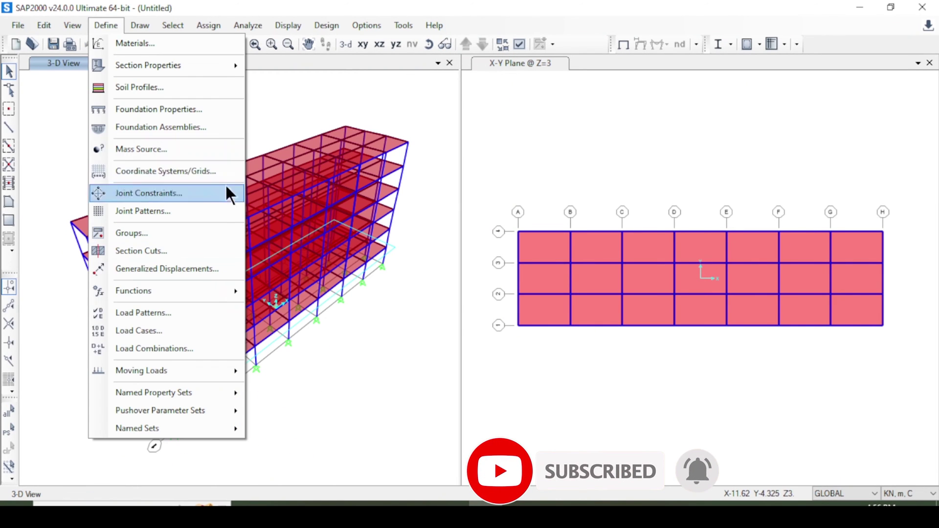
click(184, 313)
double_click(272, 225)
text(Live)
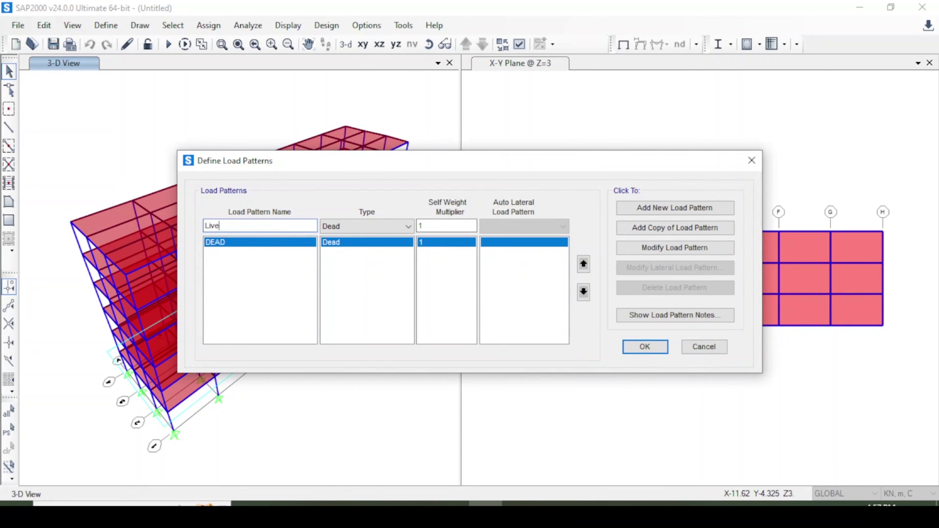
text( loa)
click(397, 223)
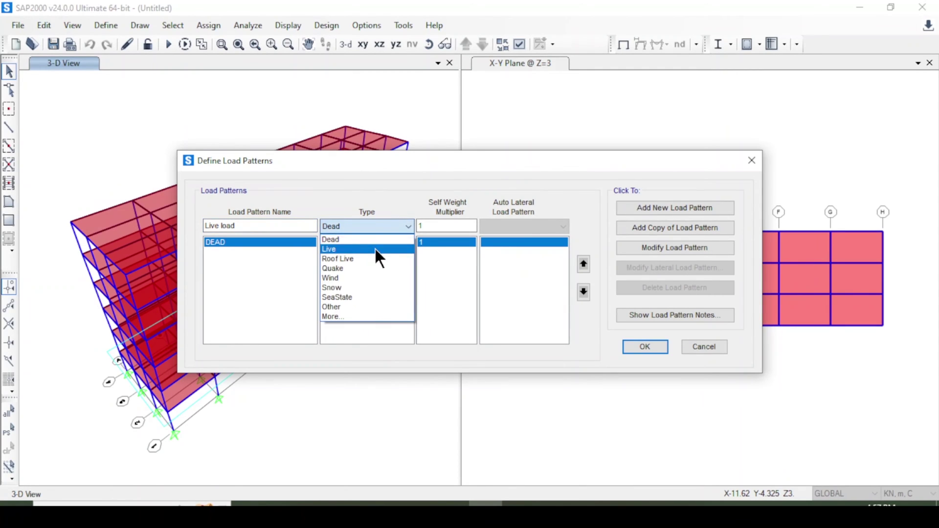
click(375, 248)
click(655, 210)
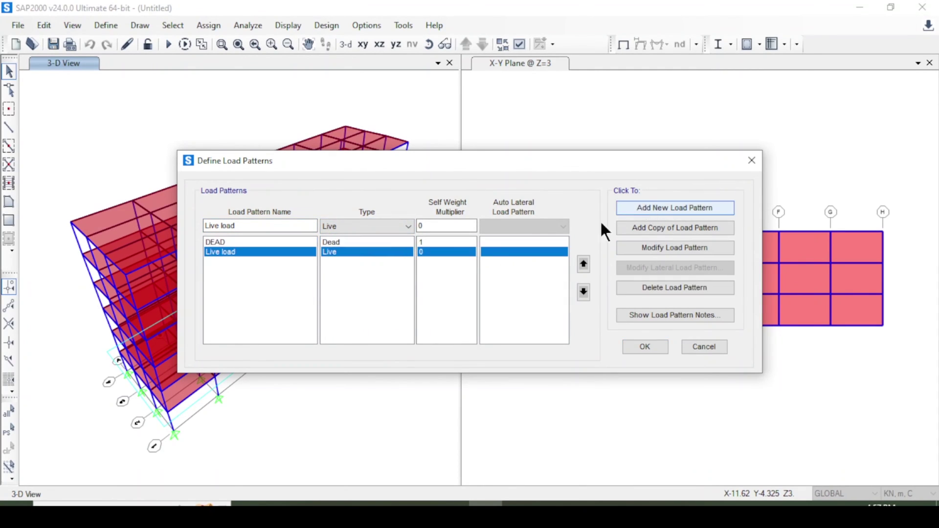
Step: Add a load pattern named Floor Load with type Roof Live and accept the load pattern definitions
click(245, 228)
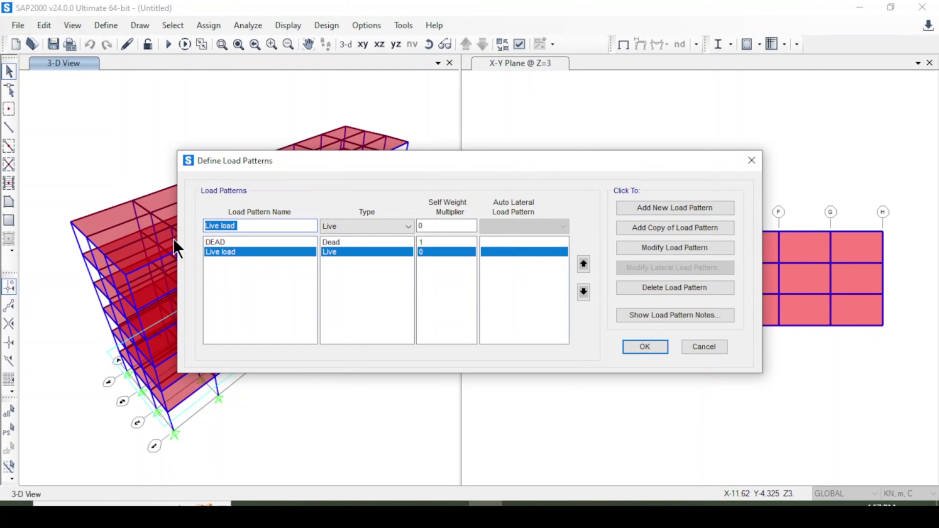
text(Floor Load)
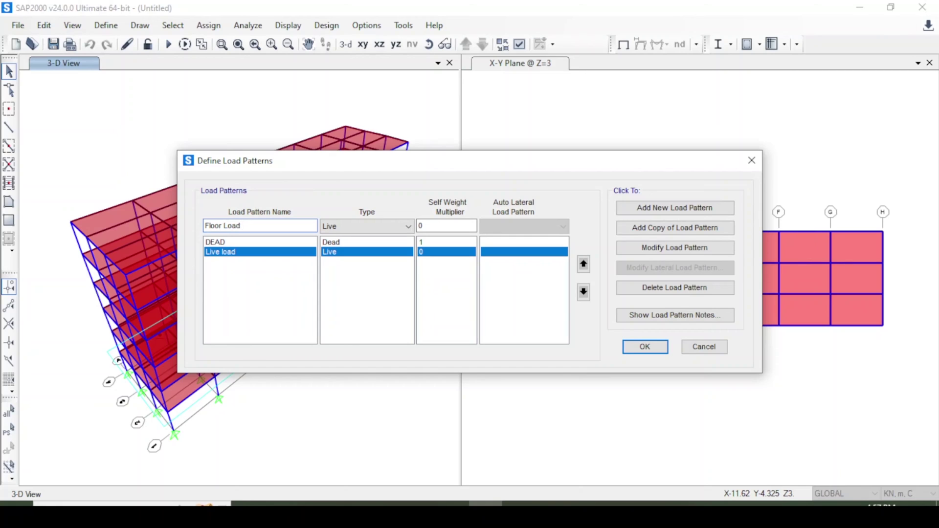
click(379, 223)
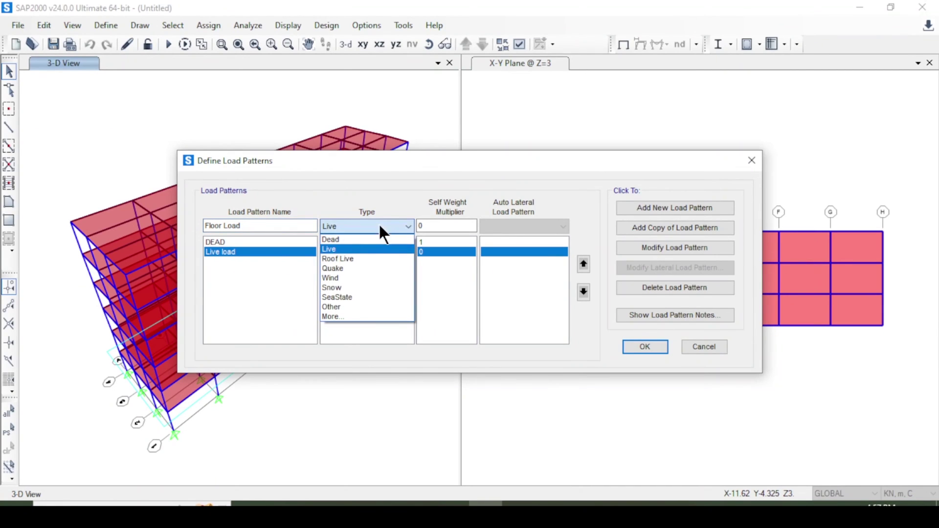
click(380, 259)
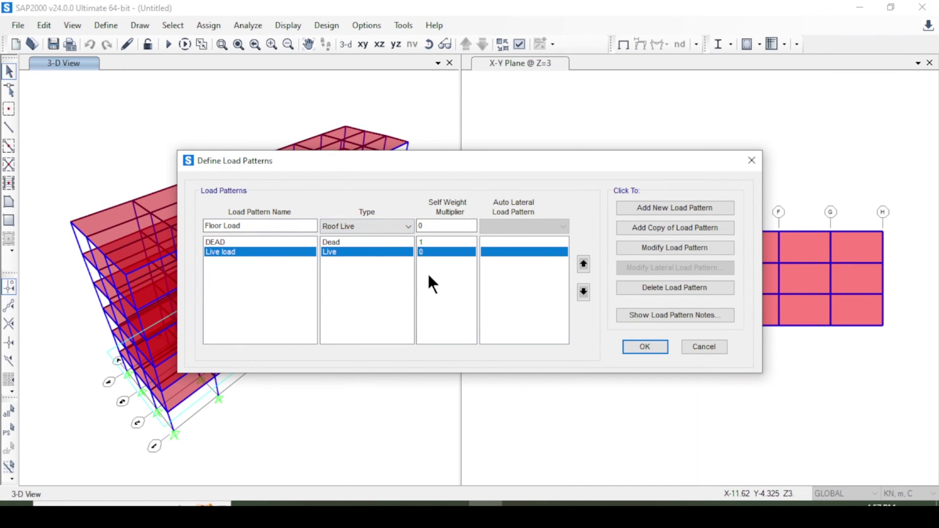
click(650, 206)
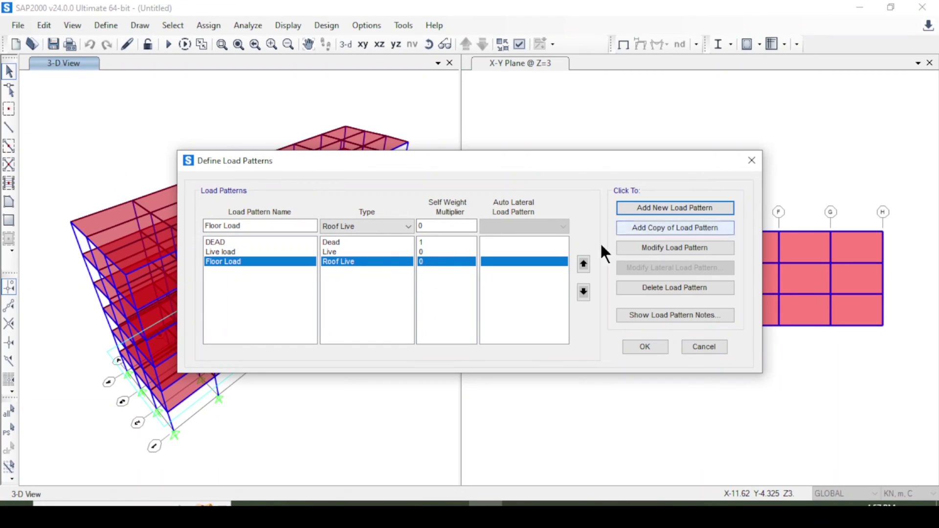
click(219, 242)
click(229, 252)
click(239, 261)
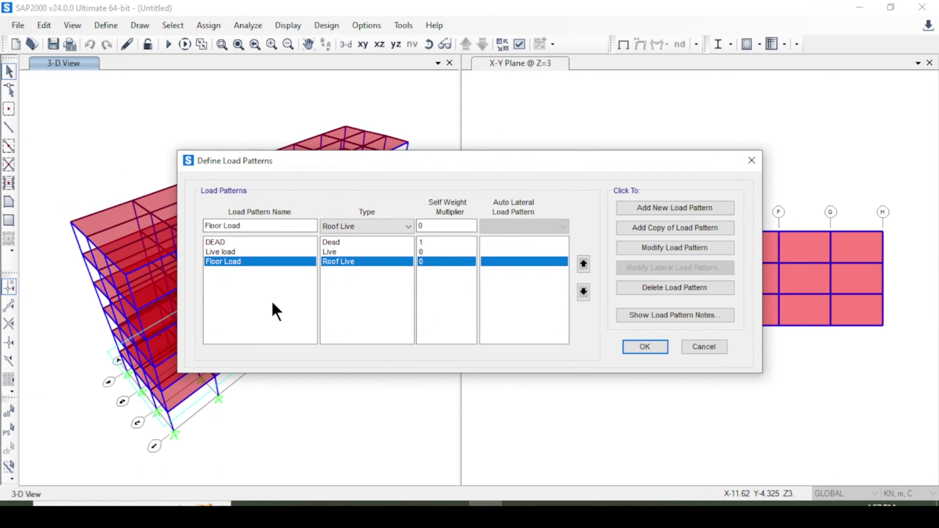
click(648, 344)
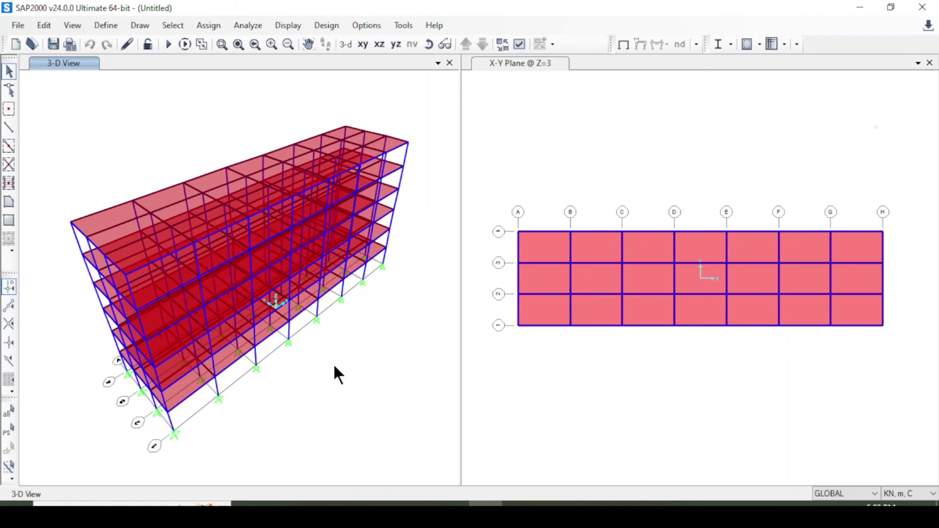
Step: Select the whole model and assign DEAD joint forces of 1 kN and moments of 1 kN-m in global X, Y and Z, replacing existing loads
key(ctrl+a)
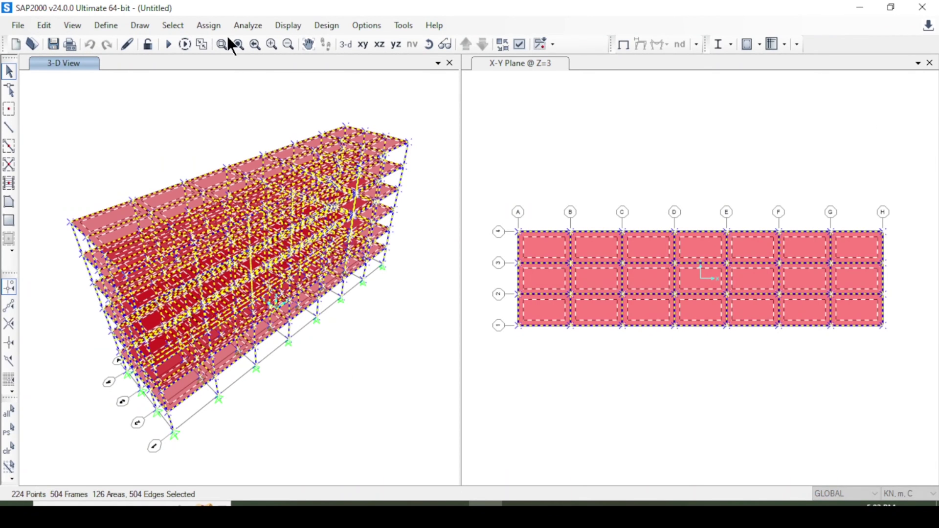
click(210, 27)
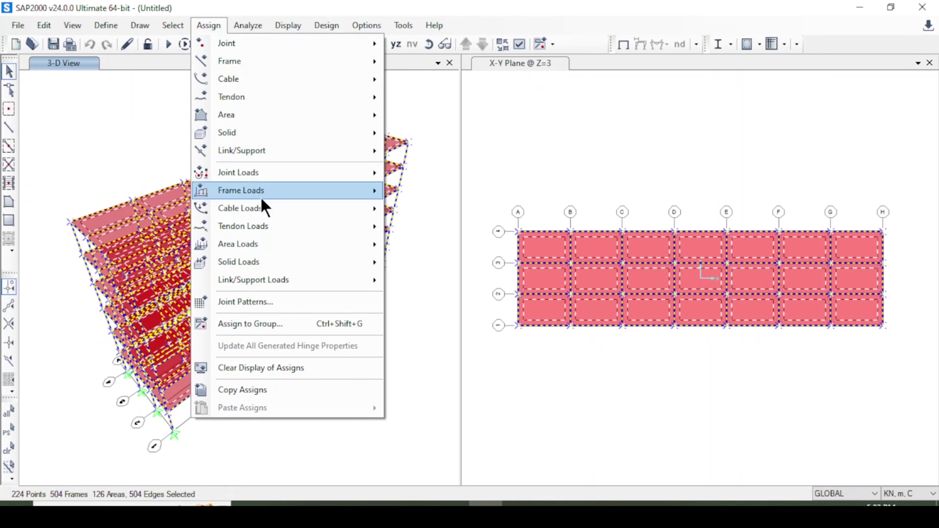
mouse_move(337, 171)
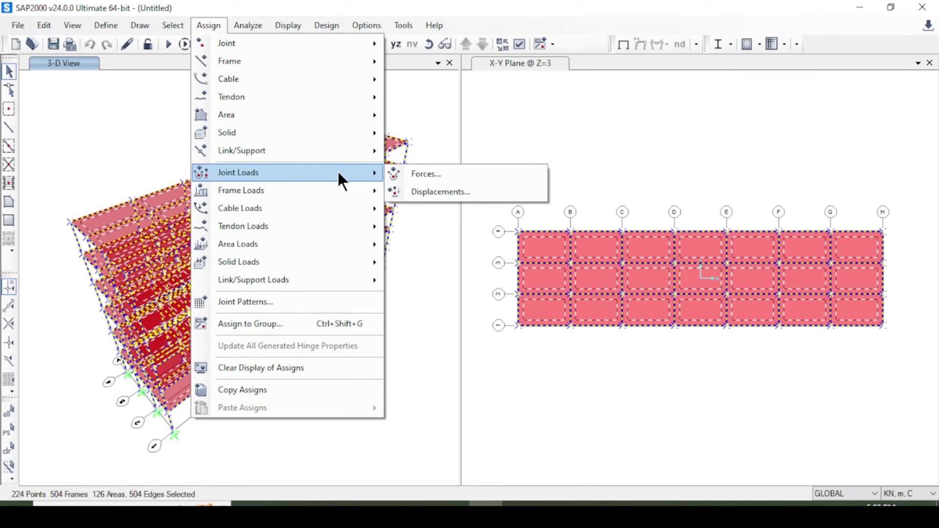
click(464, 176)
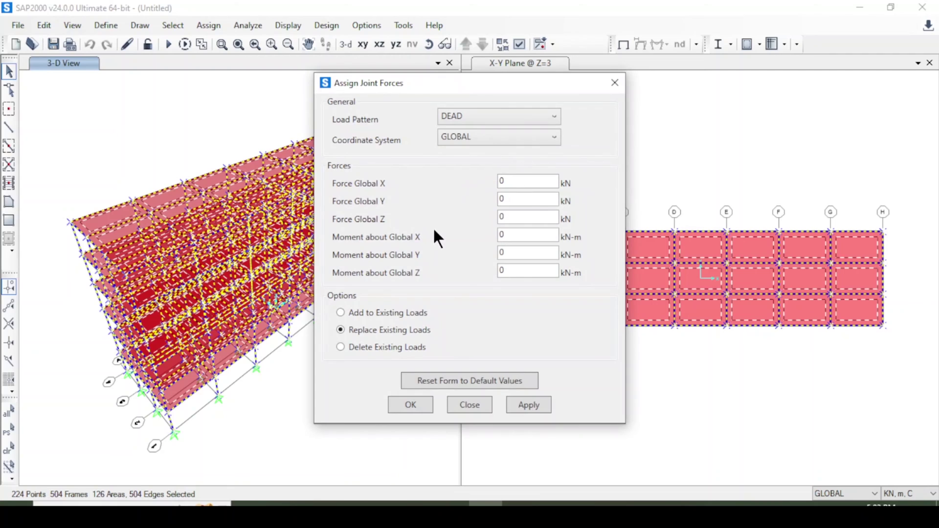
double_click(520, 185)
text(1)
key(Tab)
text(1)
key(Tab)
text(1)
key(Tab)
text(1)
key(Tab)
text(1)
key(Tab)
text(1)
click(538, 402)
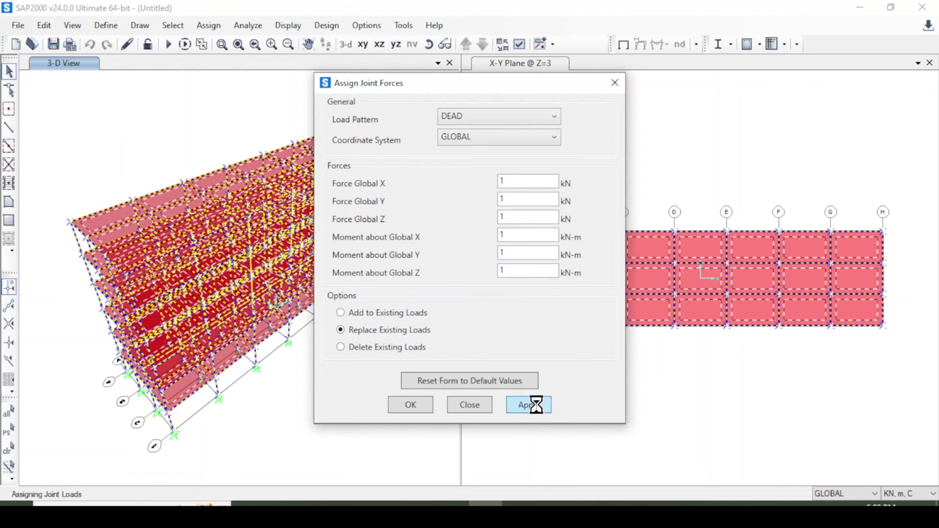
click(410, 405)
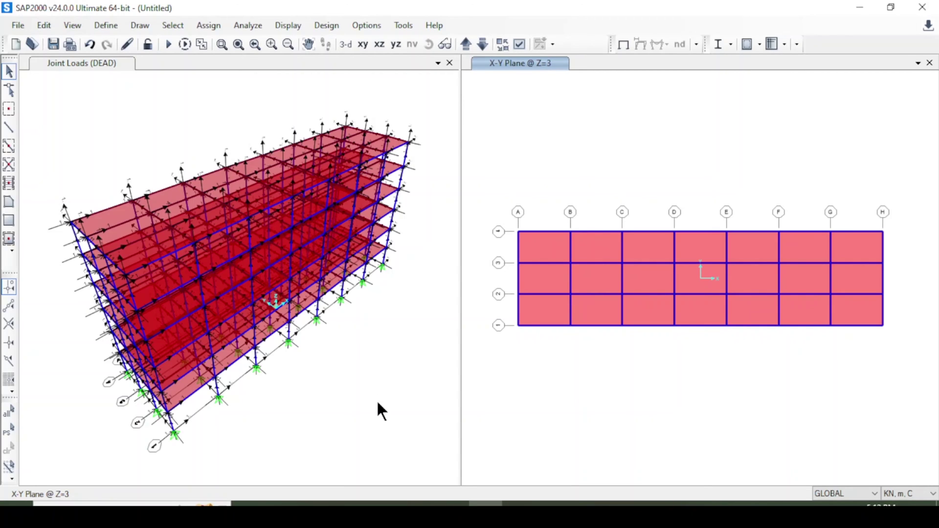
Step: Select all frames that use the Beam 0.3 x 0.4 section
click(174, 25)
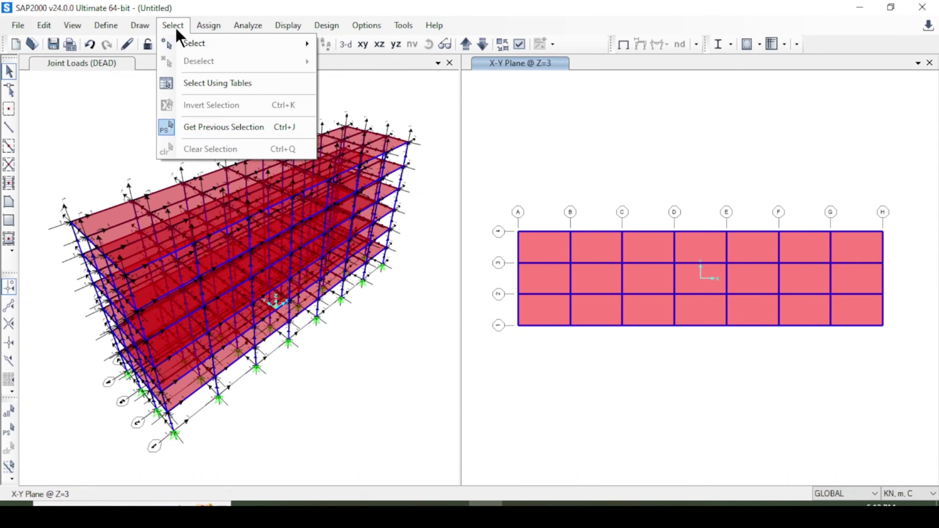
mouse_move(231, 42)
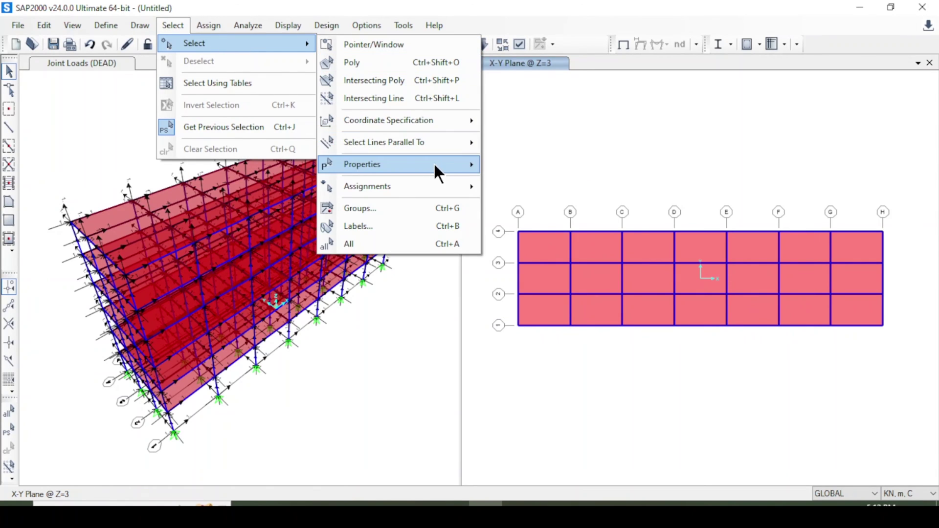
mouse_move(434, 163)
click(588, 185)
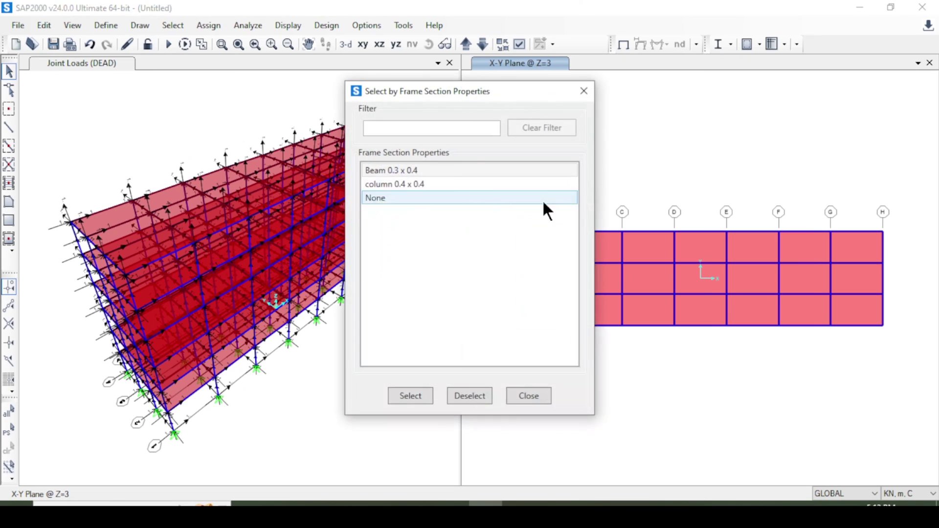
click(412, 169)
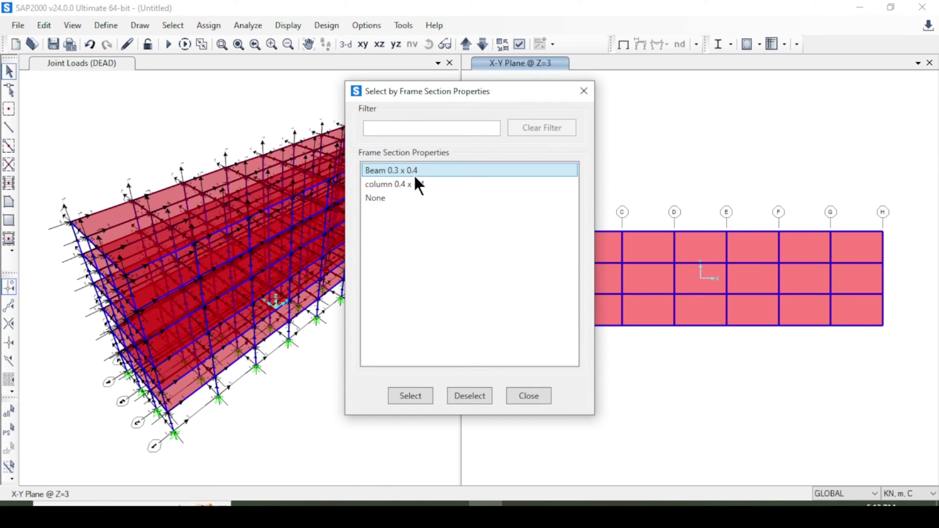
click(400, 393)
click(520, 396)
Step: Open the frame gravity load assignment for the selected beams
click(210, 26)
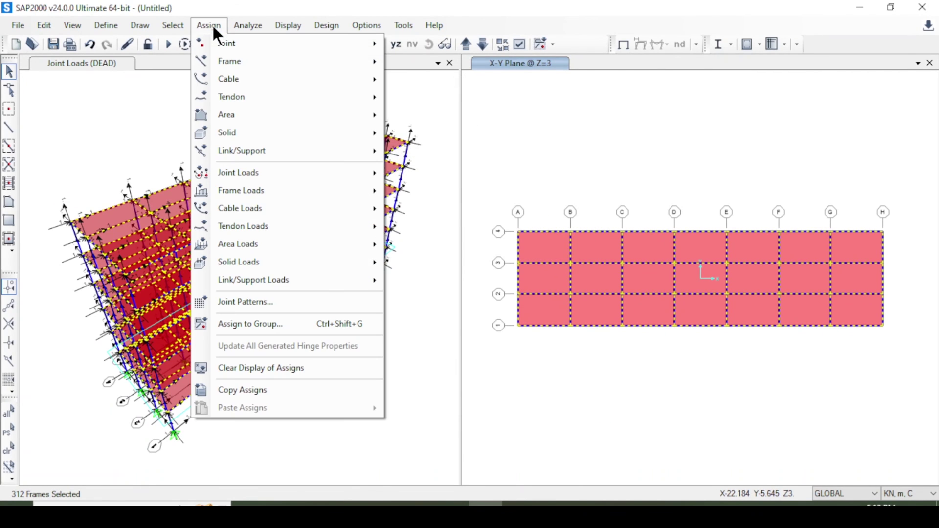
mouse_move(319, 191)
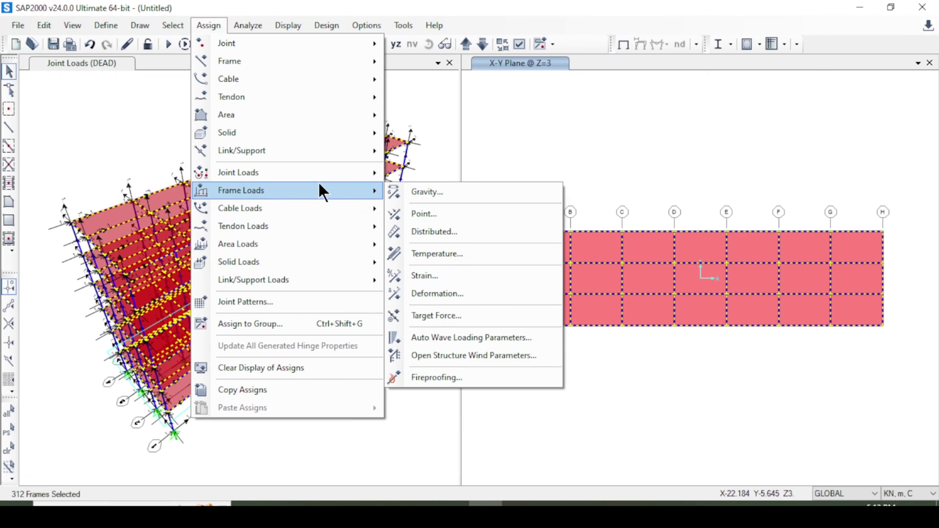
click(430, 195)
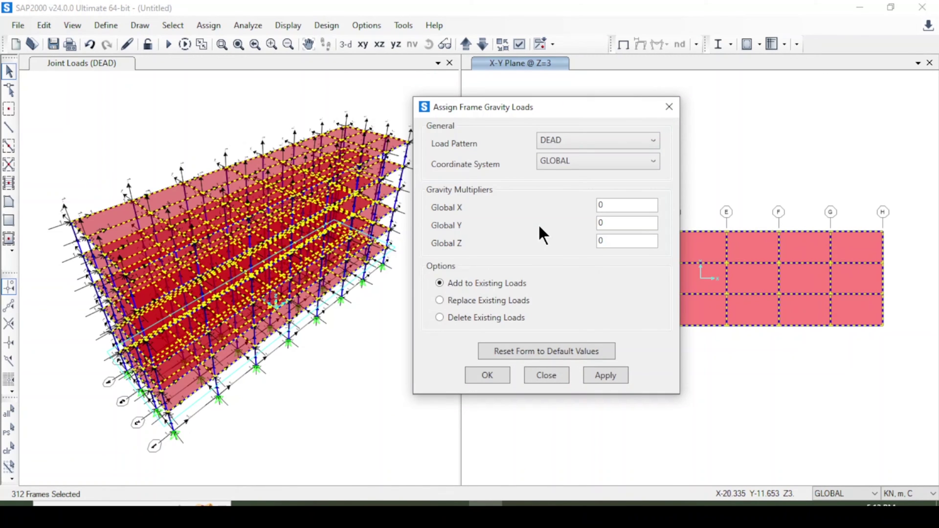
Step: Switch to the Google calculator in the browser and compute 0.3 × 0.4 × 25
click(417, 503)
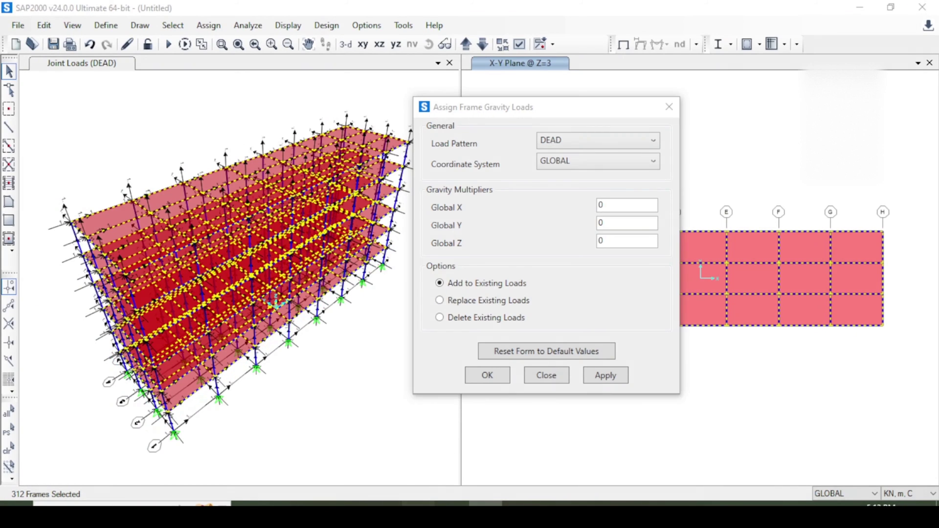
click(413, 406)
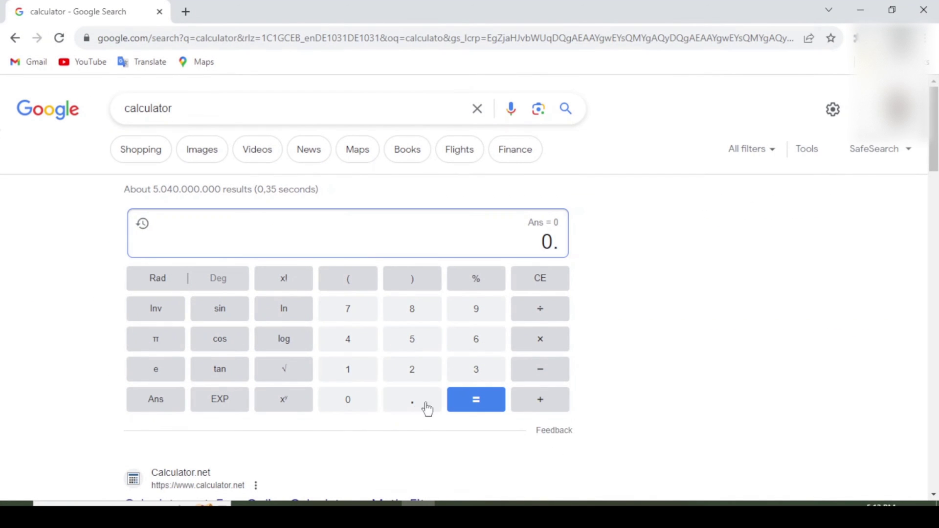
click(476, 372)
click(539, 337)
click(368, 408)
click(413, 403)
click(357, 344)
click(540, 342)
click(414, 372)
click(413, 345)
click(486, 398)
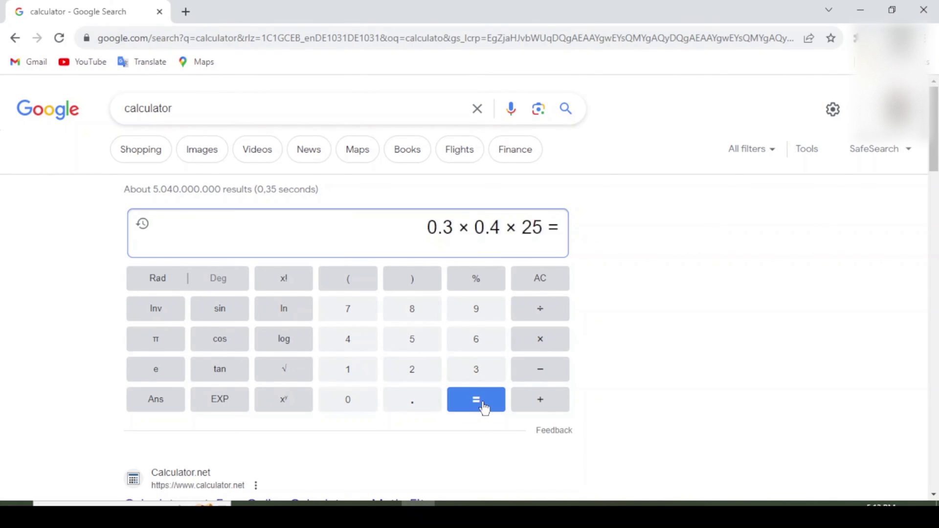
Step: Switch back to SAP2000 and assign the selected beams a DEAD gravity multiplier of 3 in Global Y, adding to existing loads
click(445, 504)
double_click(610, 222)
text(3)
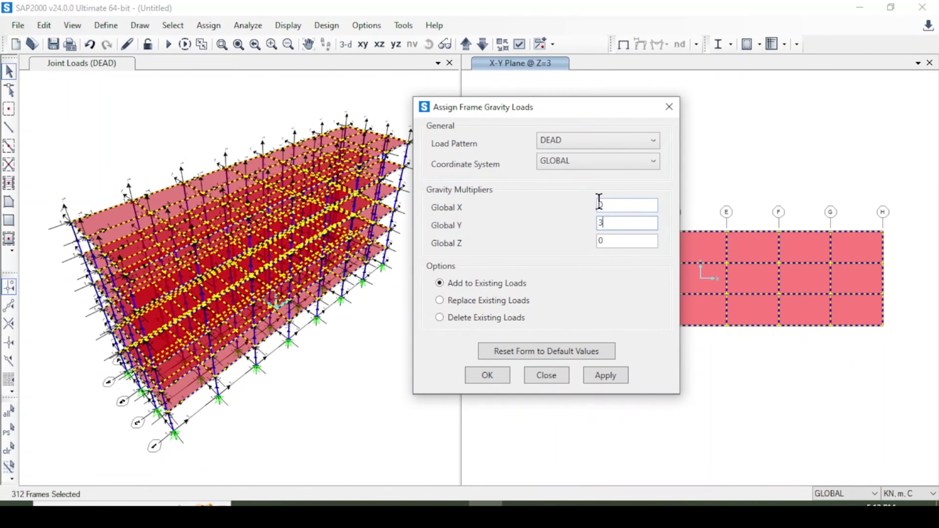
click(619, 374)
click(492, 377)
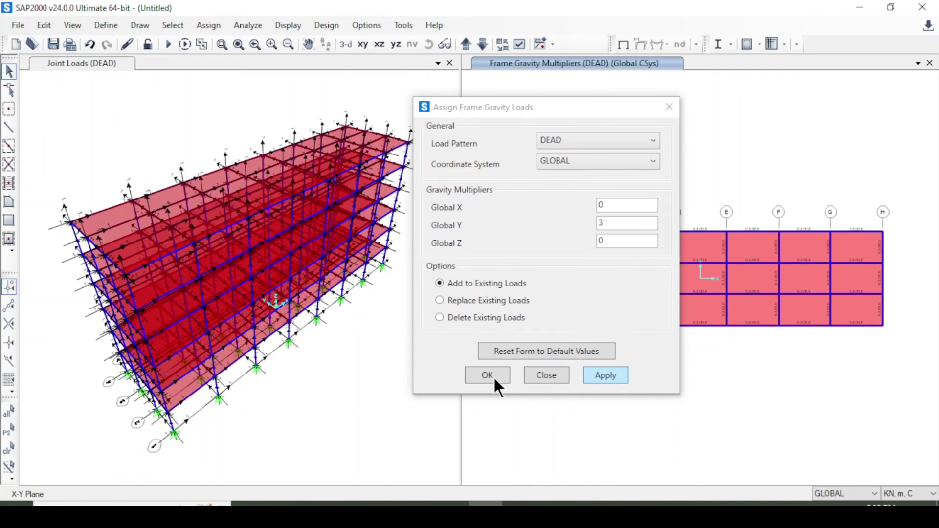
Step: Select all frames that use the column 0.4 x 0.4 section
click(166, 27)
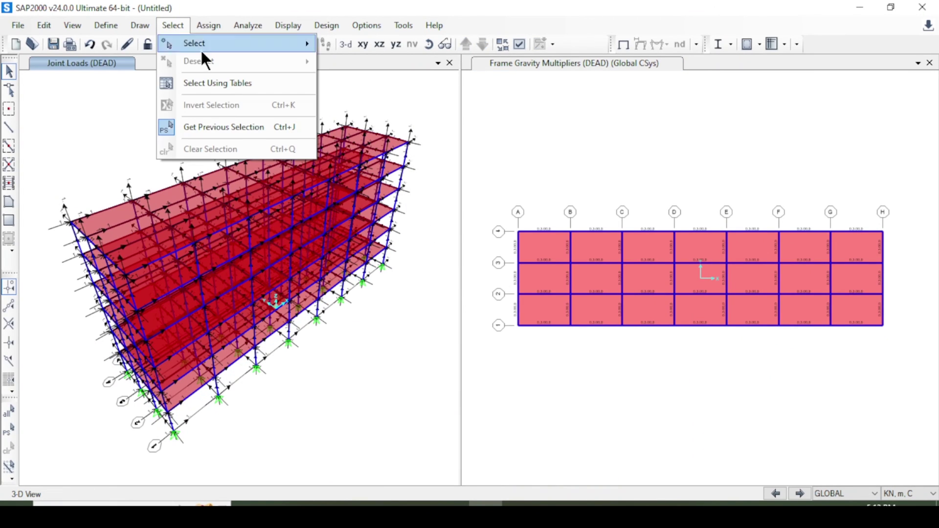
mouse_move(272, 43)
mouse_move(420, 165)
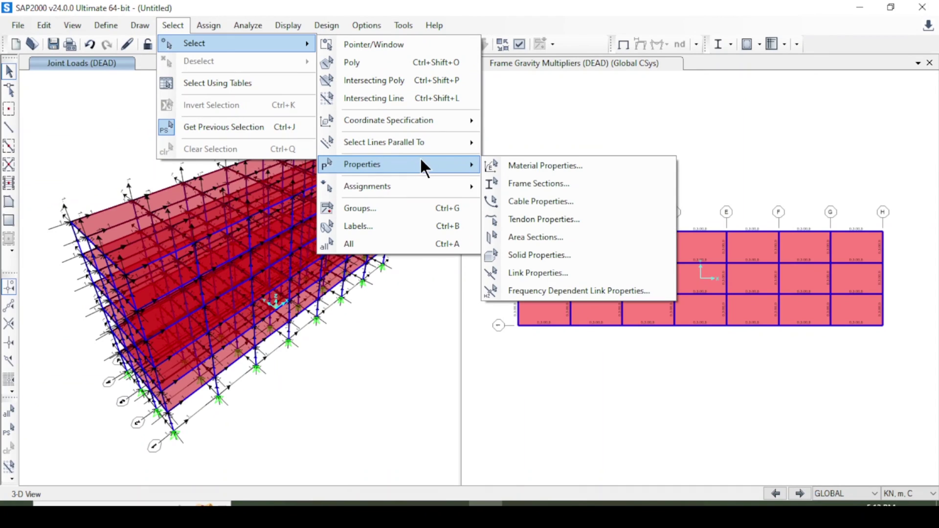
click(578, 182)
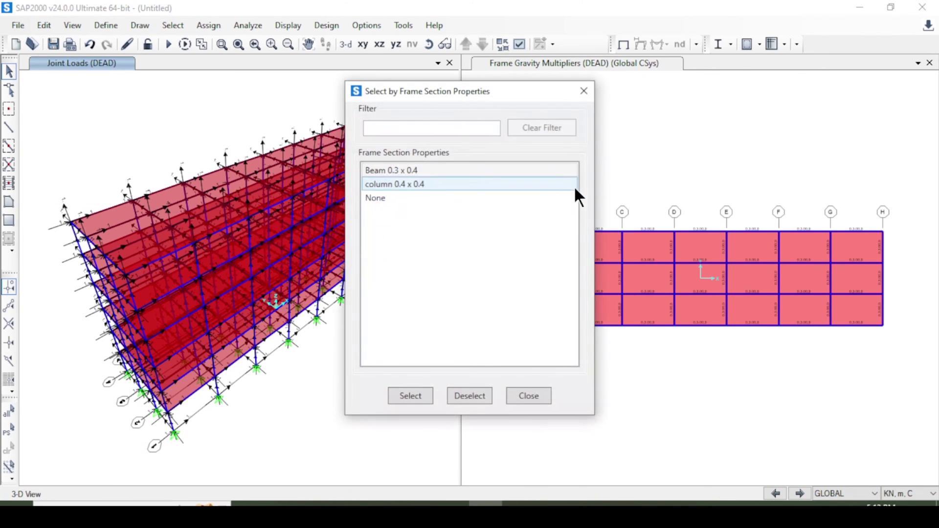
click(409, 185)
click(414, 393)
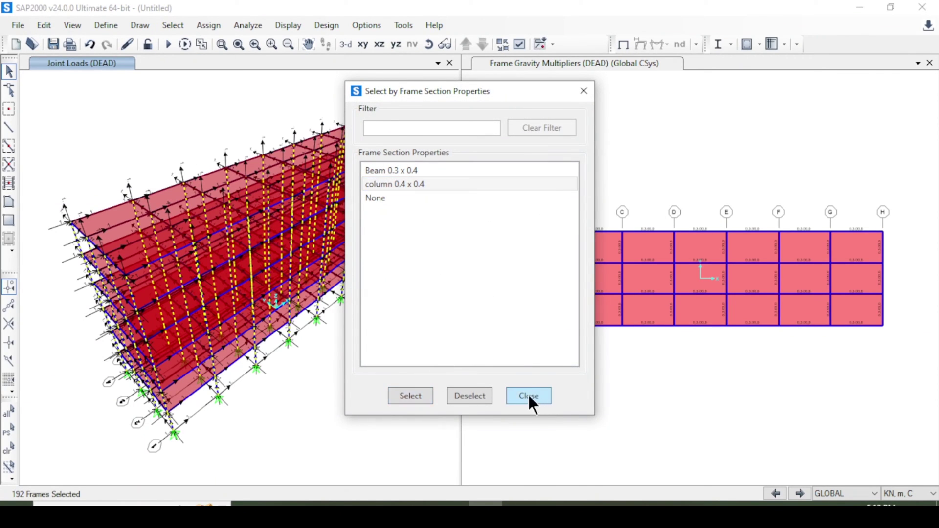
click(528, 394)
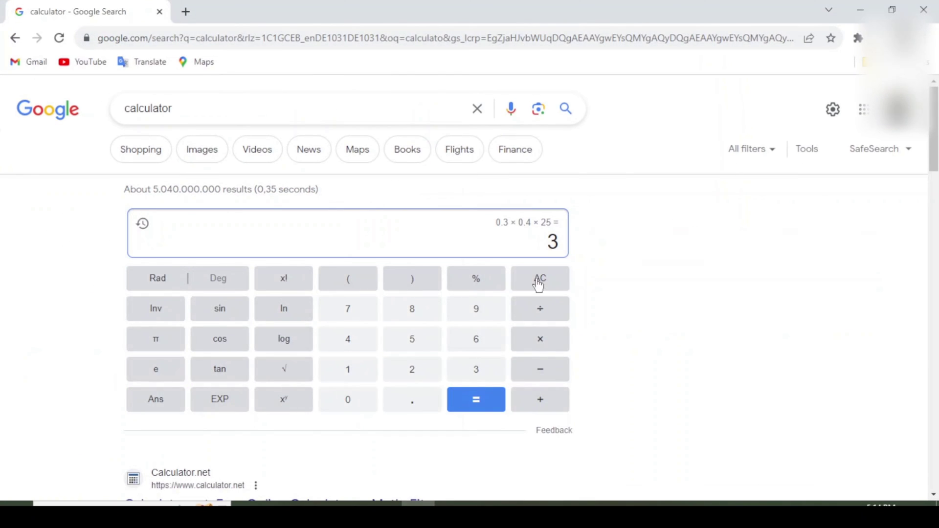
Step: Clear the calculator and compute 0.4 × 0.4 × 25
click(538, 280)
click(413, 406)
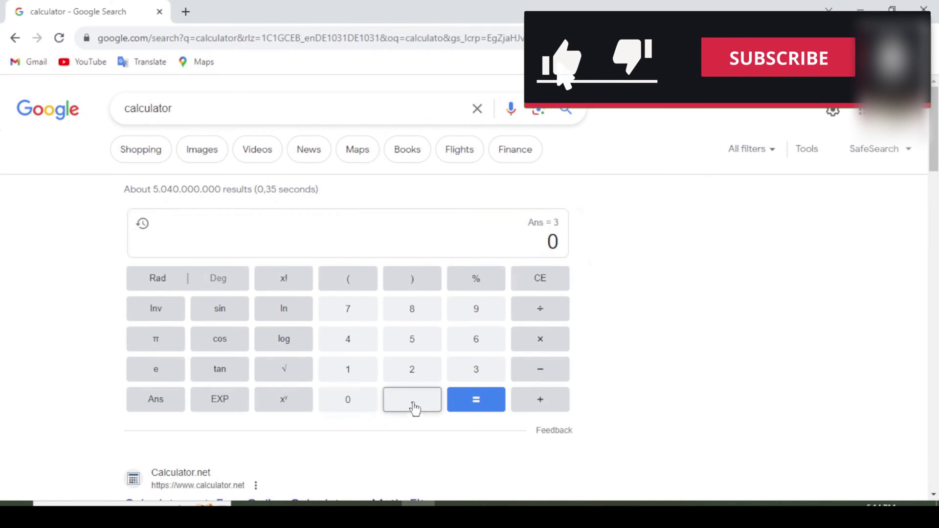
click(352, 336)
click(543, 336)
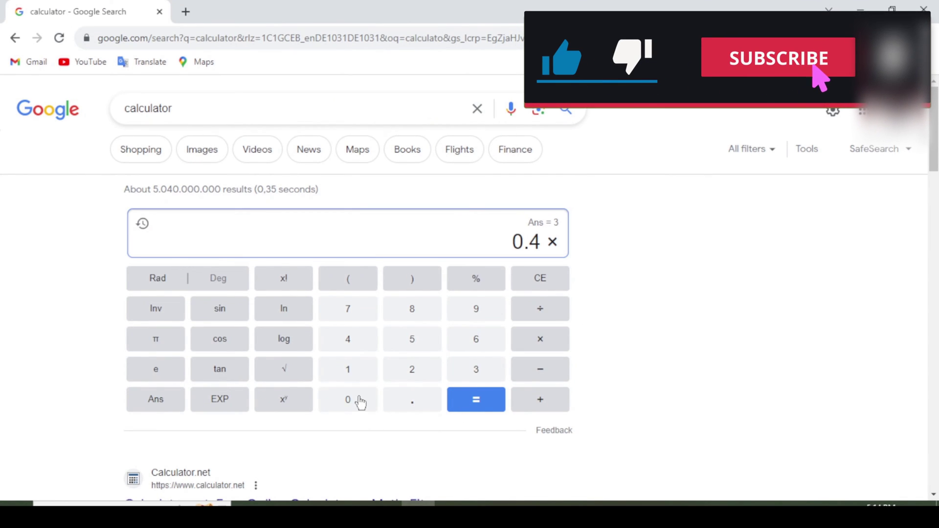
click(354, 401)
click(418, 409)
click(347, 339)
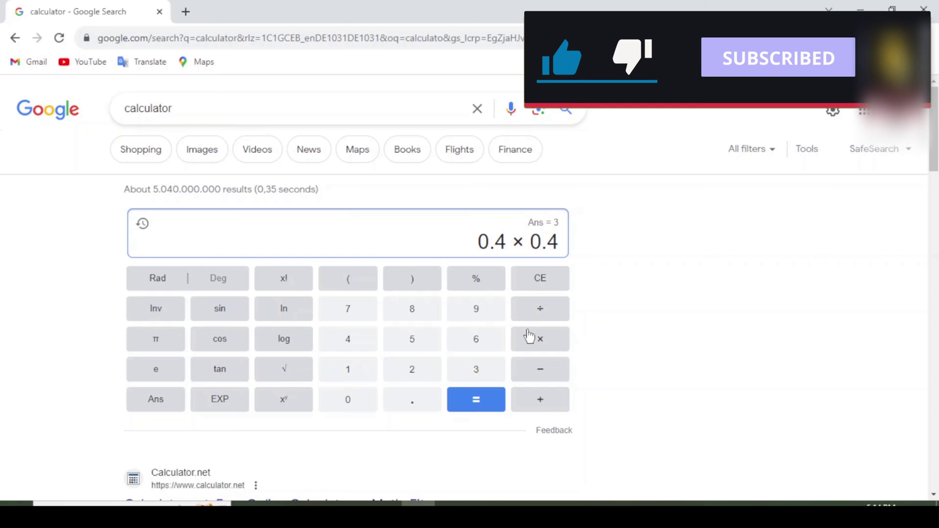
click(529, 337)
click(418, 369)
click(419, 343)
click(477, 413)
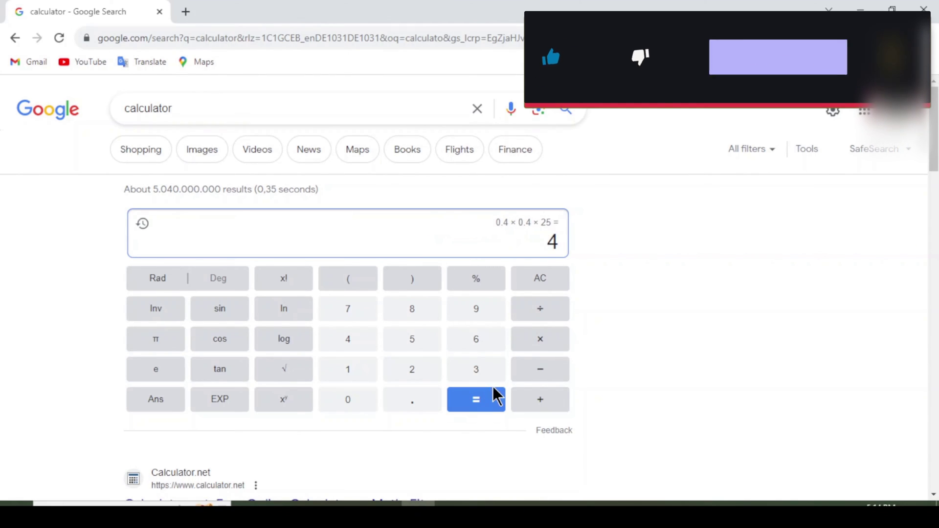
Step: Switch back to SAP2000 and select all frames by the column 0.4 x 0.4 section property
click(418, 503)
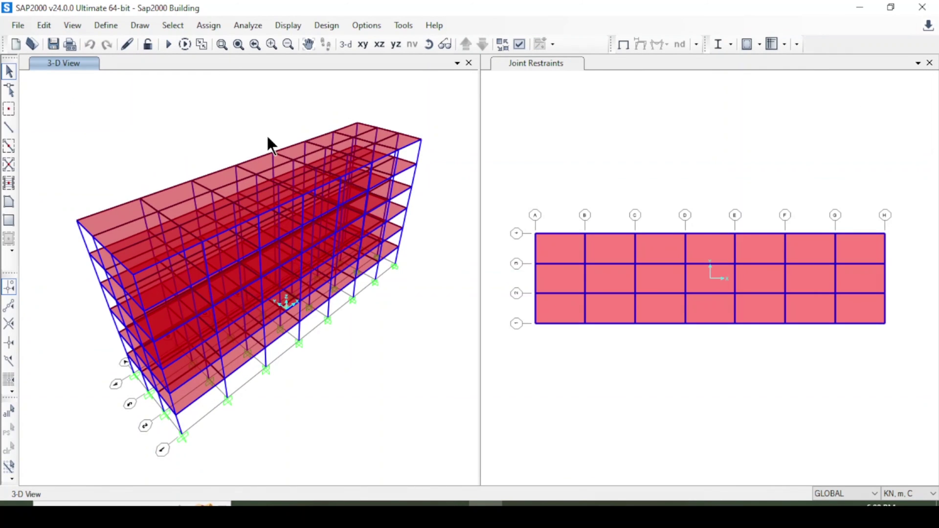
click(172, 26)
mouse_move(255, 41)
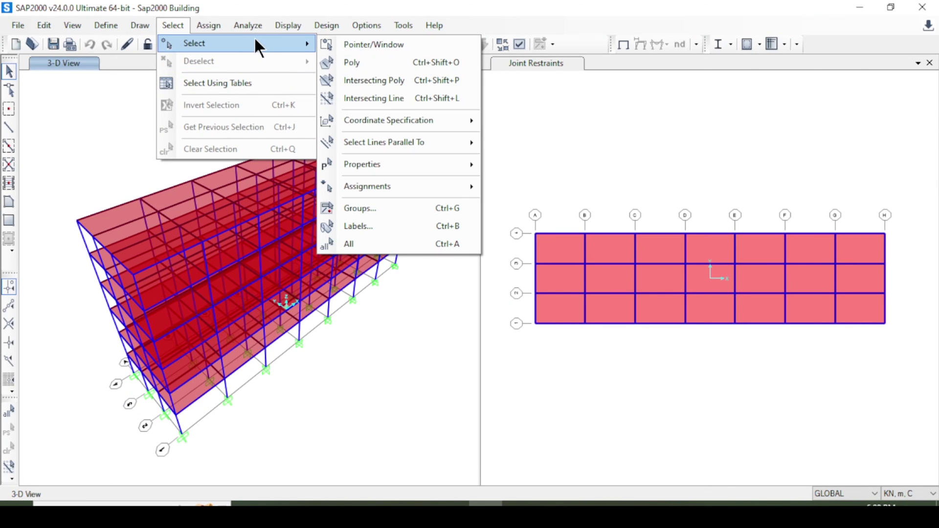
mouse_move(423, 164)
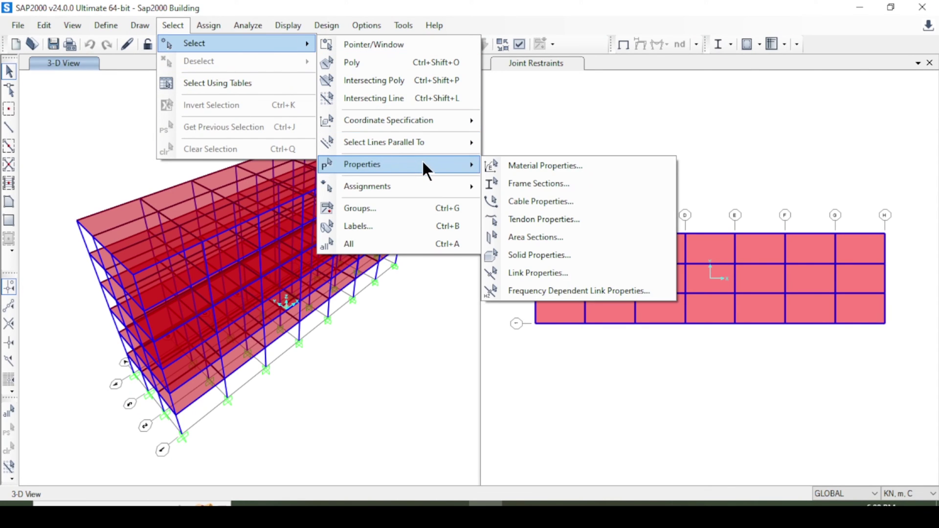
click(570, 183)
click(419, 189)
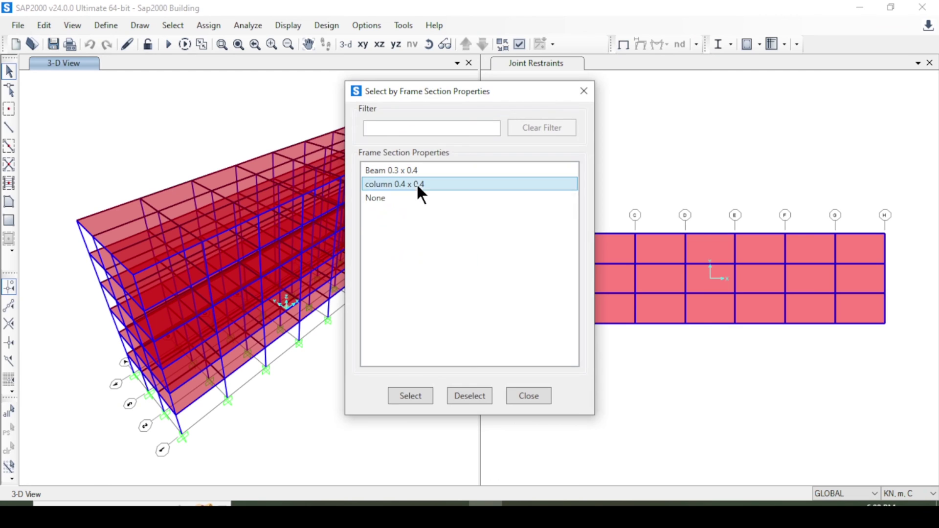
click(409, 396)
click(530, 396)
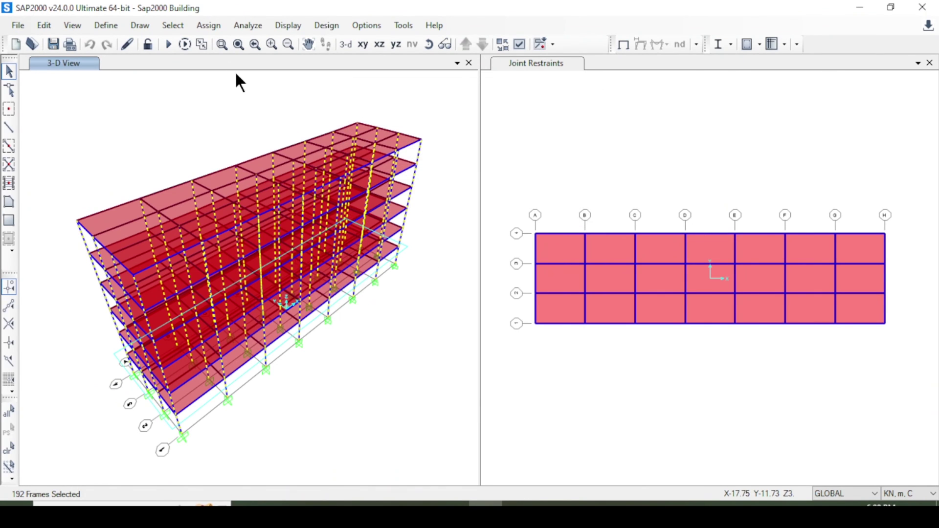
Step: Assign the selected columns a DEAD uniform distributed load of 4 kN/m in the Gravity direction, replacing existing loads
click(209, 27)
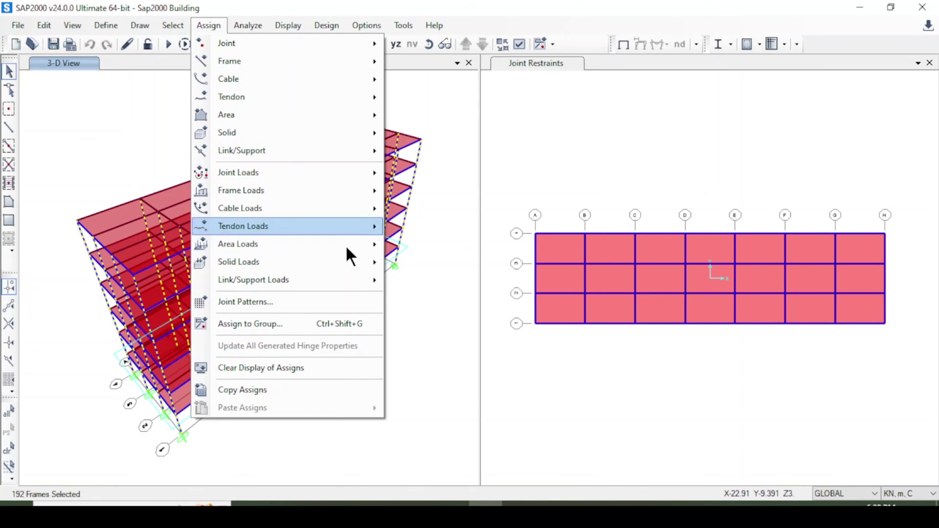
mouse_move(347, 187)
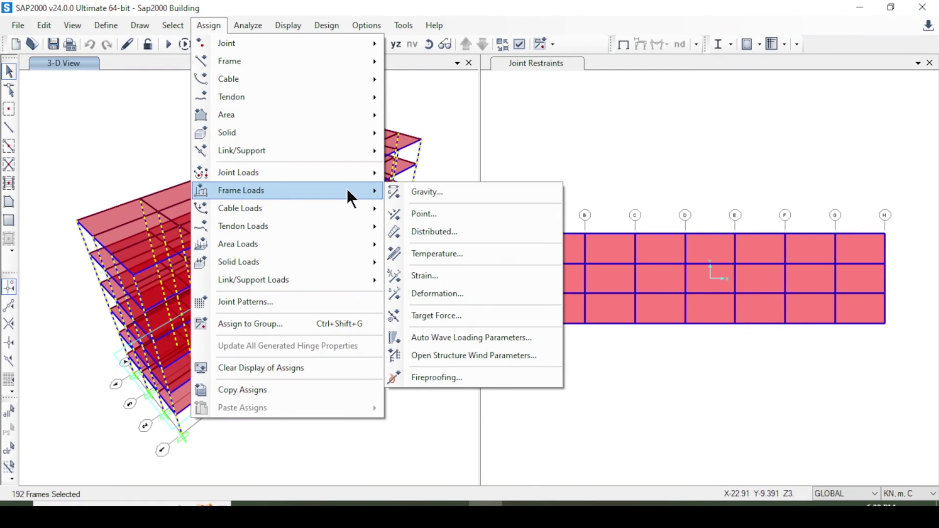
click(471, 233)
double_click(737, 206)
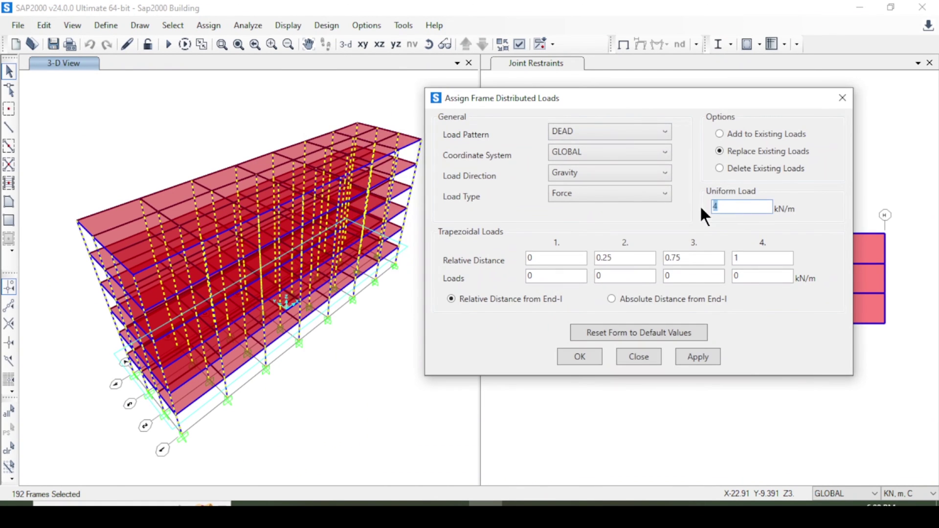
click(702, 352)
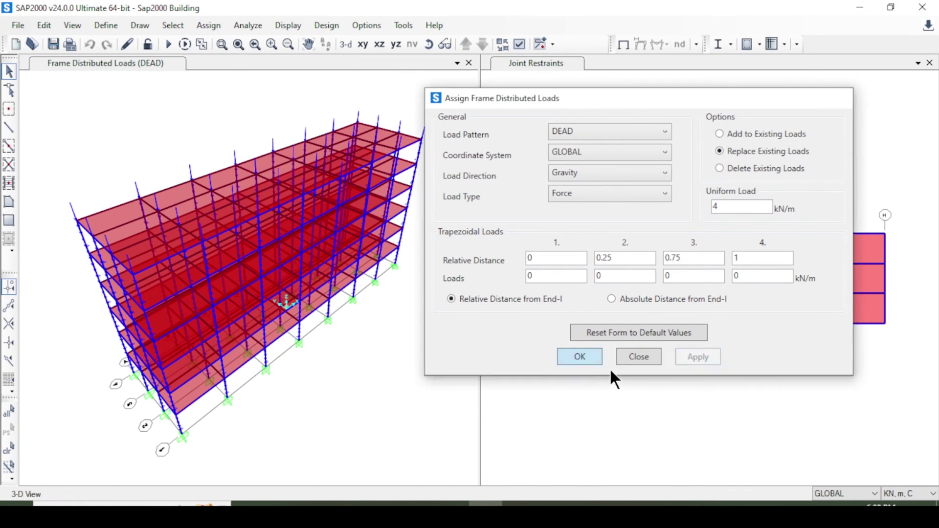
click(598, 359)
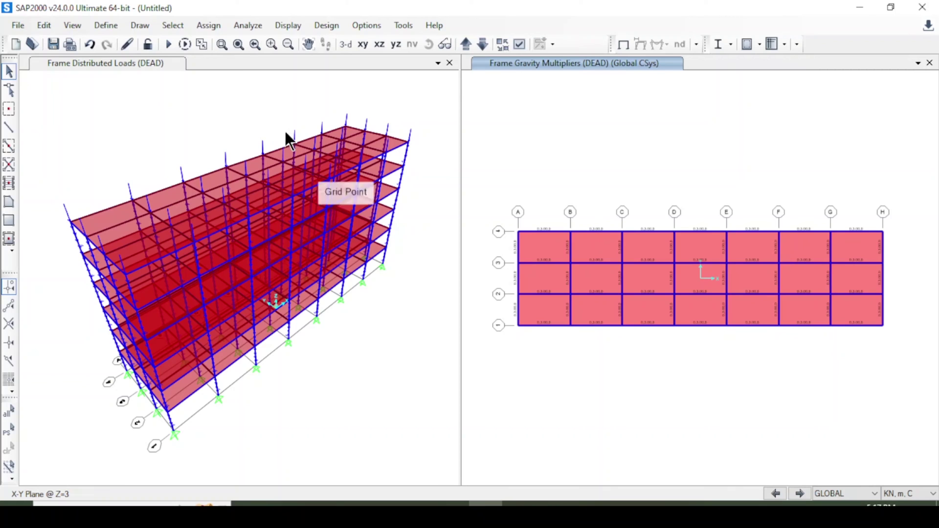
Step: Select all areas that use the Slab125 section
click(174, 25)
mouse_move(235, 43)
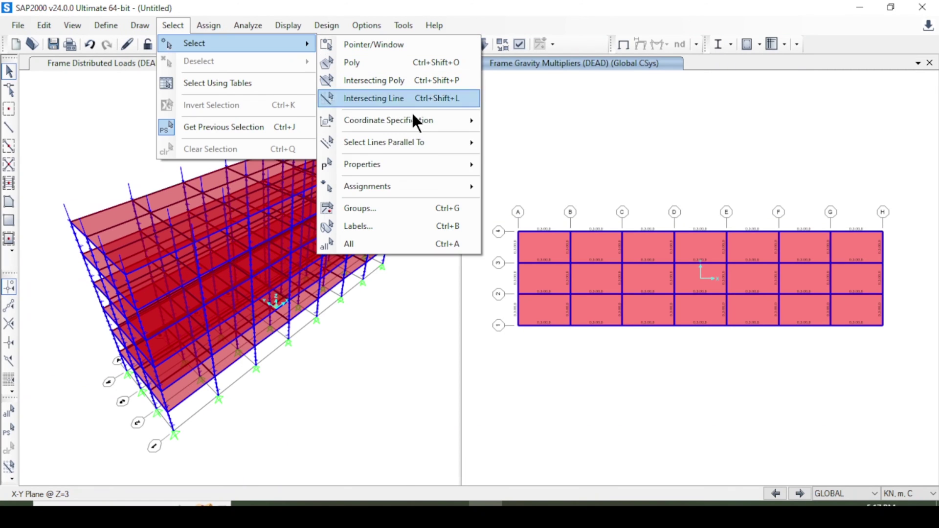
mouse_move(421, 178)
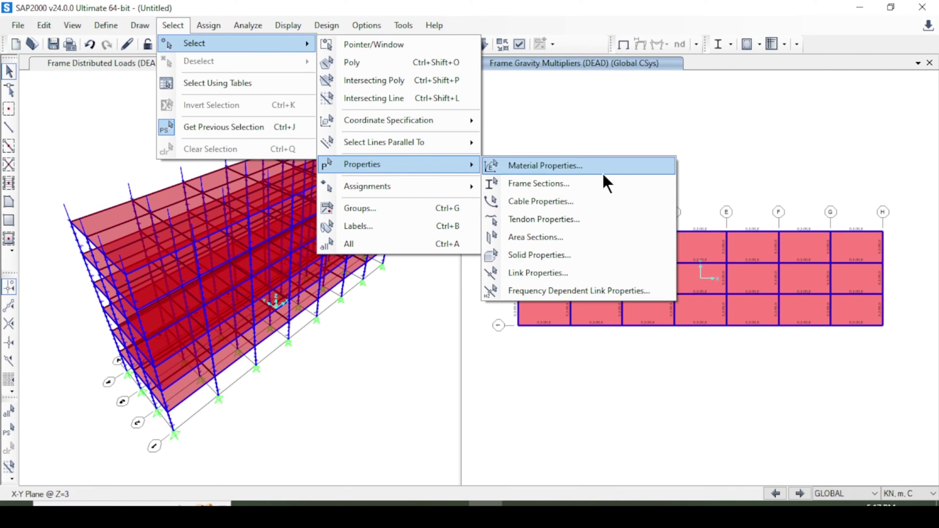
click(575, 239)
click(399, 188)
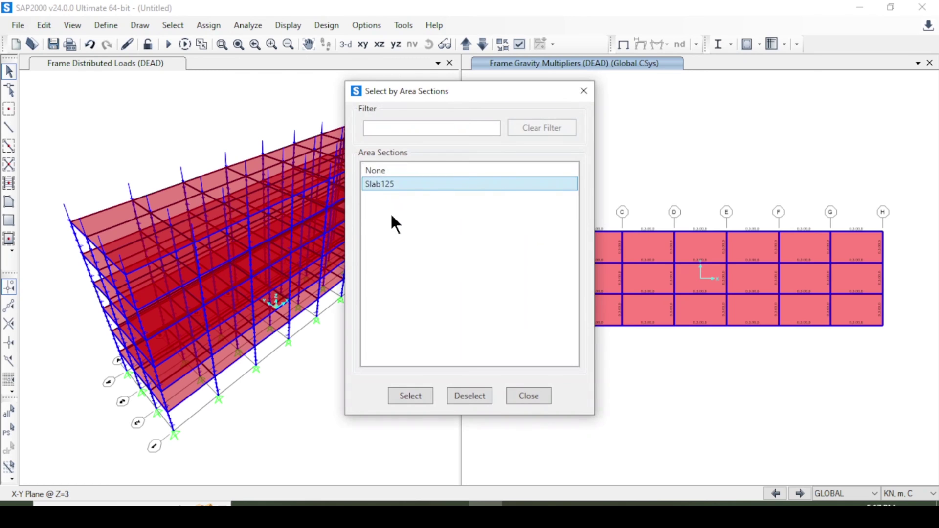
click(406, 395)
click(528, 395)
Step: Open the uniform area load assignment for the selected slabs and move its dialog aside
click(211, 26)
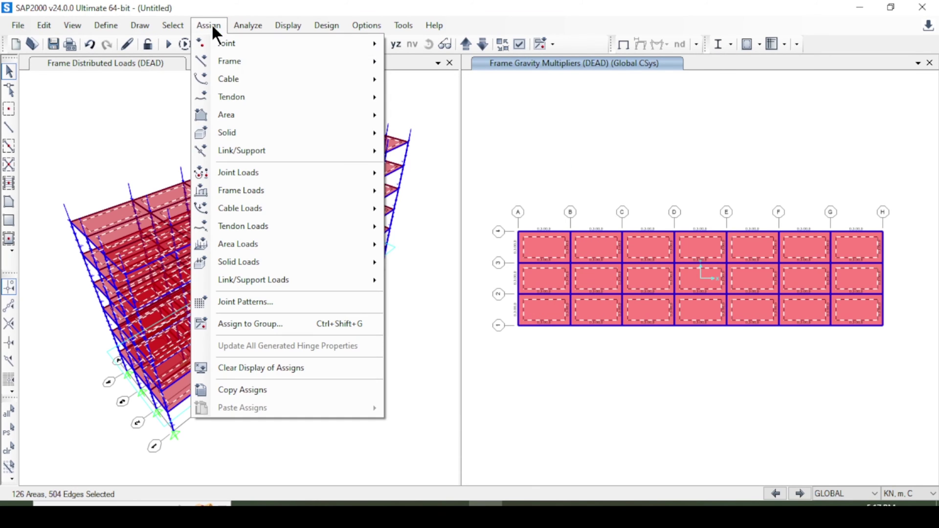
mouse_move(366, 176)
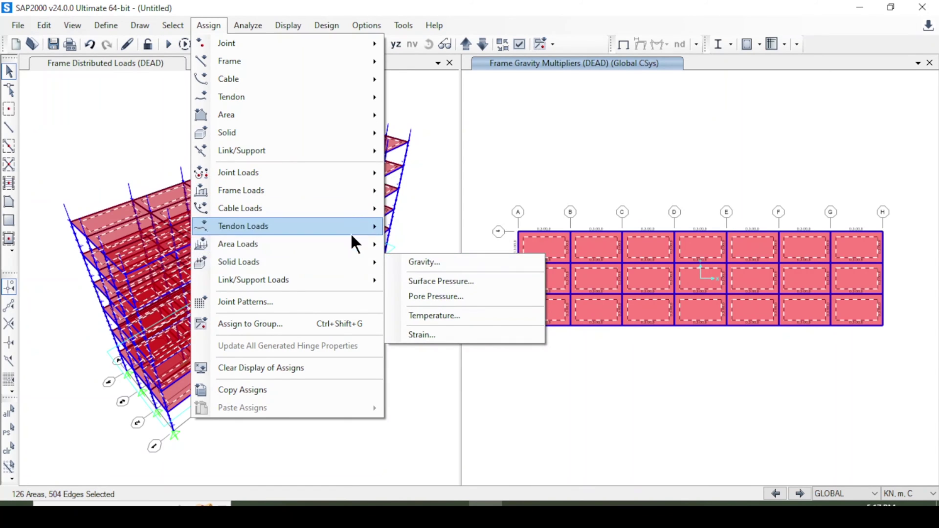
click(483, 260)
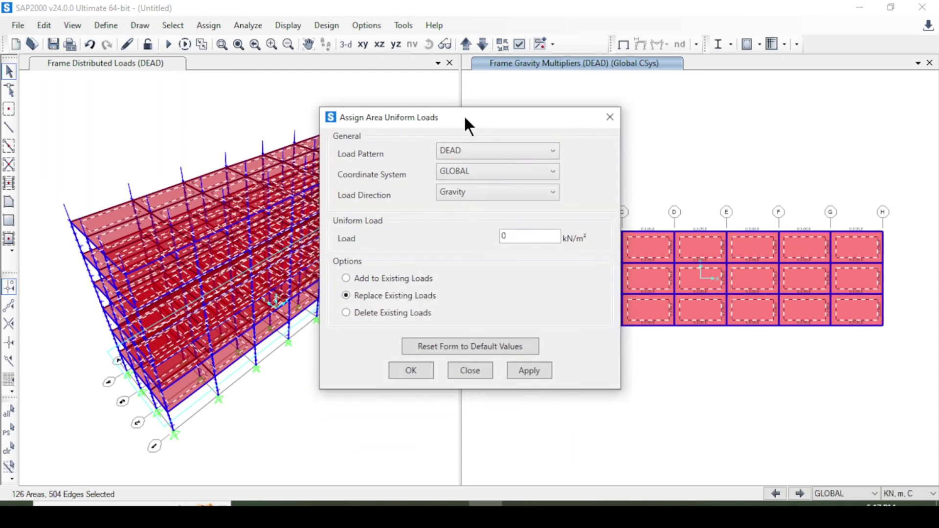
drag(464, 117, 348, 106)
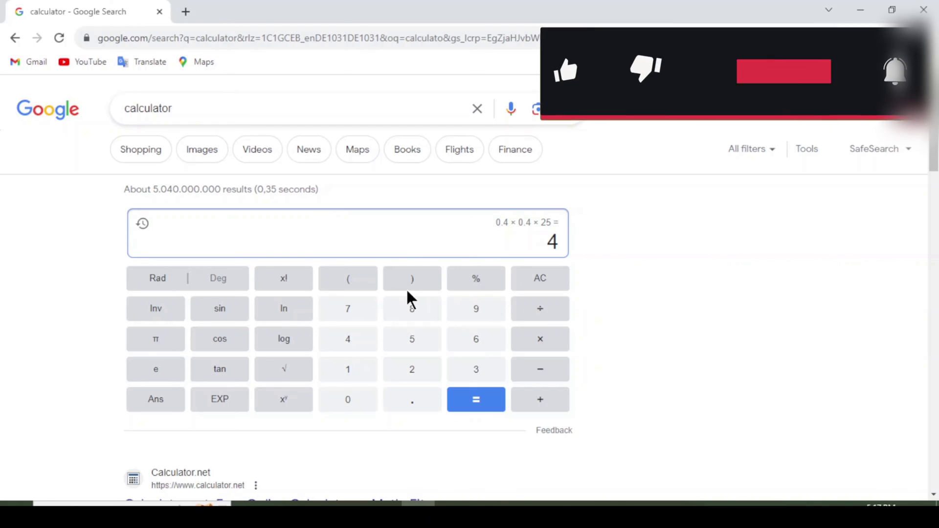
Step: Switch to the Google calculator in the browser, compute 0.125 × 25 and copy the result
click(538, 284)
key(period)
click(365, 380)
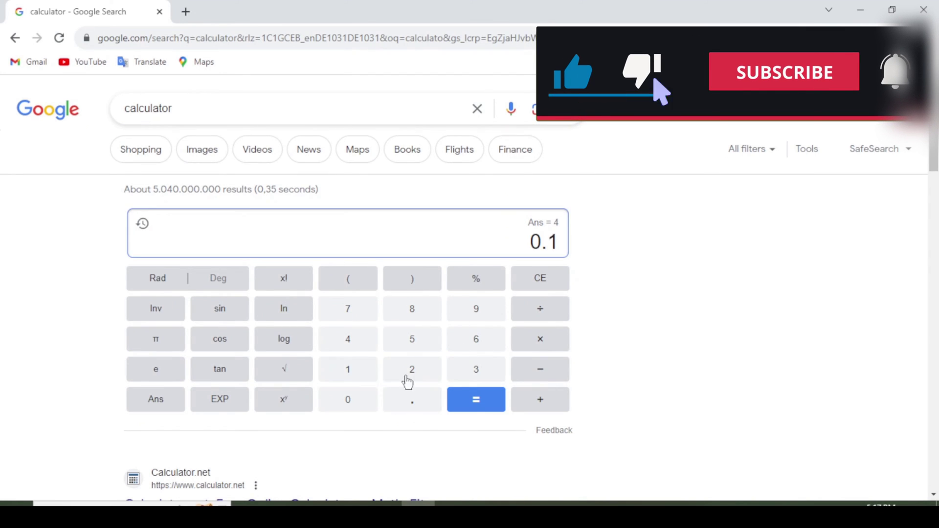
click(407, 377)
click(406, 344)
click(518, 347)
click(408, 364)
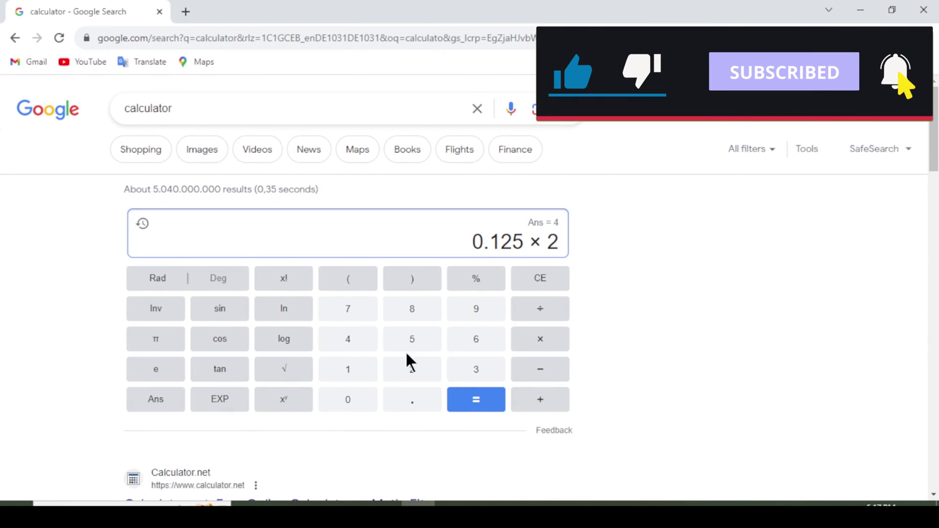
click(410, 339)
click(477, 404)
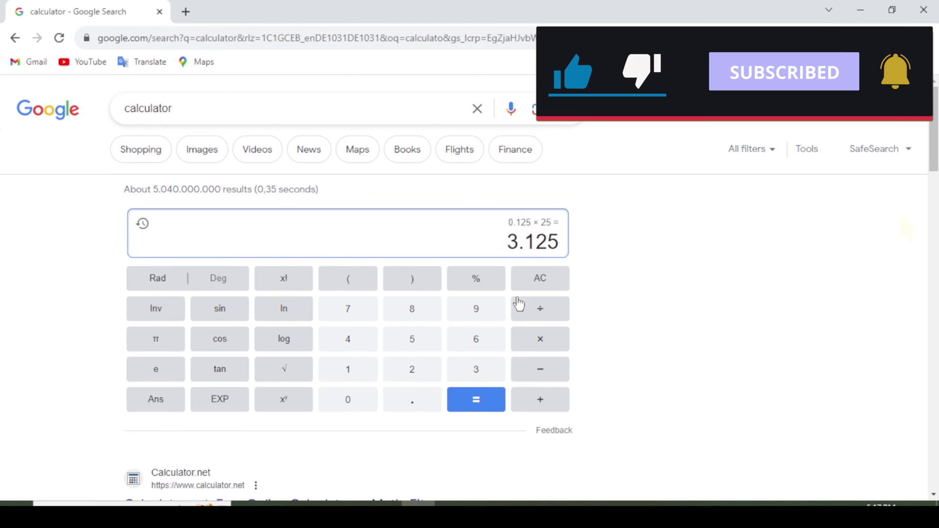
double_click(521, 246)
key(ctrl+c)
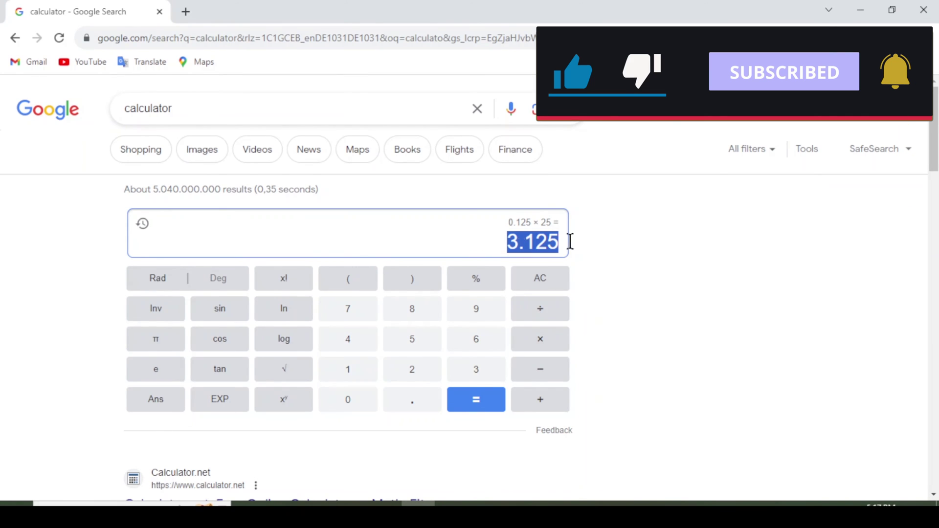
Step: Switch back to SAP2000 and assign the selected slabs a DEAD uniform gravity load of 3.125 kN/m², adding to existing loads
click(860, 10)
double_click(406, 224)
key(ctrl+v)
click(261, 267)
click(285, 365)
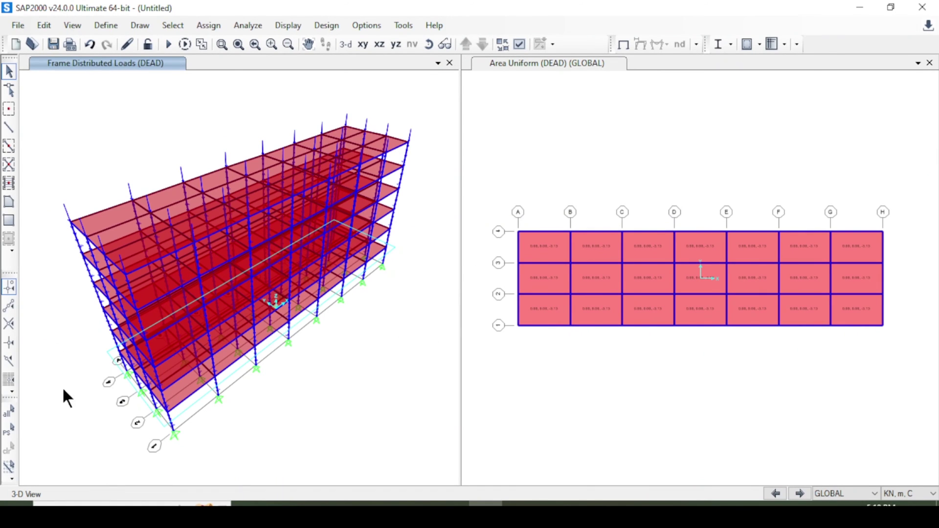
Step: Reselect the previously selected slabs and assign them a Live load uniform gravity load of 3 kN/m², adding to existing loads
click(8, 430)
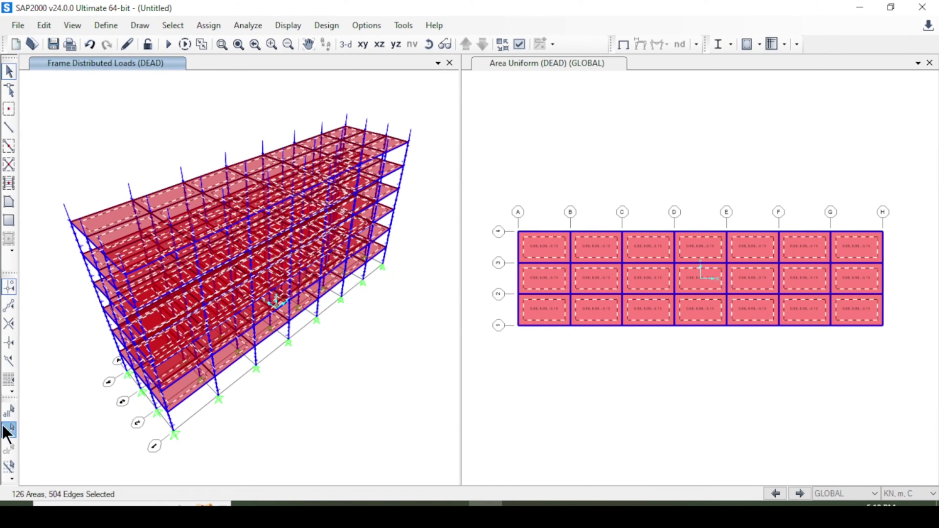
click(209, 25)
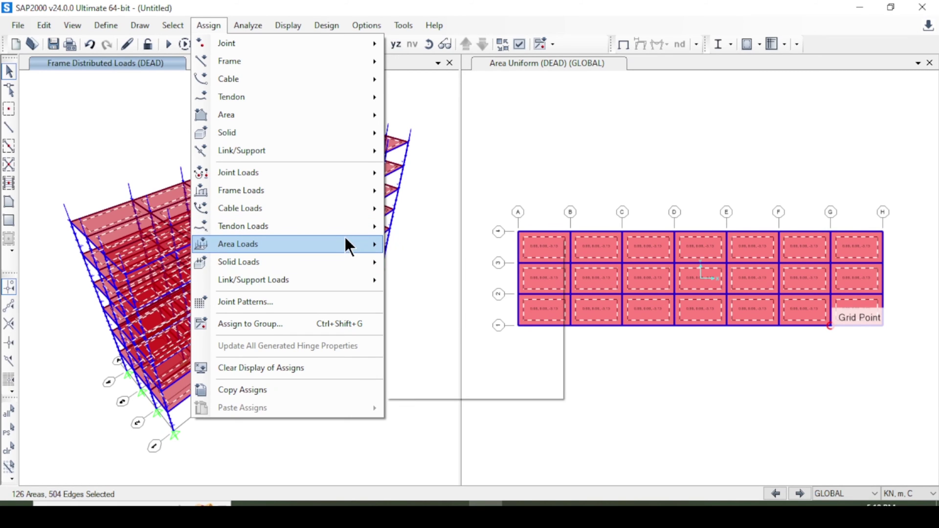
mouse_move(345, 244)
click(470, 264)
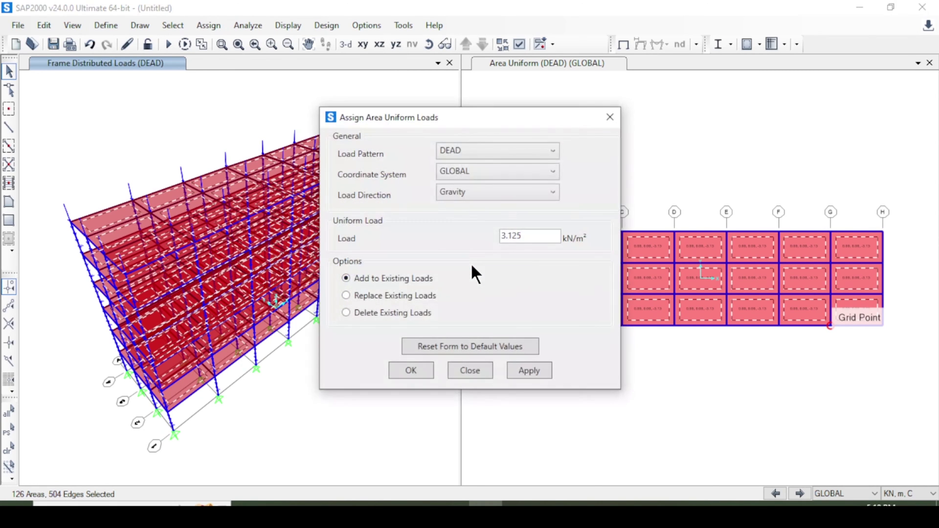
click(473, 150)
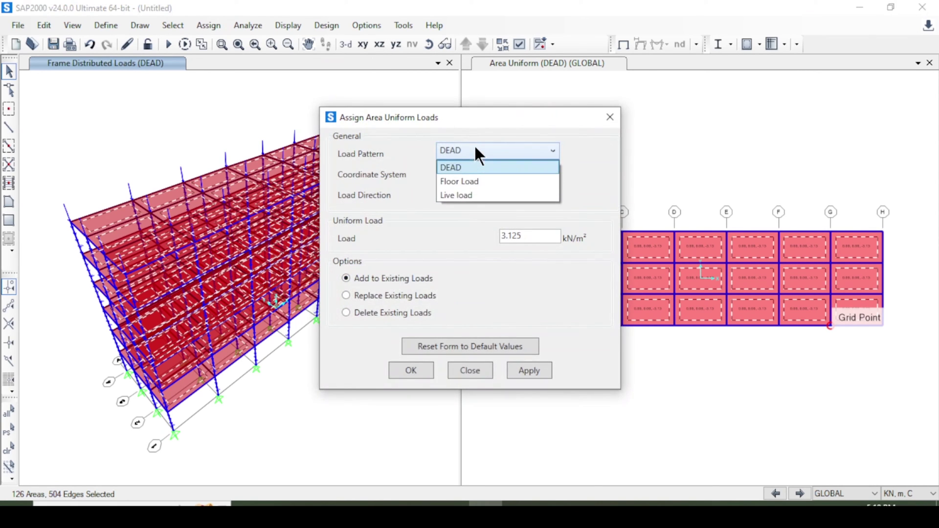
click(466, 195)
click(532, 236)
text(3)
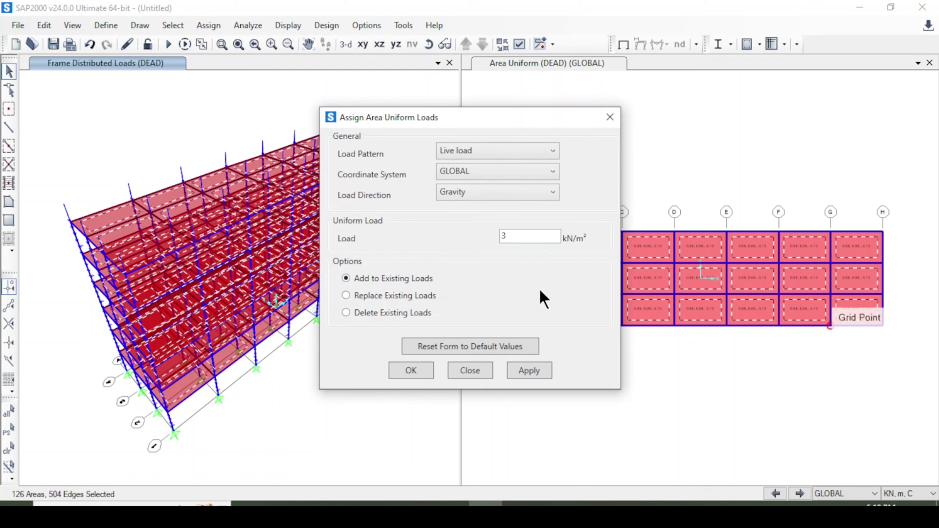
click(527, 373)
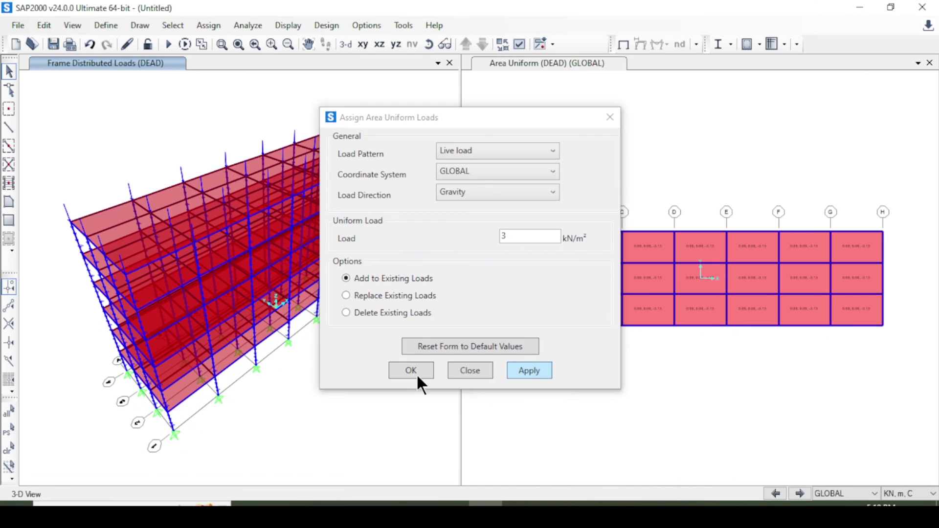
click(415, 367)
Step: Examine the loads assigned to the slab panel between grids B–C and 3–4 in the plan view
click(601, 248)
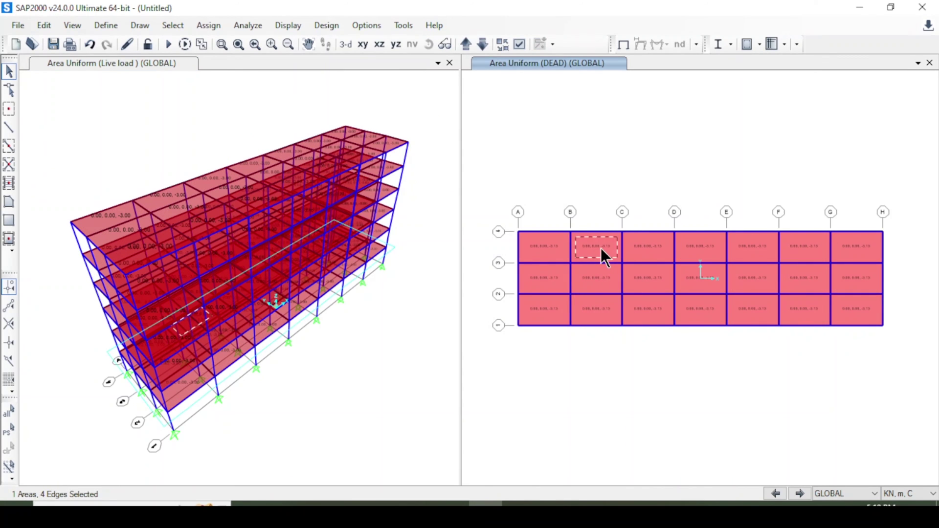
right_click(600, 248)
click(388, 106)
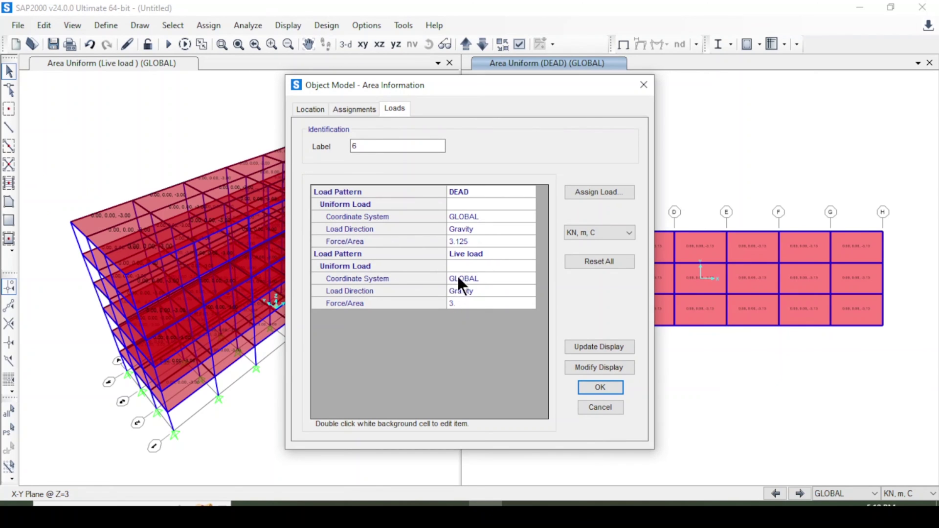
click(600, 388)
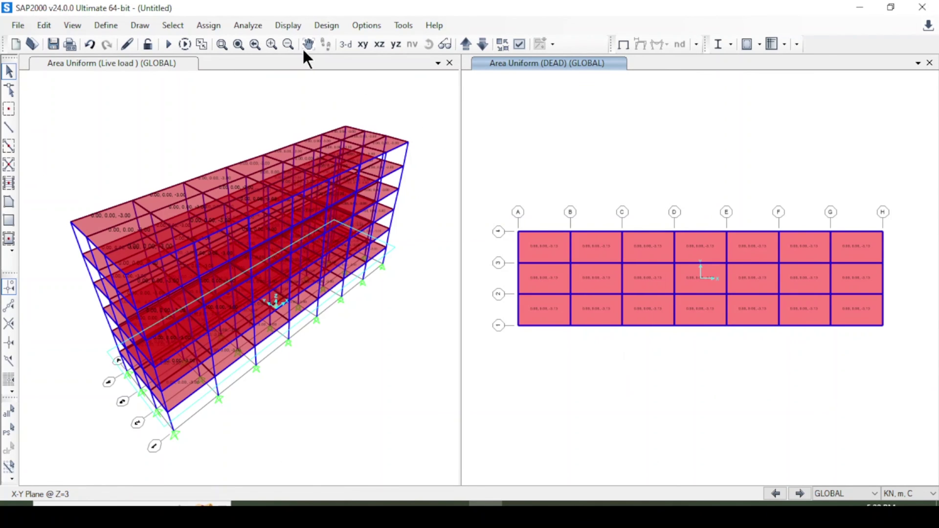
Step: Select all slab areas in the building by their area section, Slab125
click(173, 25)
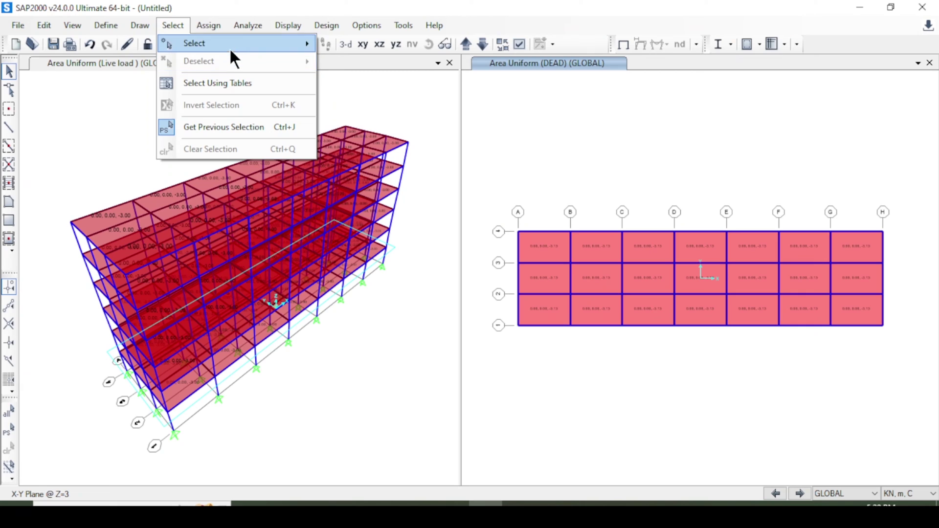
mouse_move(234, 43)
mouse_move(422, 166)
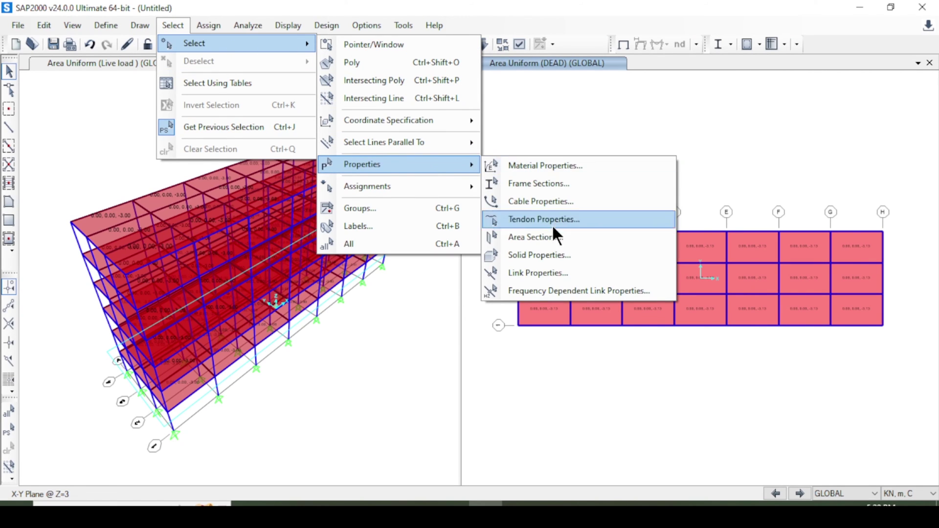
click(546, 239)
click(391, 184)
click(408, 396)
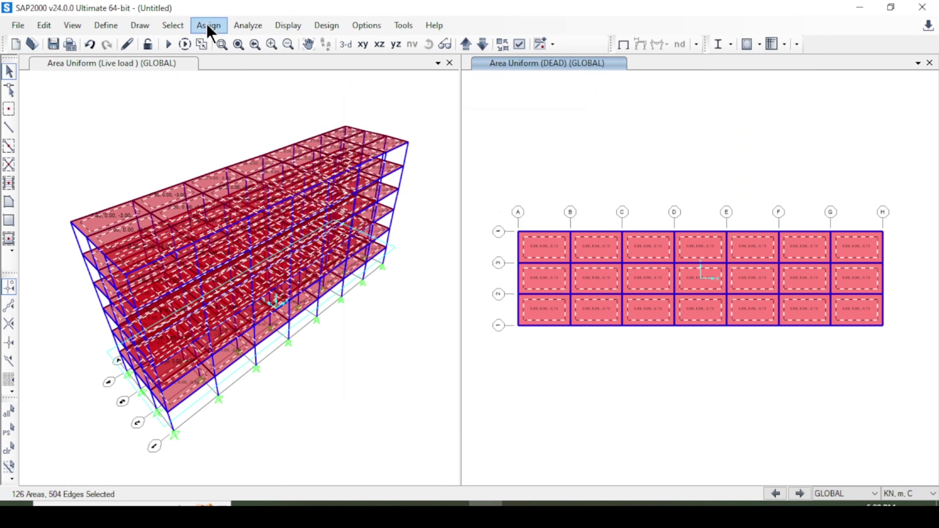
Step: Assign the selected slabs a Floor Load uniform gravity load of 1.2 kN/m², adding to existing loads
click(207, 24)
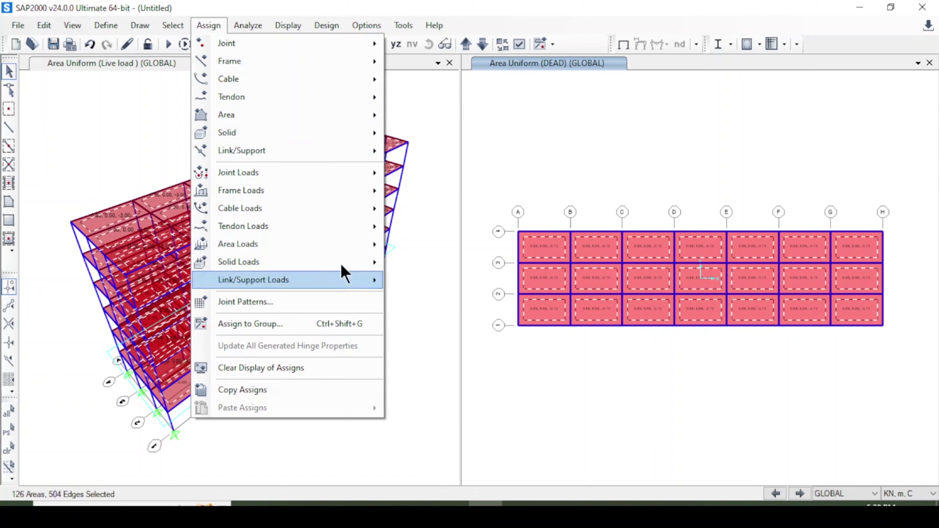
mouse_move(331, 244)
click(469, 263)
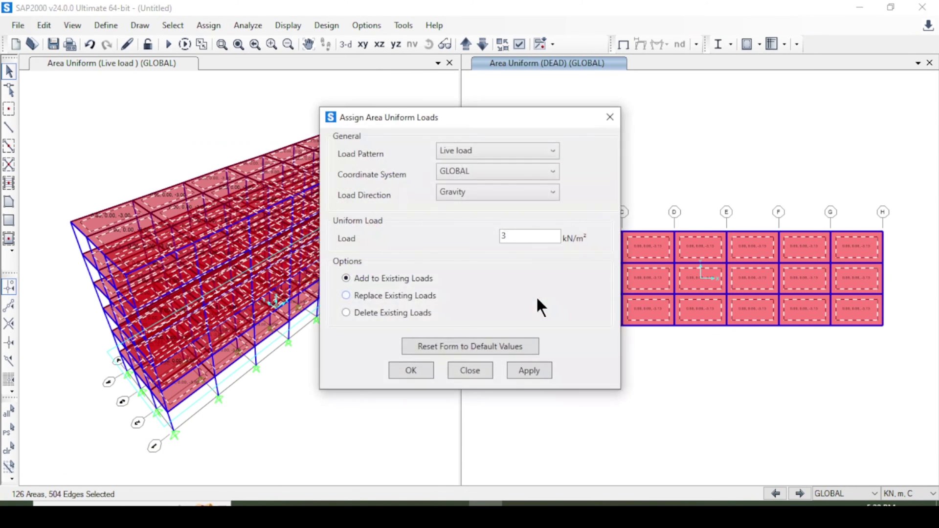
click(462, 148)
click(472, 180)
drag(456, 117, 431, 124)
double_click(504, 243)
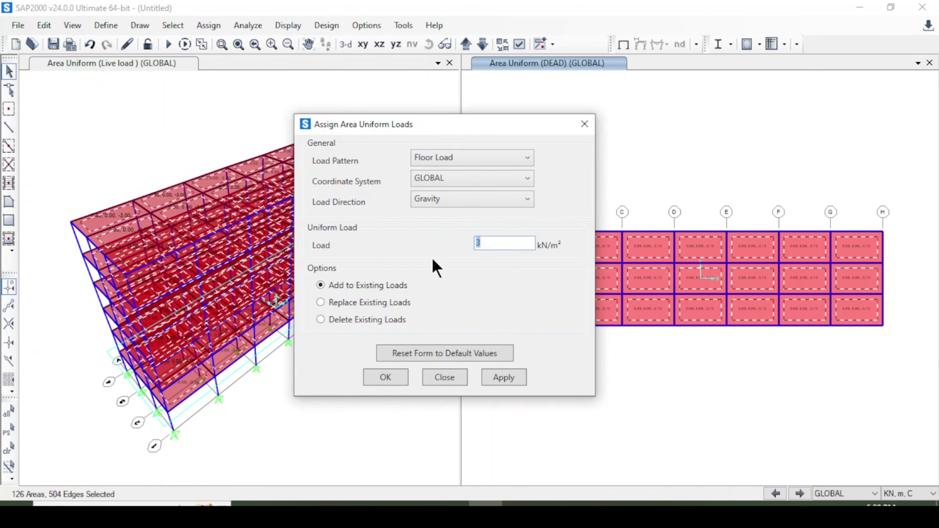
text(1.2)
click(503, 378)
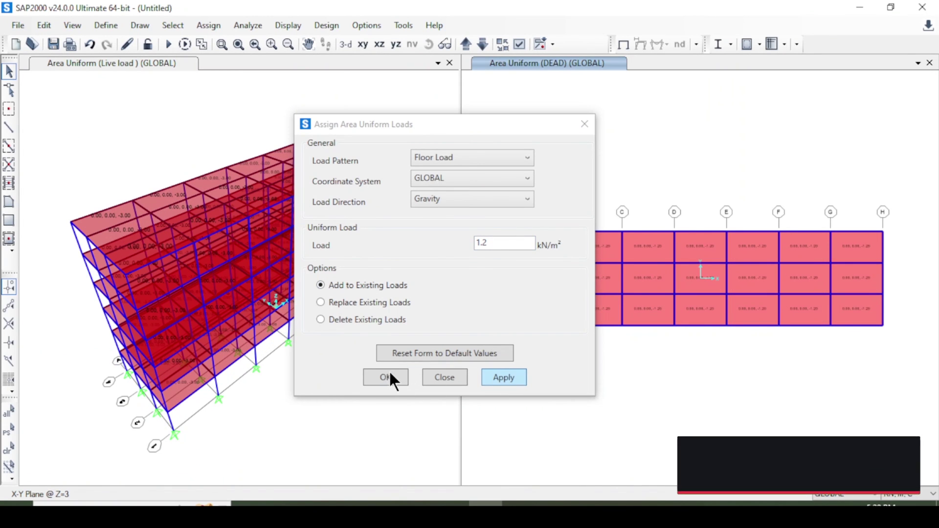
click(388, 375)
Step: Examine the loads assigned to the slab panel between grids A–B and 3–4 in the plan view
click(545, 239)
right_click(544, 239)
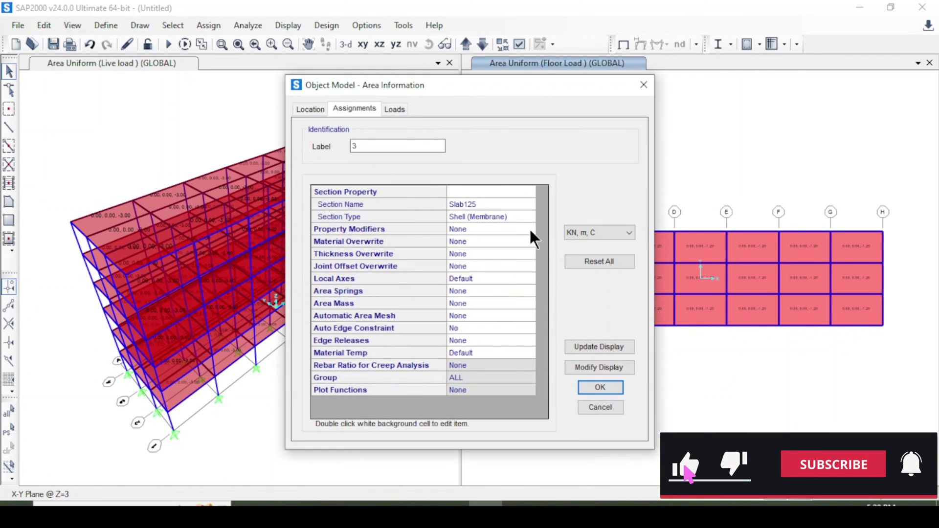
click(394, 108)
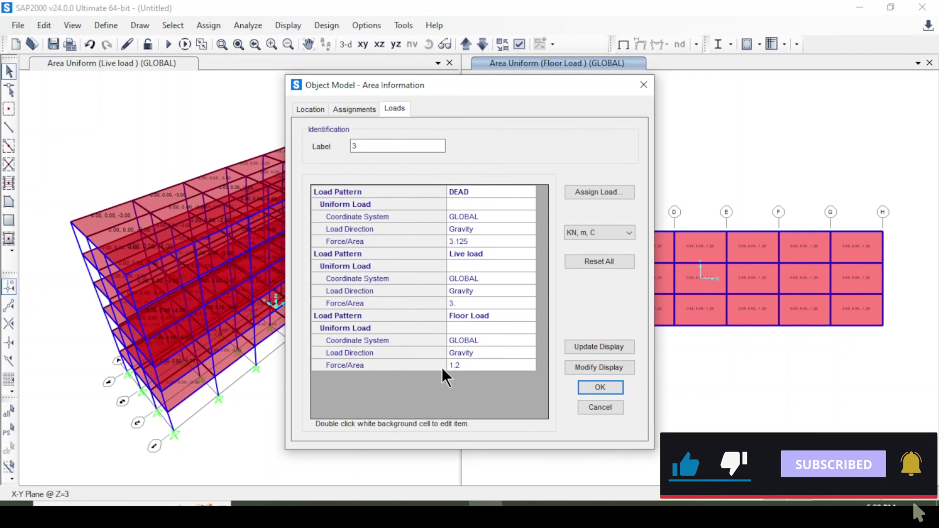
click(600, 387)
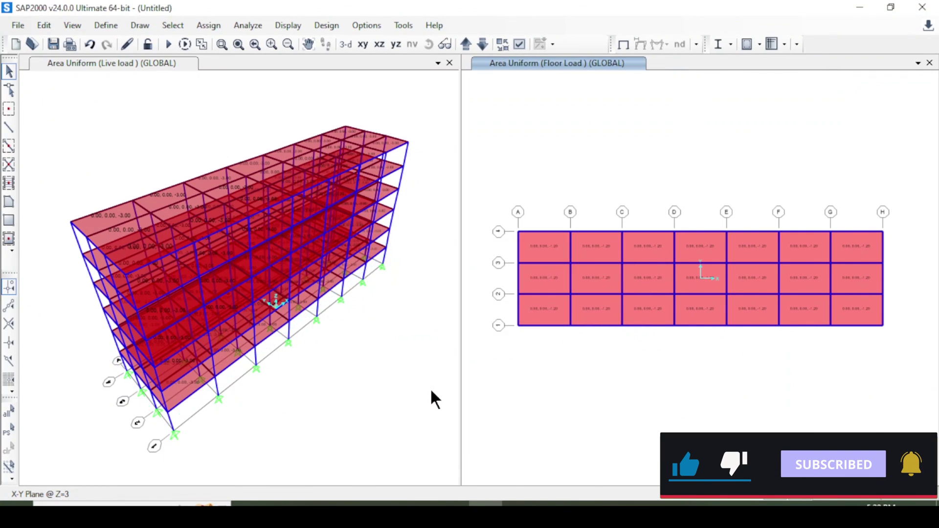
Step: Select all base joints in the plan view and assign them fixed restraints in all translations and rotations
click(362, 381)
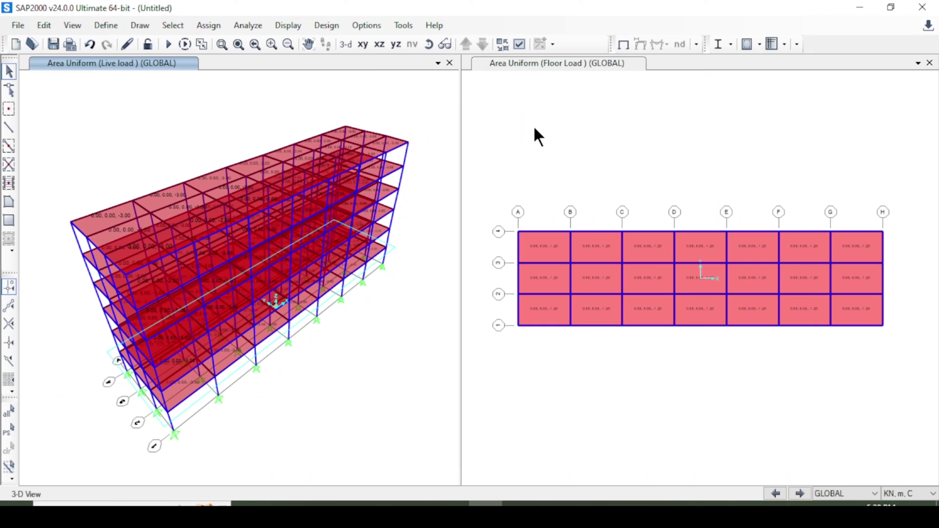
drag(539, 124, 907, 380)
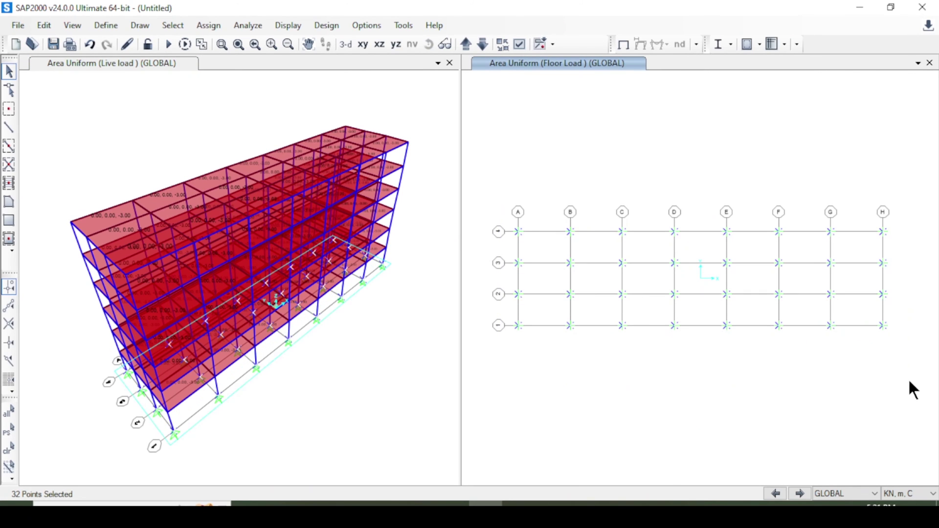
click(207, 24)
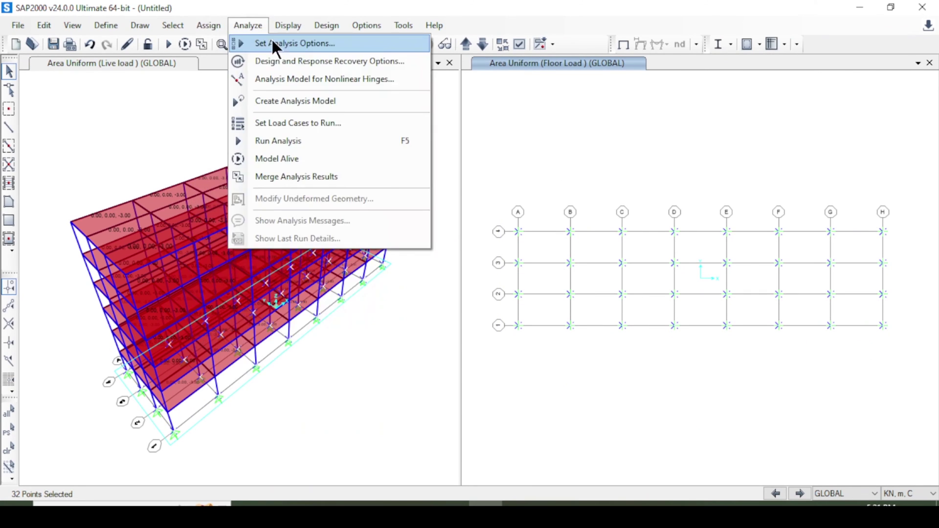
mouse_move(228, 43)
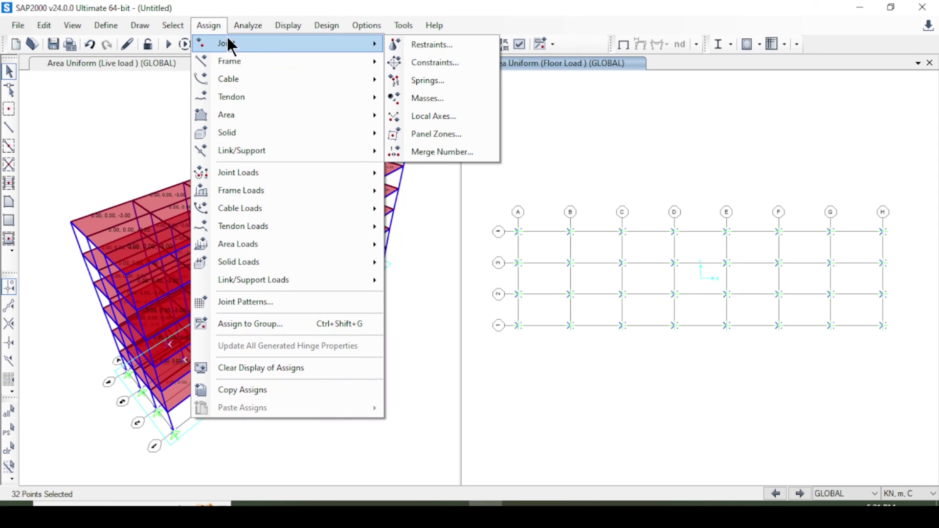
click(409, 44)
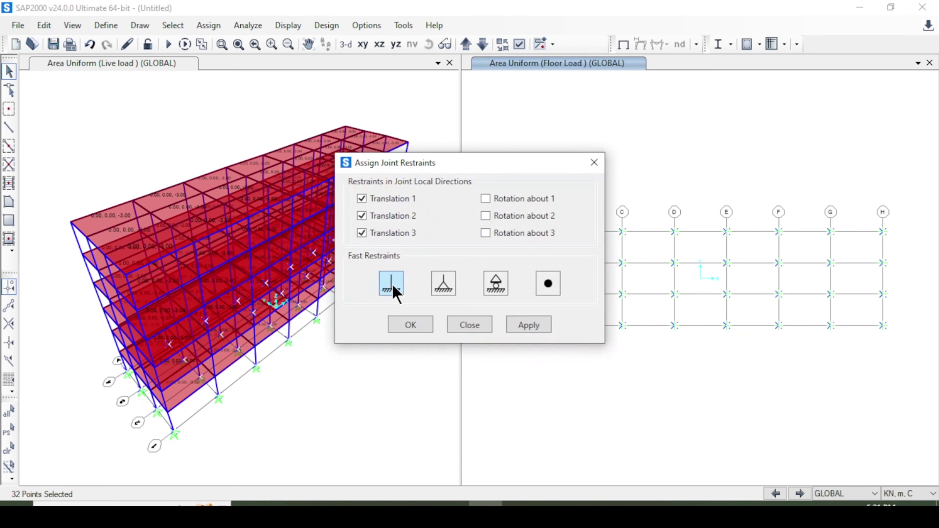
click(392, 284)
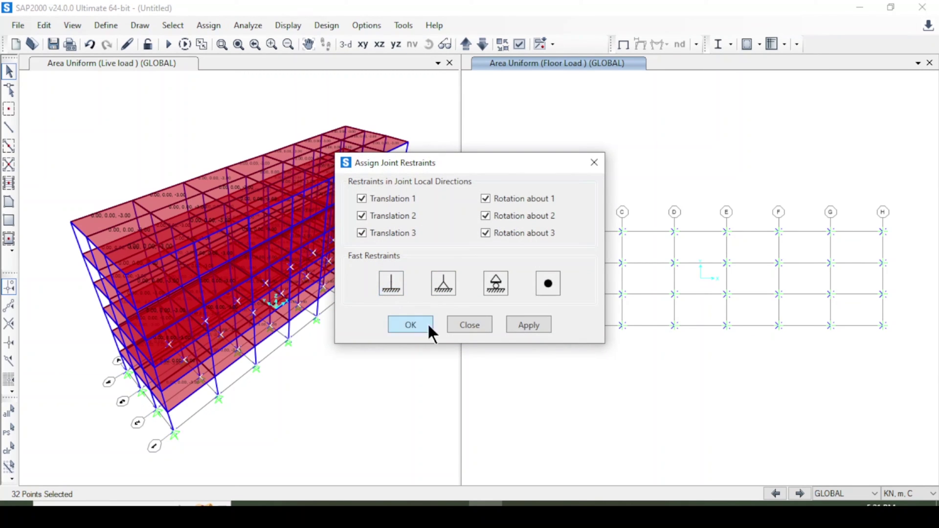
click(530, 326)
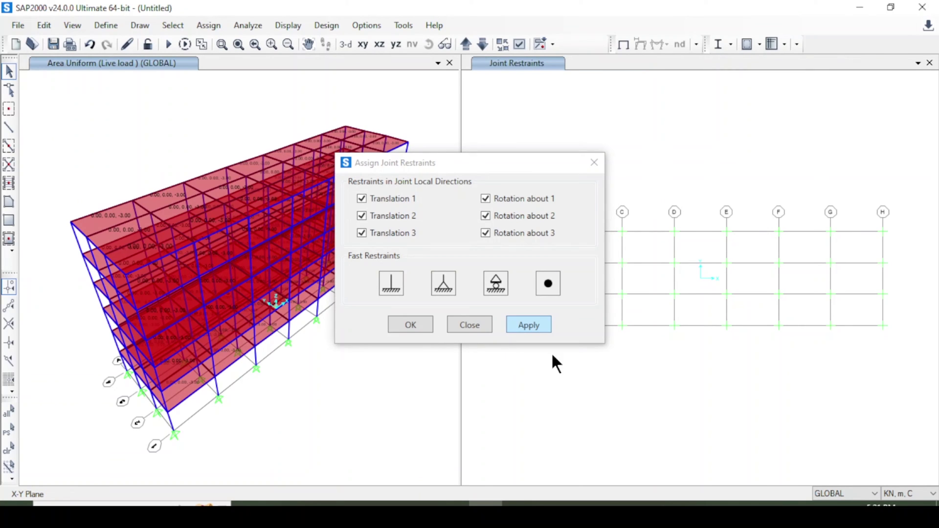
key(Return)
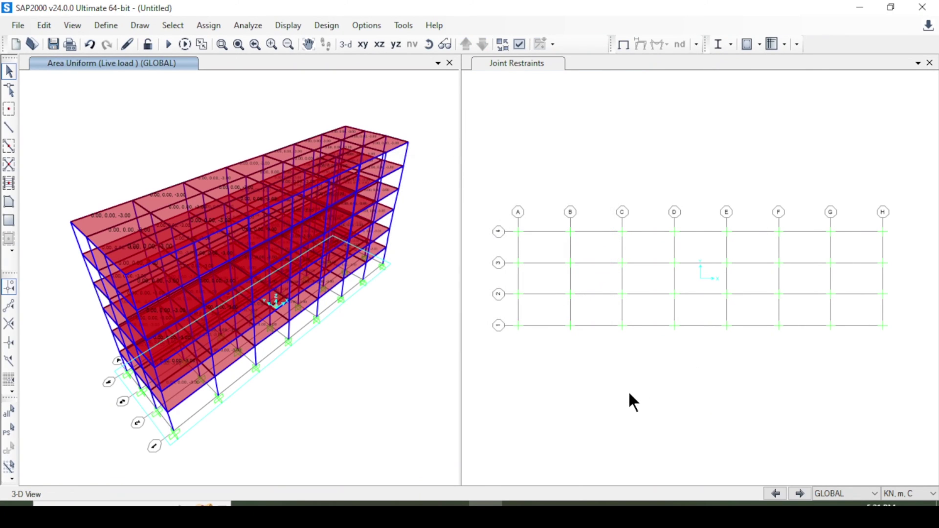
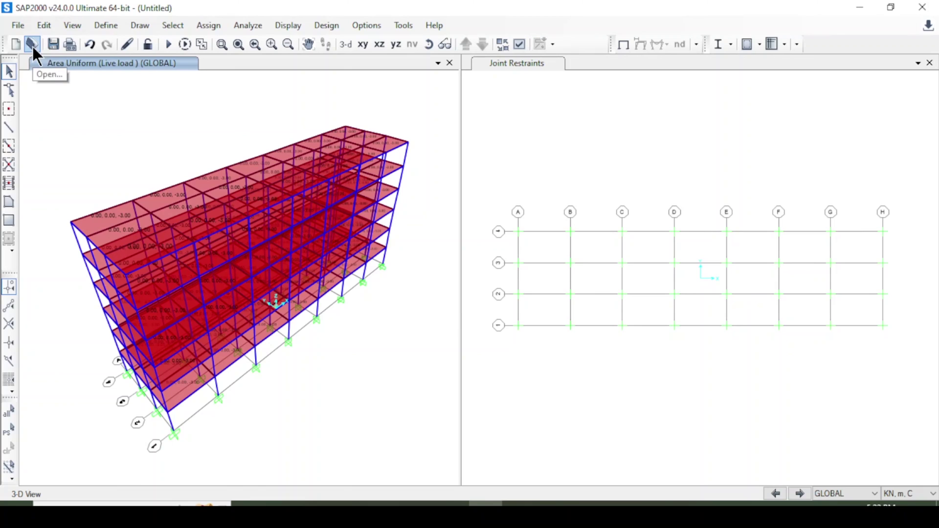
Step: Save the model as "Sap2000 Building" and run the analysis for the DEAD, MODAL, Live load and Floor Load cases
click(32, 46)
click(418, 307)
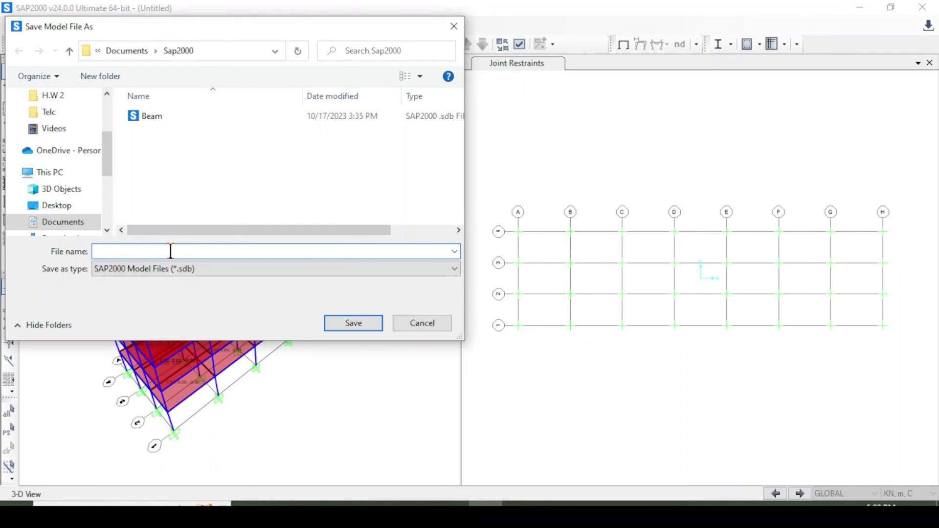
text(Sap2000 Building)
key(Return)
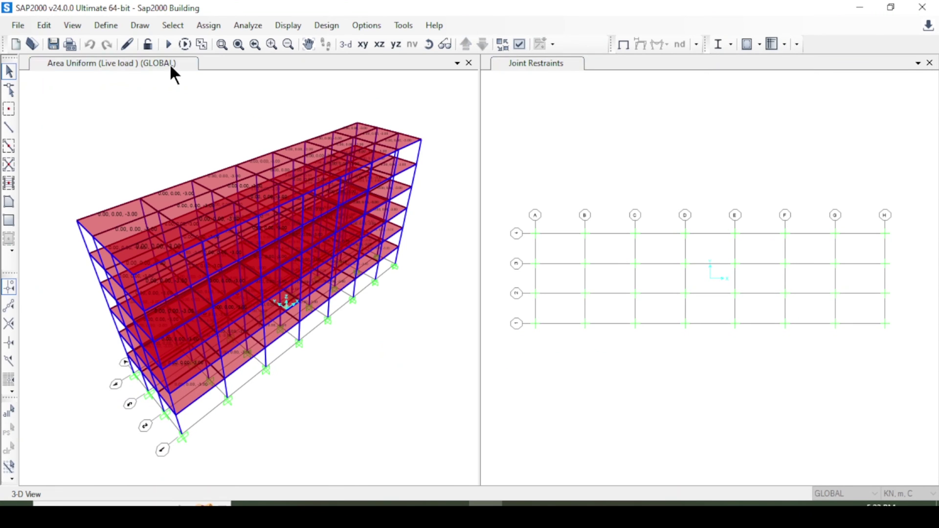
click(168, 43)
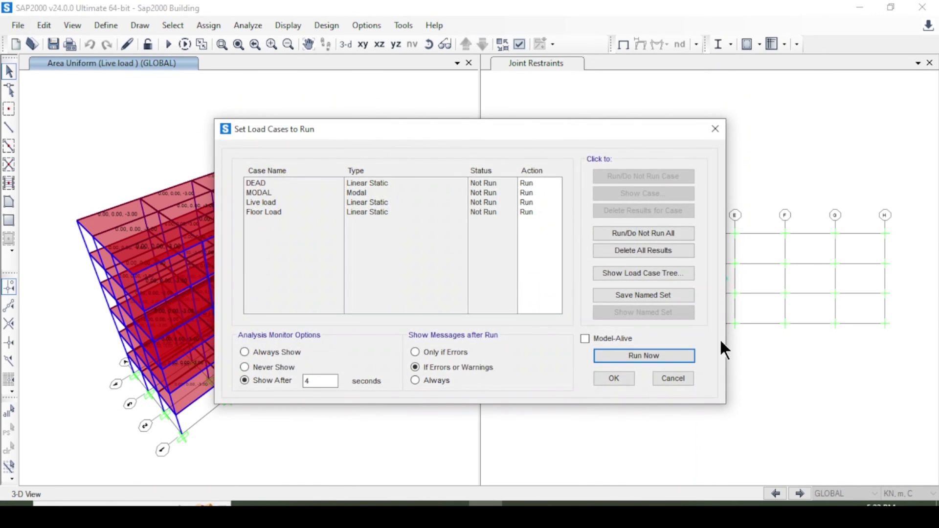
click(639, 355)
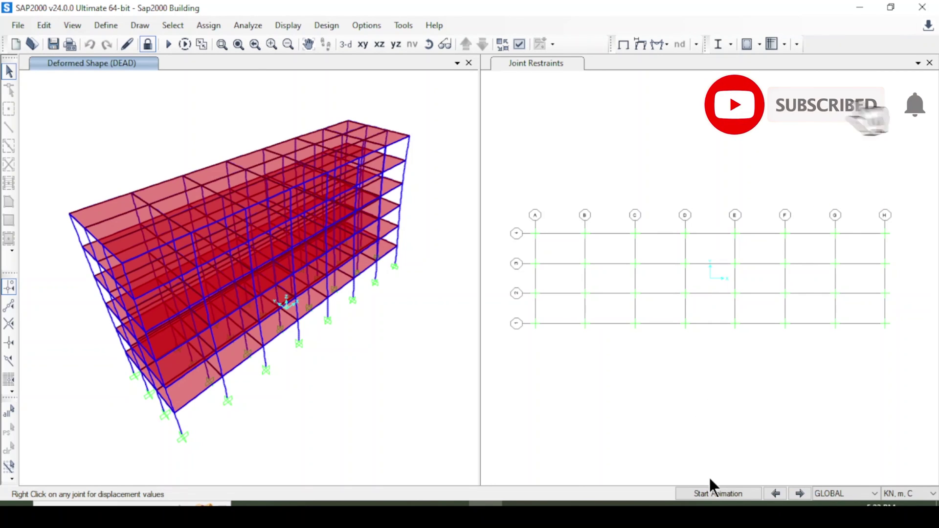
Step: Display the frame Shear 2-2 force diagram for the DEAD case in the 3D view, with filled diagrams
click(658, 43)
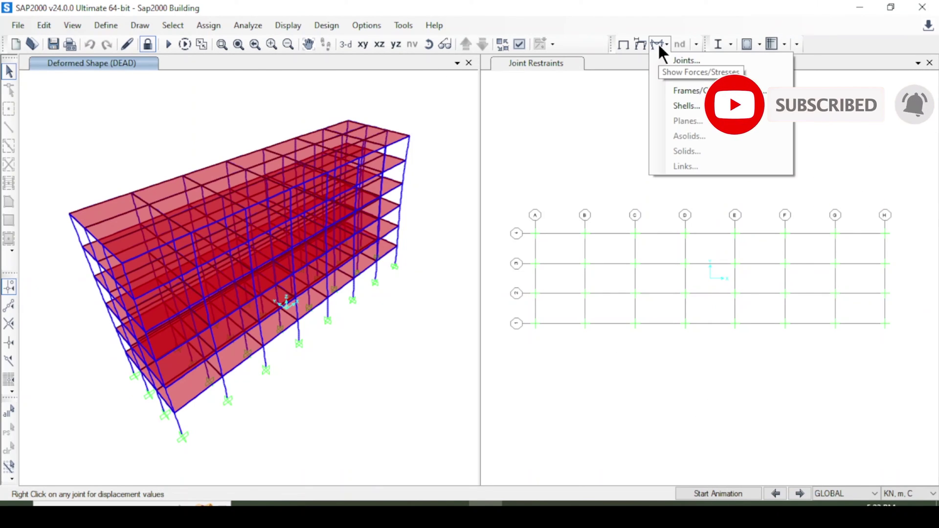
click(689, 96)
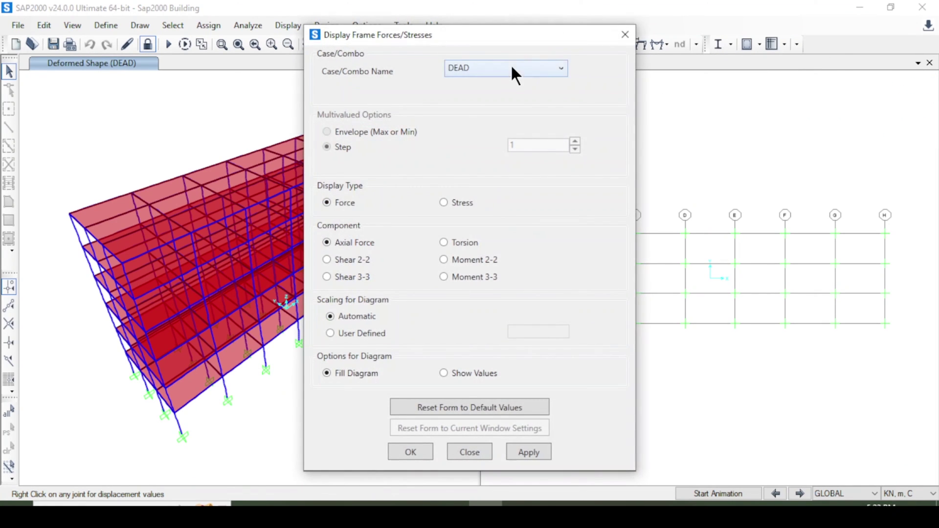
click(512, 68)
click(512, 68)
click(529, 452)
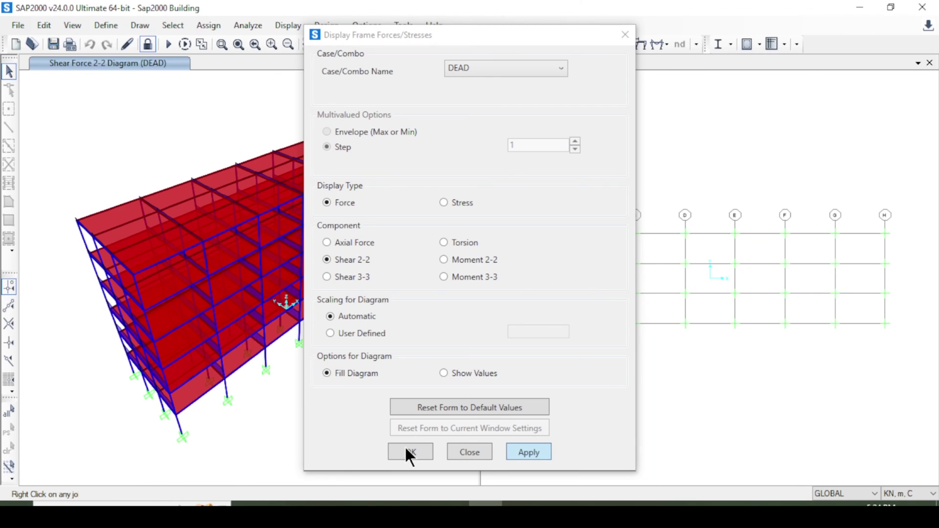
key(Return)
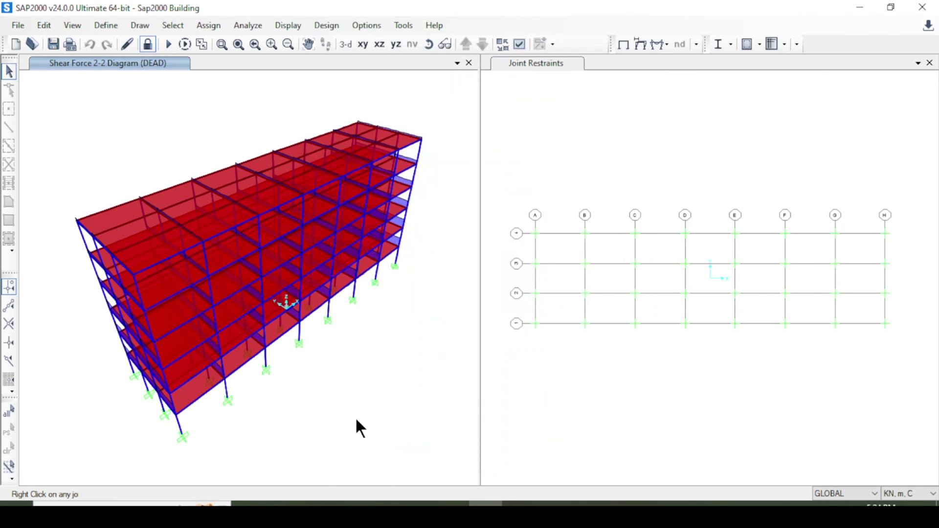
Step: Show values on the DEAD Shear 2-2 diagram and inspect them up close on the building's frames
click(655, 43)
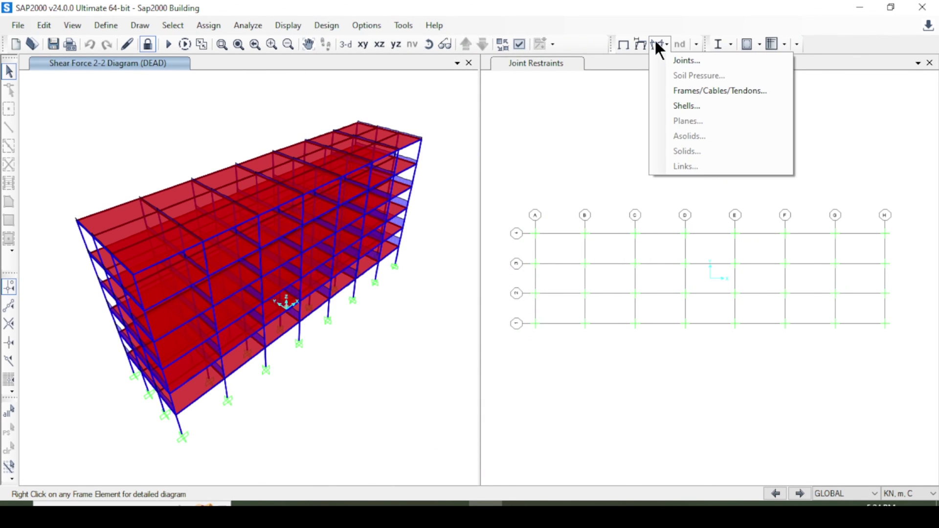
click(682, 89)
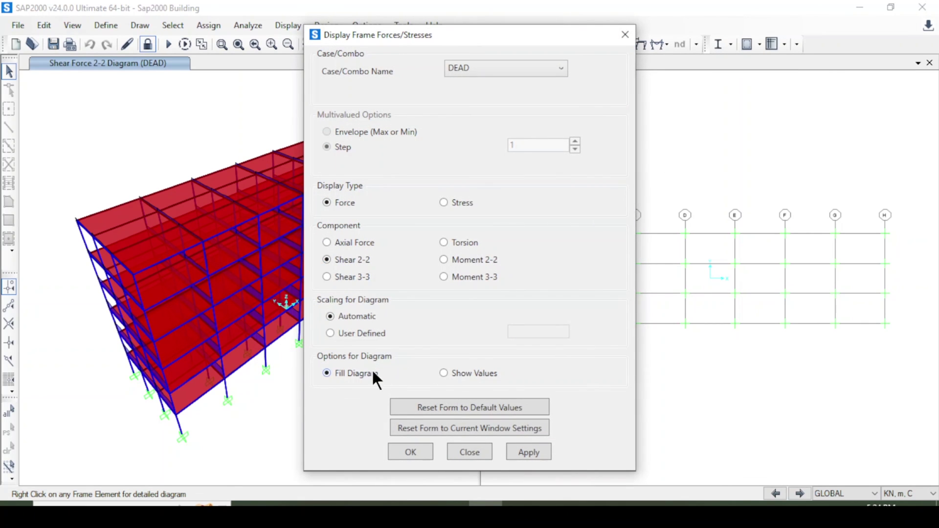
click(460, 371)
click(535, 449)
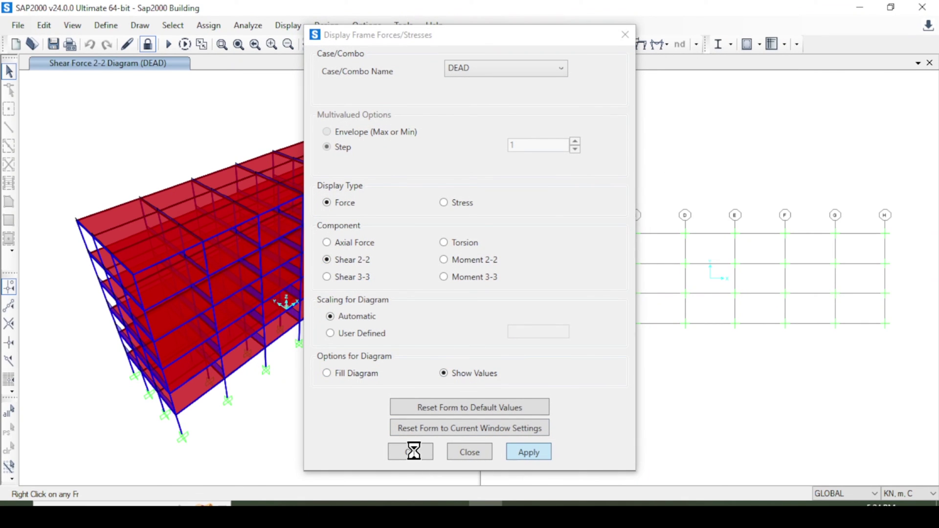
click(413, 449)
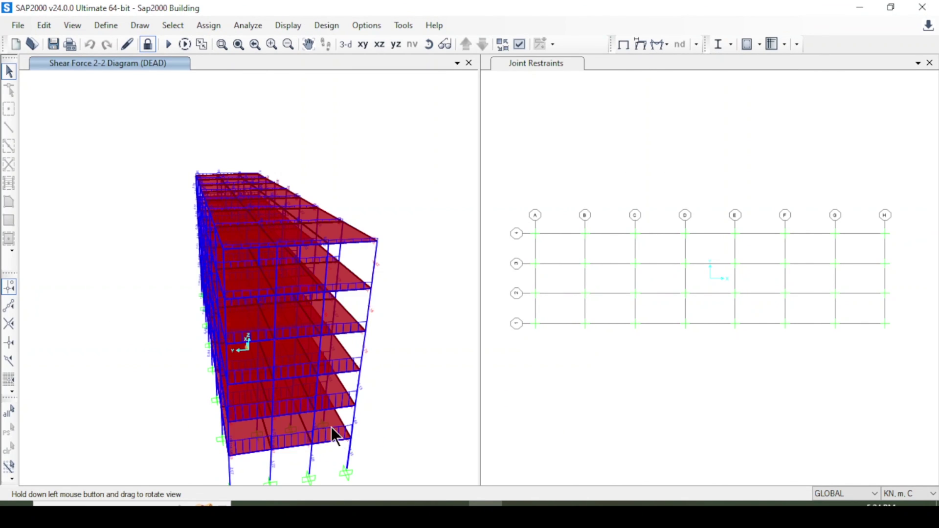
drag(324, 331, 332, 336)
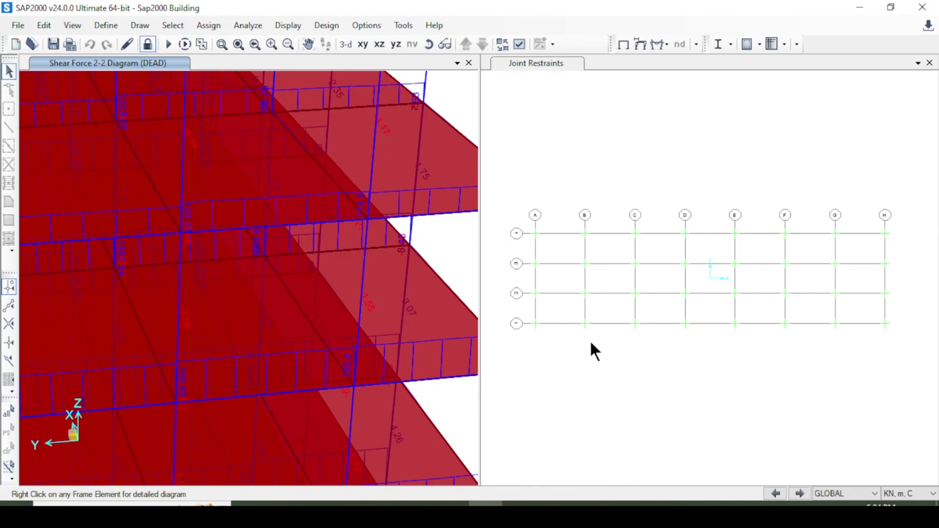
click(346, 44)
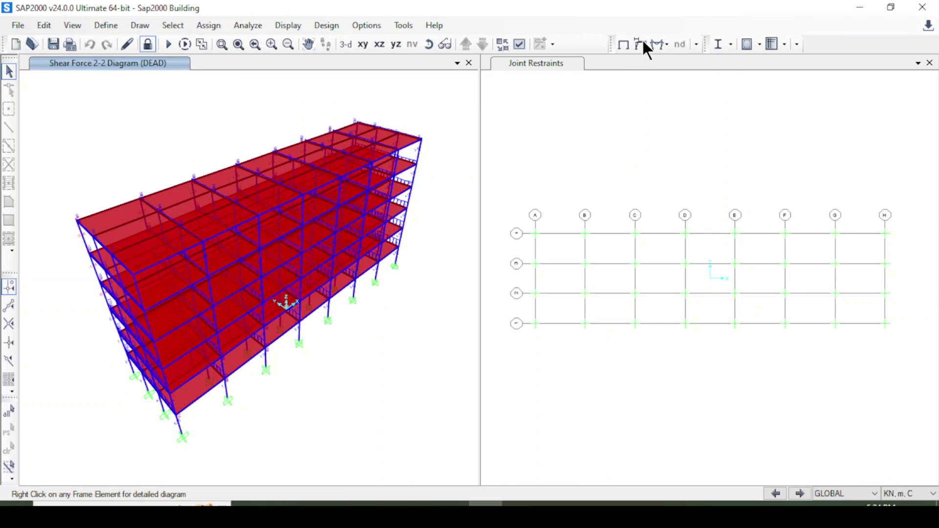
Step: Display the frame Moment 3-3 force diagram for the DEAD case in the 3D view, with values shown
click(652, 44)
click(683, 91)
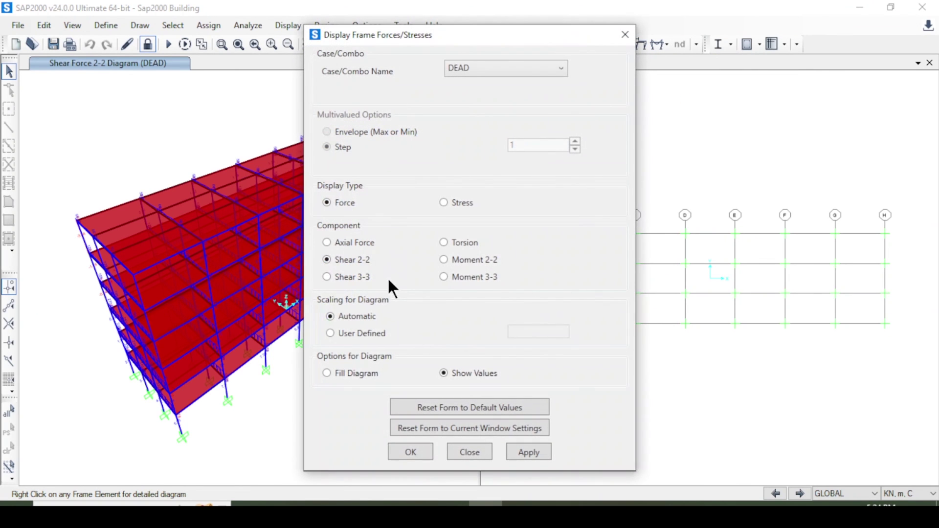
click(443, 277)
click(522, 454)
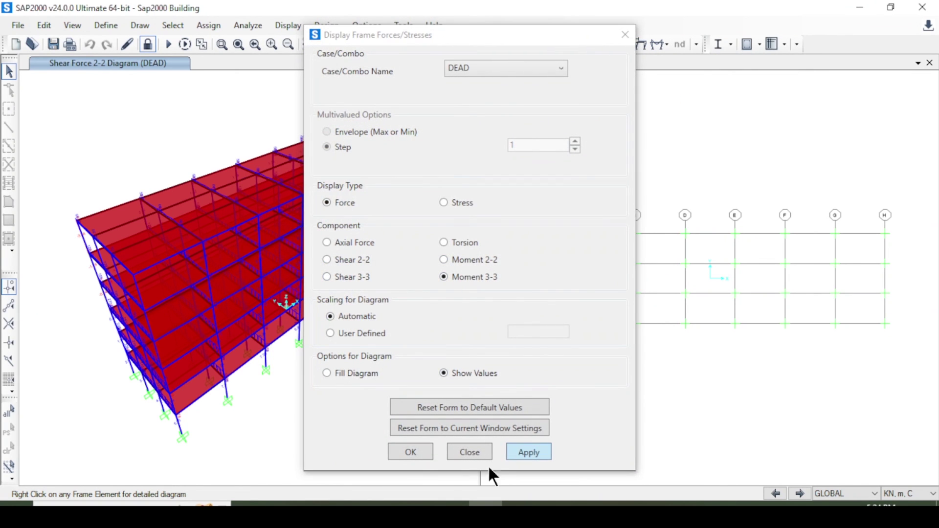
click(414, 452)
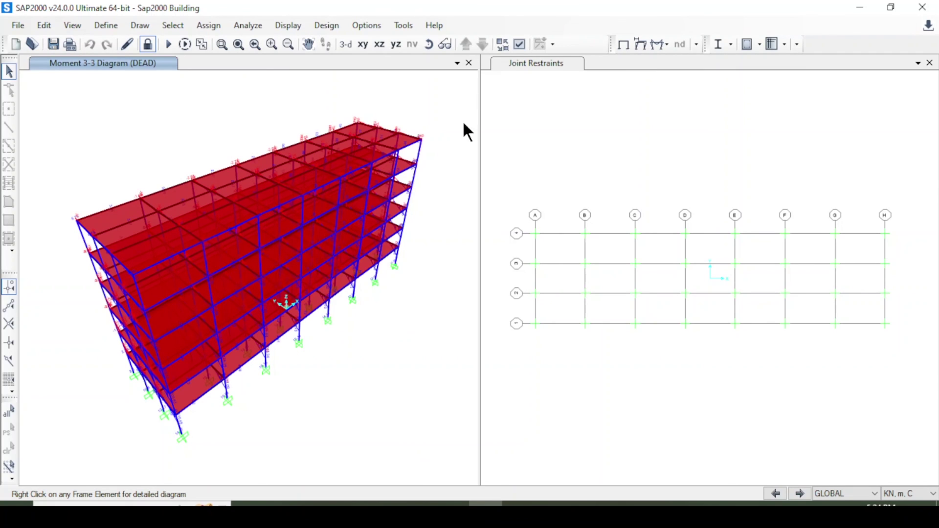
Step: View the DEAD Moment 3-3 diagram in an XZ elevation and examine the filled diagrams on its beams and columns
click(379, 45)
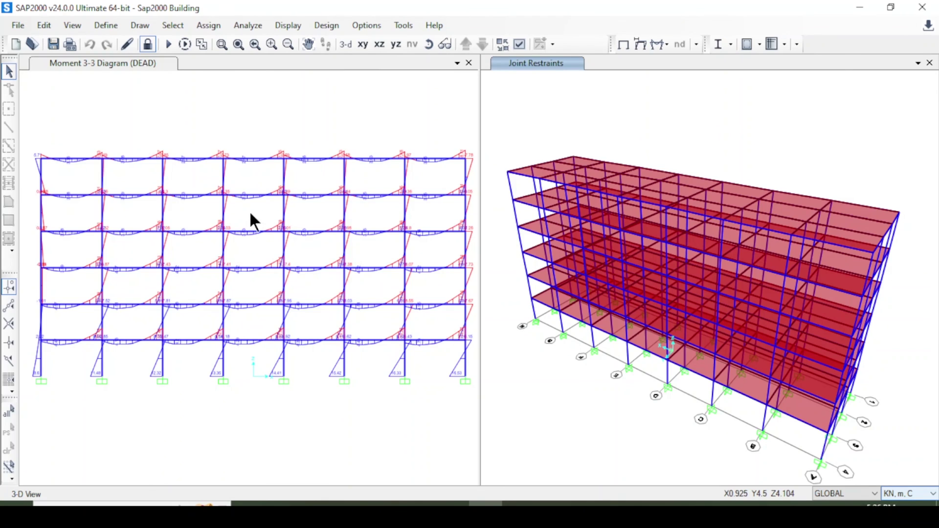
click(278, 147)
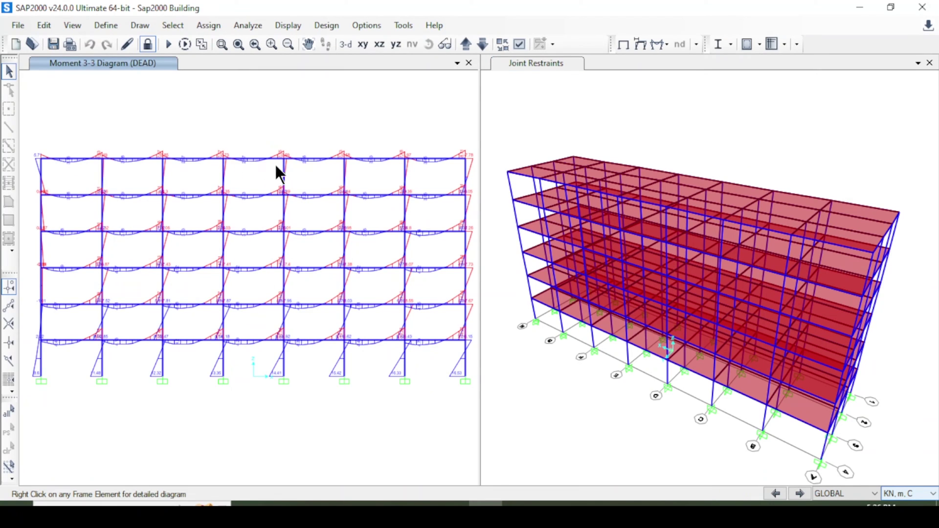
scroll(285, 162, up, 2)
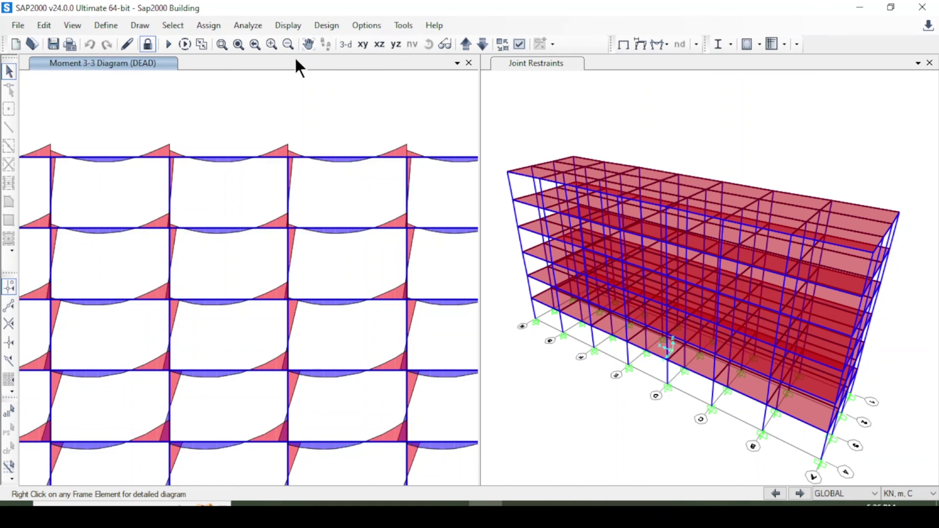
key(F3)
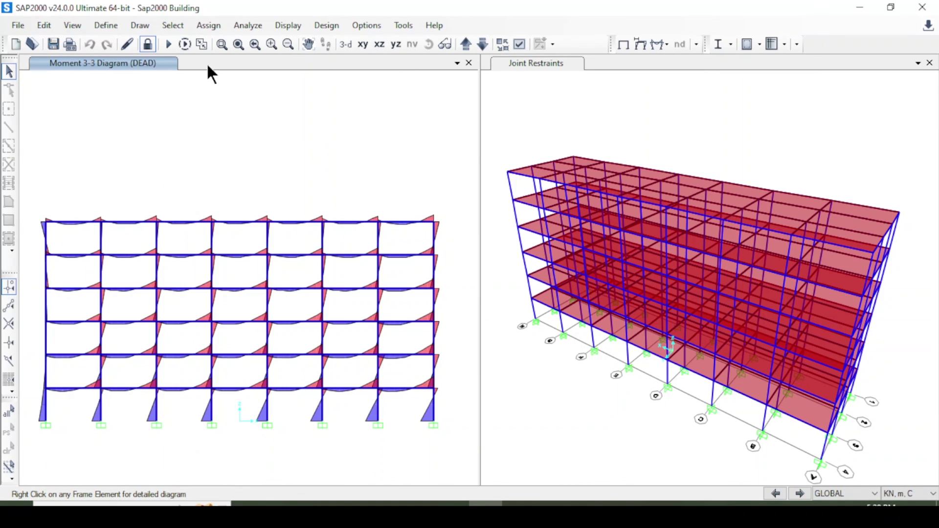
Step: Open the selection of tables for display and limit the result load cases to DEAD
click(291, 22)
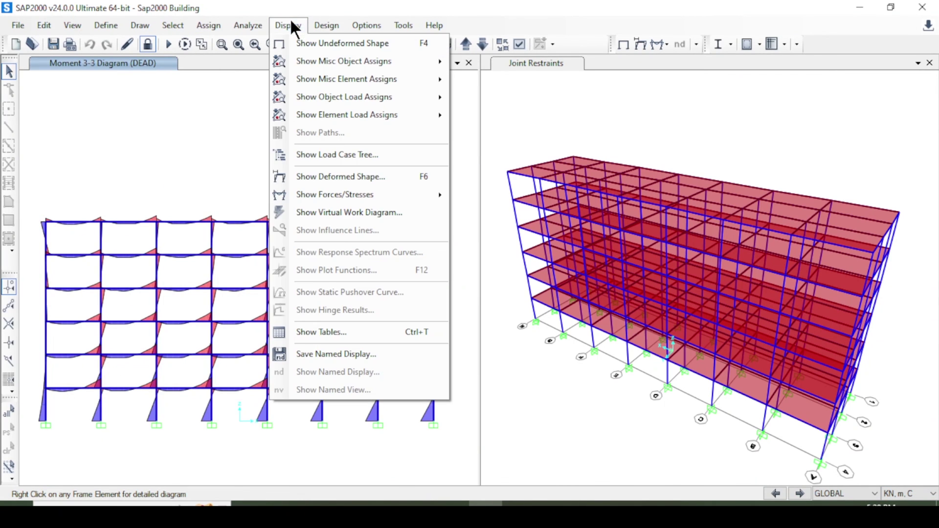
click(344, 332)
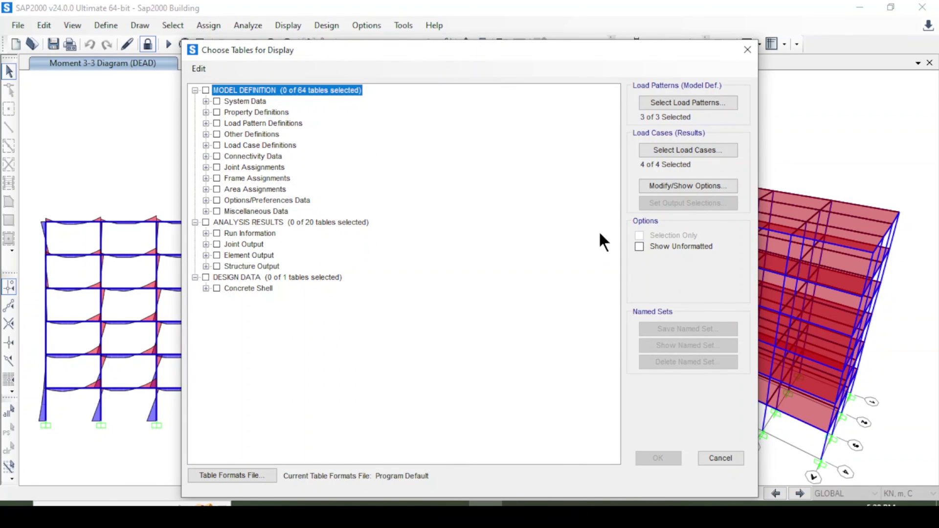
click(705, 150)
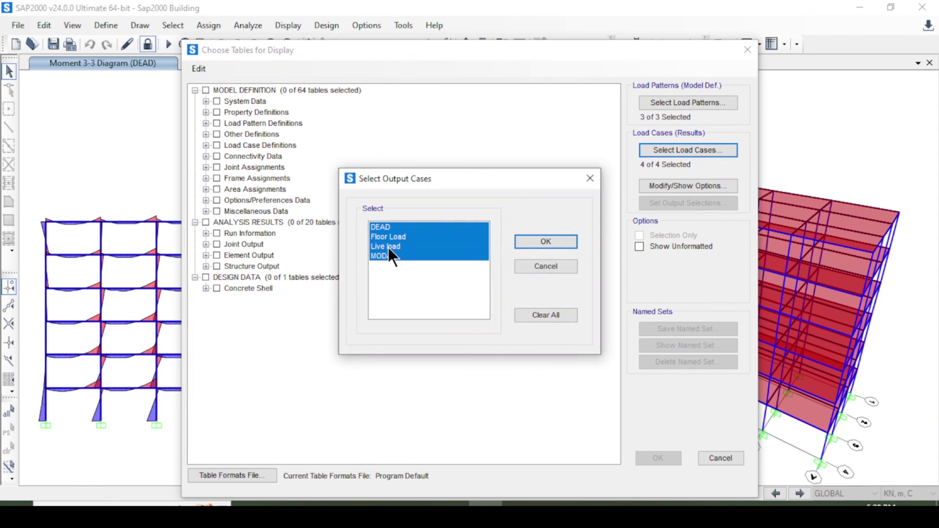
click(373, 227)
click(536, 239)
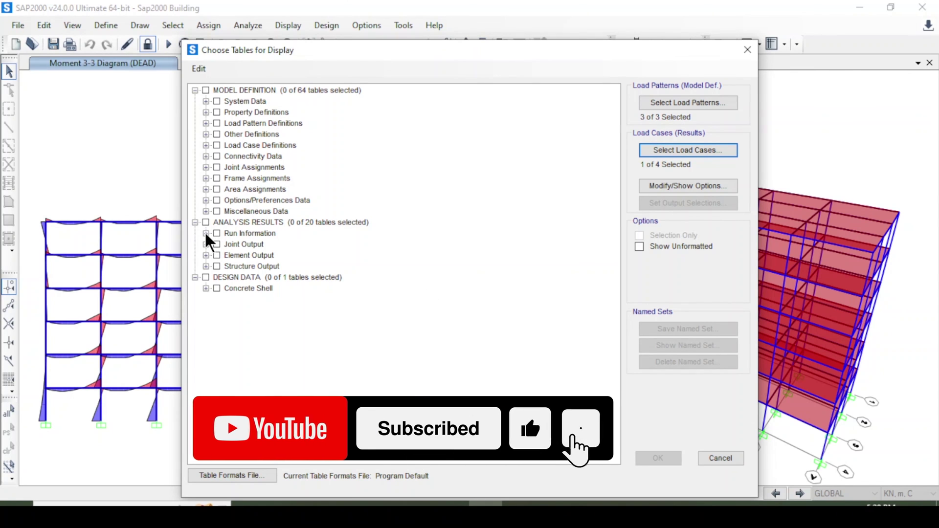
Step: Select the joint Displacements and Element Forces - Frames tables from the analysis results and display them
click(205, 288)
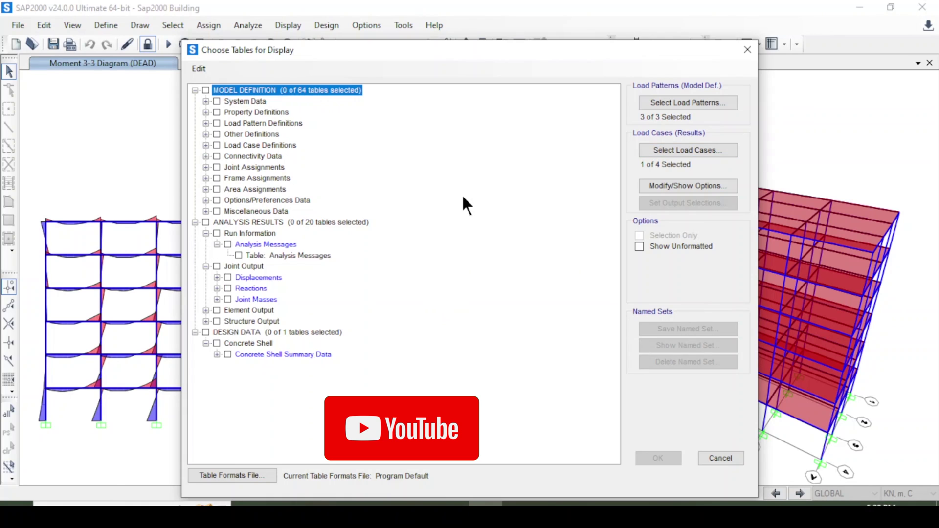
click(228, 278)
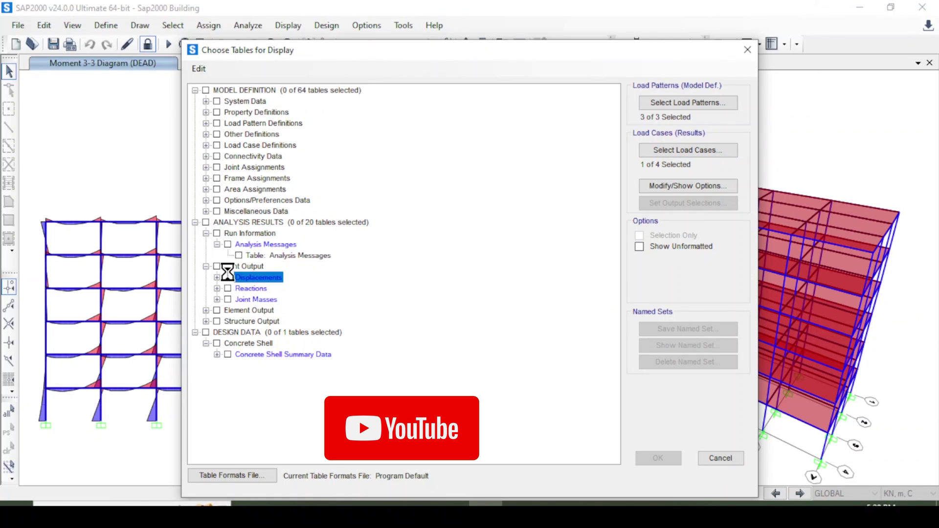
click(217, 354)
click(205, 321)
click(238, 354)
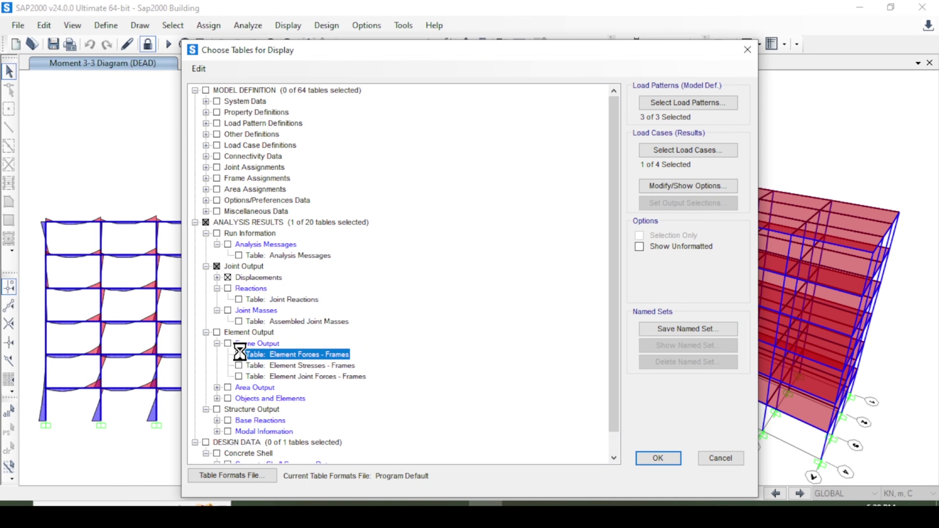
click(658, 456)
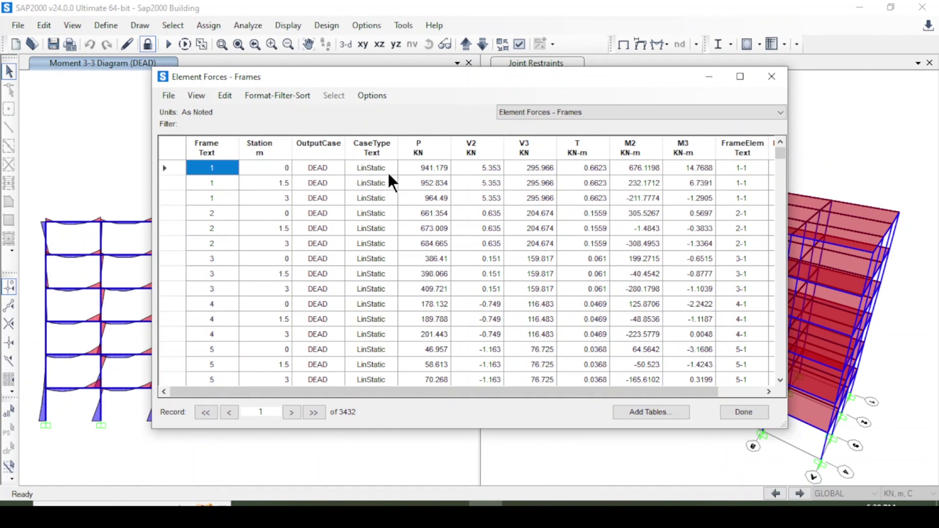
Step: Sort the frame element forces in turn by P, V2, M2 and M3 to review the extreme values
click(410, 141)
click(482, 147)
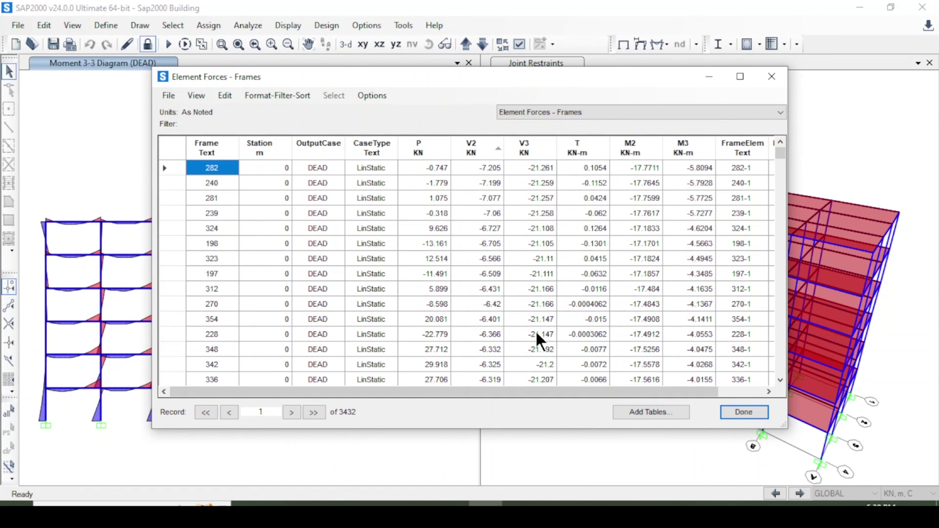
click(623, 145)
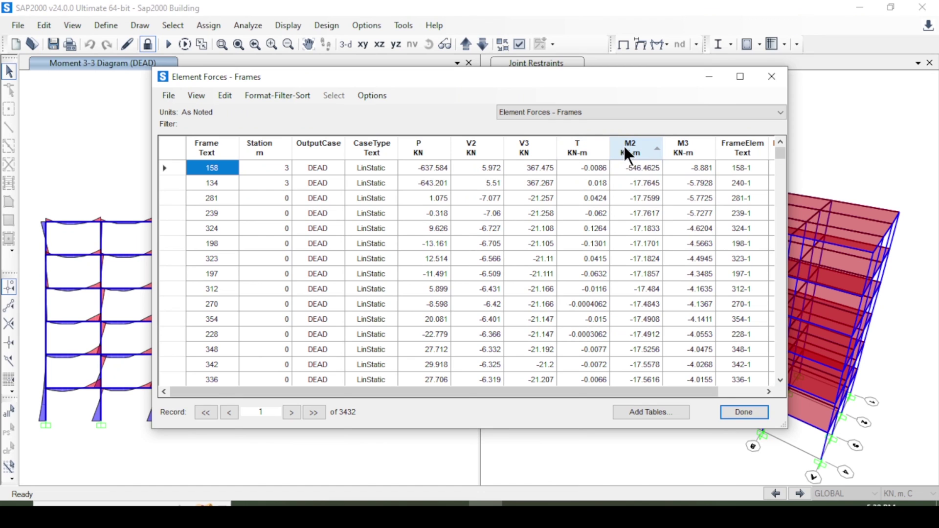
click(687, 151)
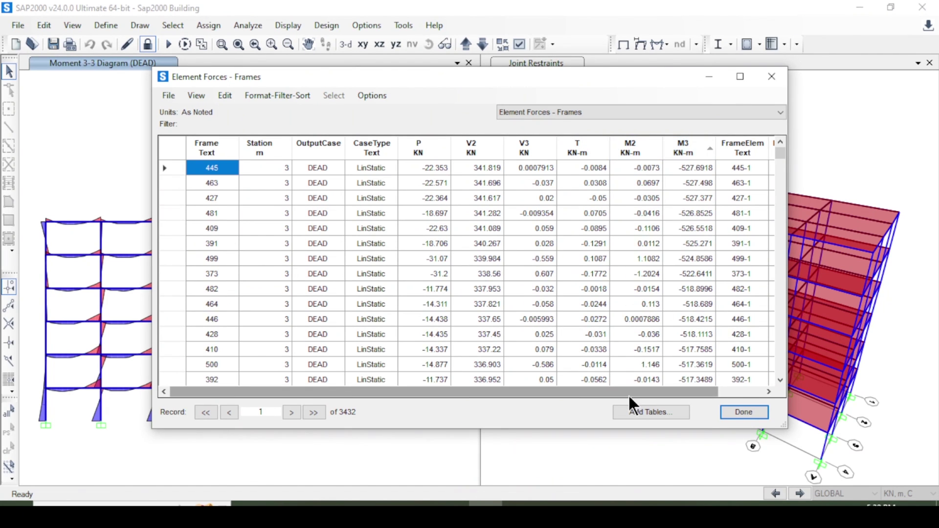
drag(628, 392, 576, 391)
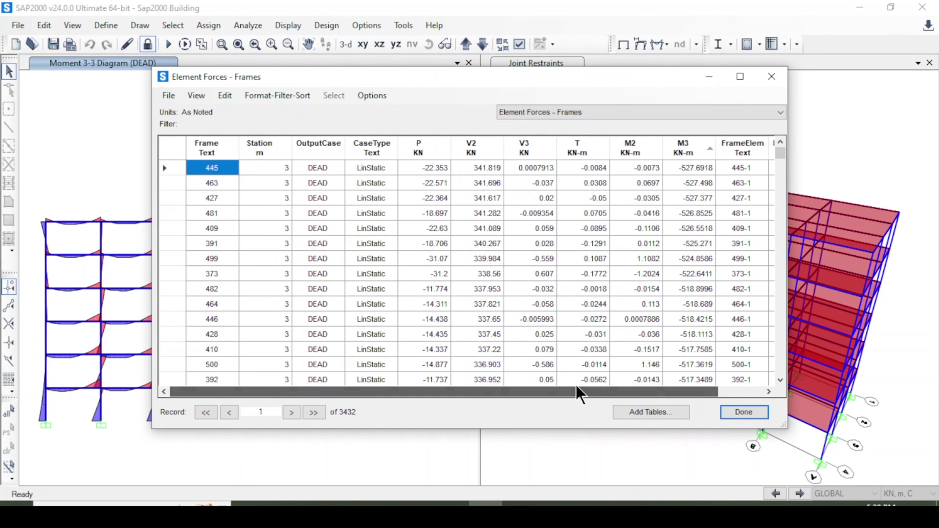
Step: Switch to the Joint Displacements table, review its DEAD results and the available export options, and minimize the table window
click(587, 110)
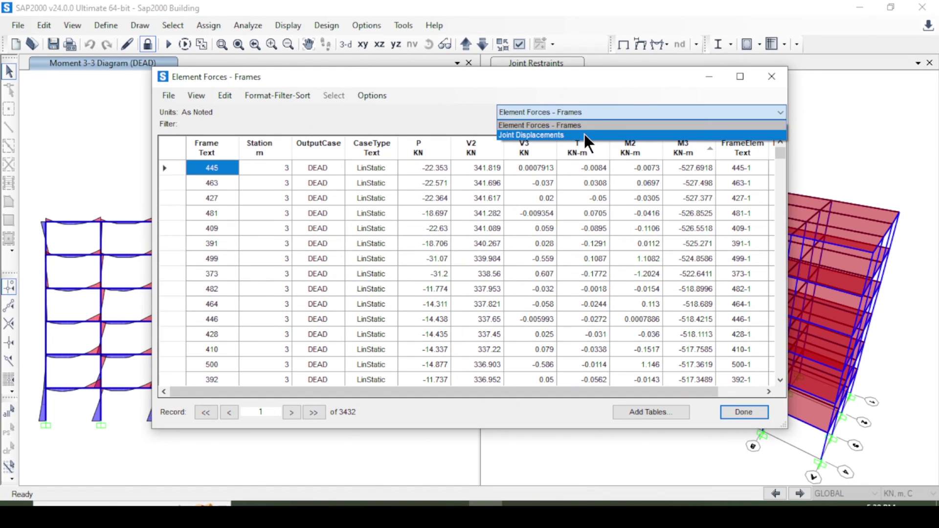
click(584, 133)
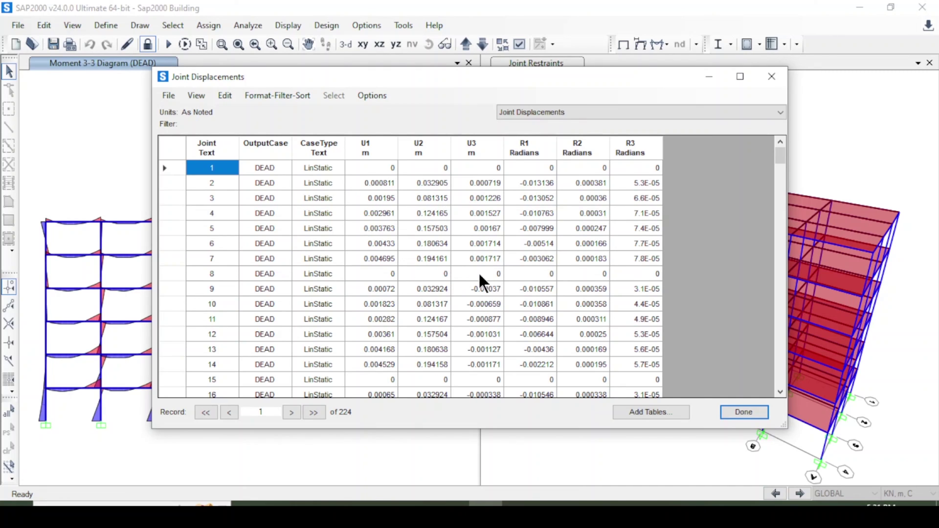
drag(448, 87, 461, 109)
click(177, 126)
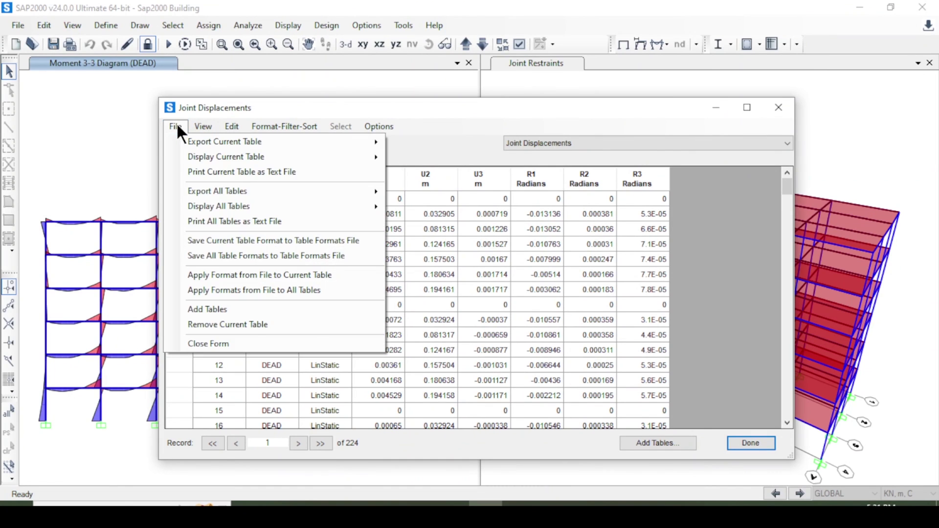
click(177, 125)
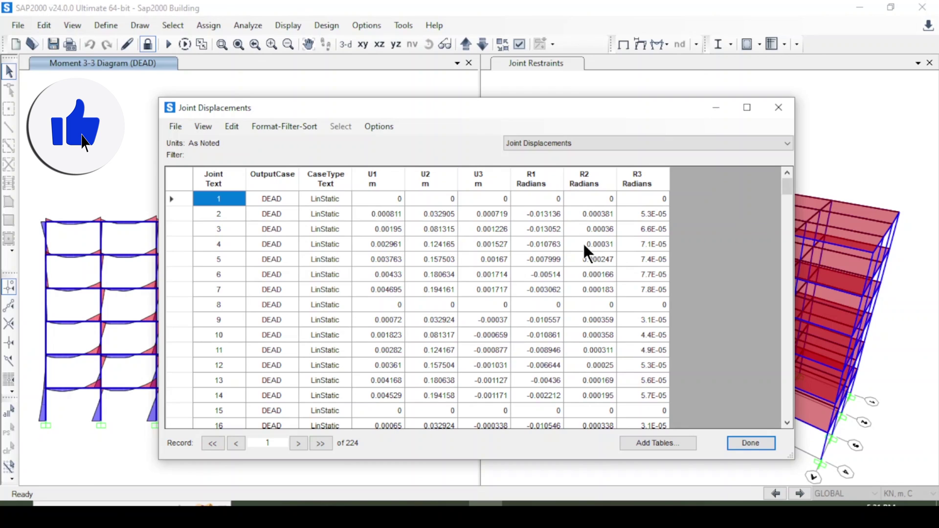
key(super+Down)
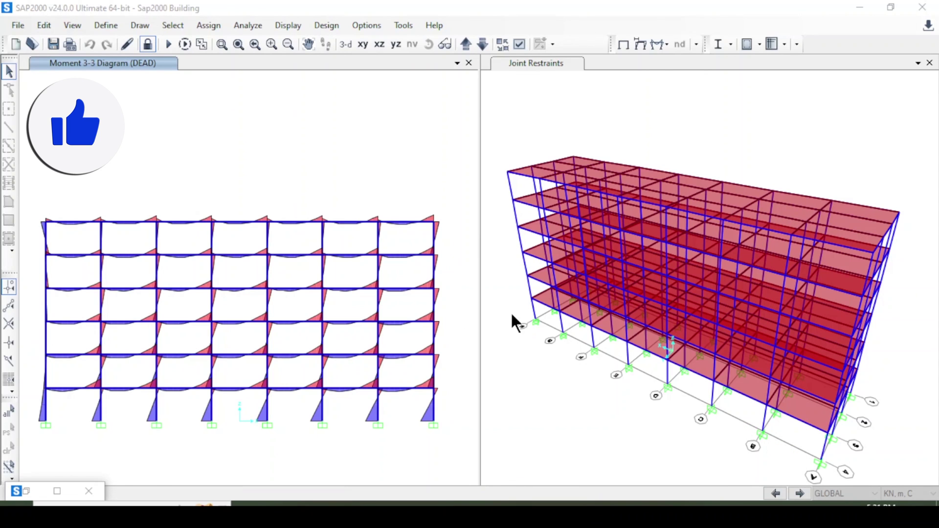